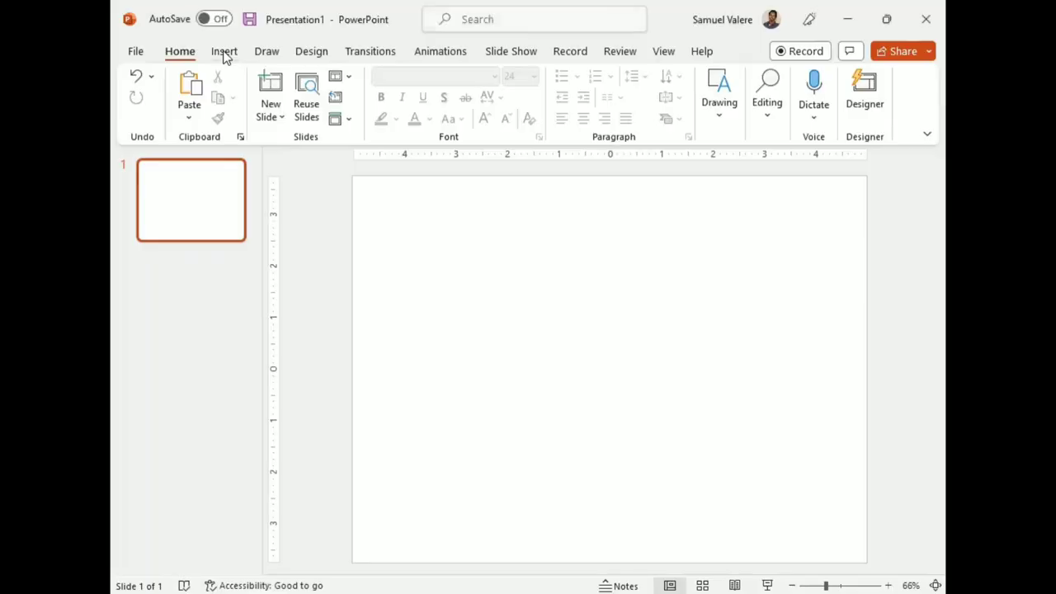
Step: Pick the Freeform shape and trace the V's long left tail, peak and inner notch
left_click(225, 51)
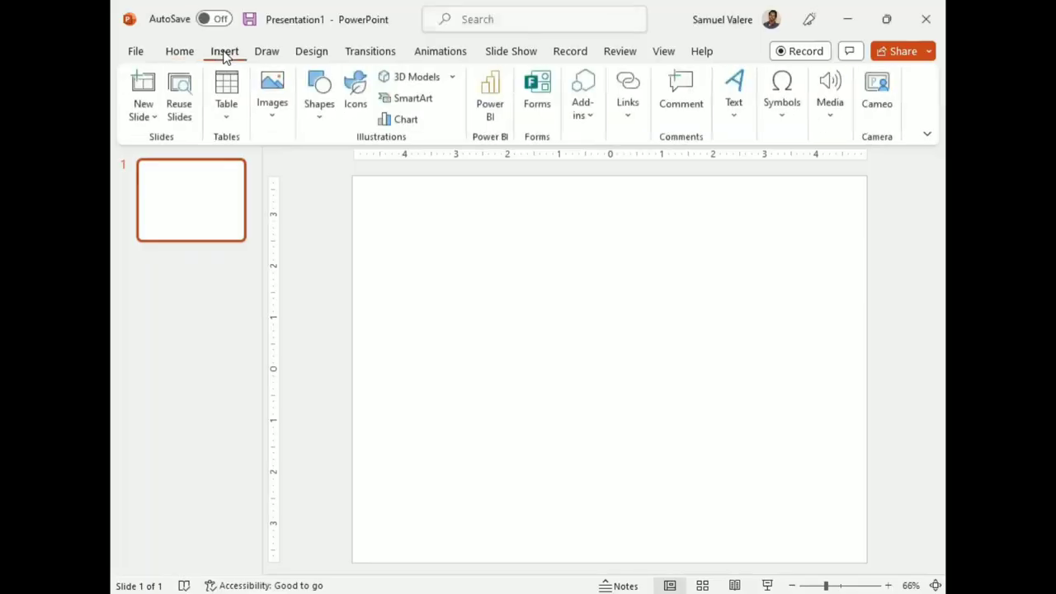
left_click(319, 119)
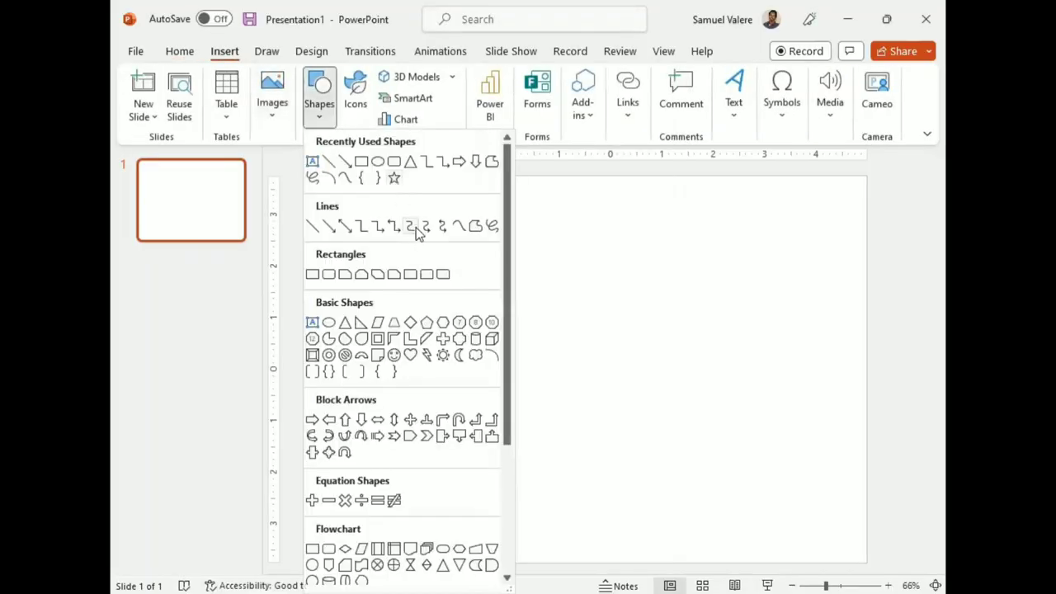
left_click(476, 225)
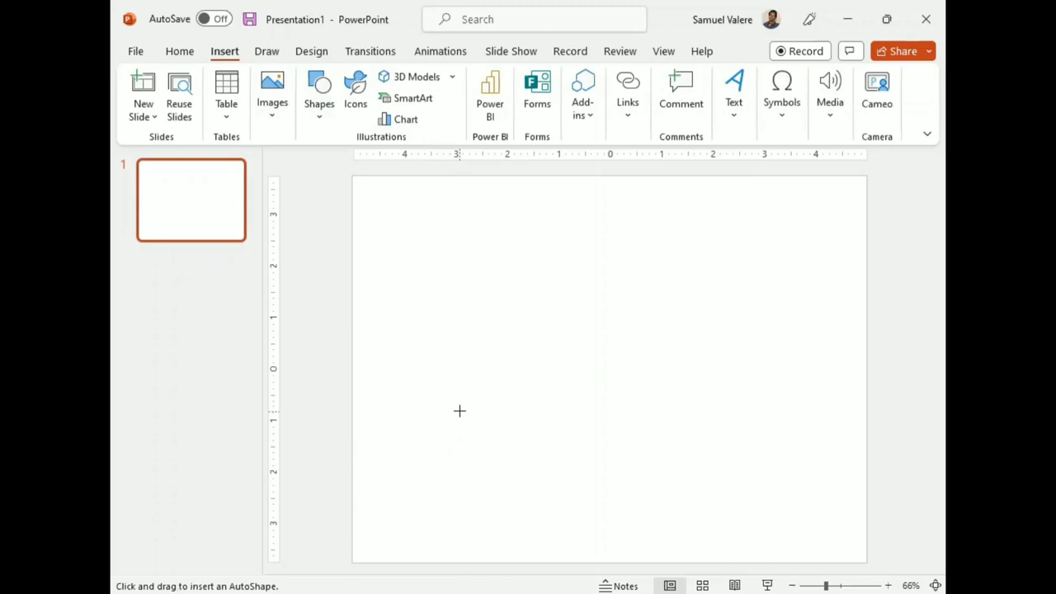
left_click_drag(452, 411, 516, 288)
left_click(515, 289)
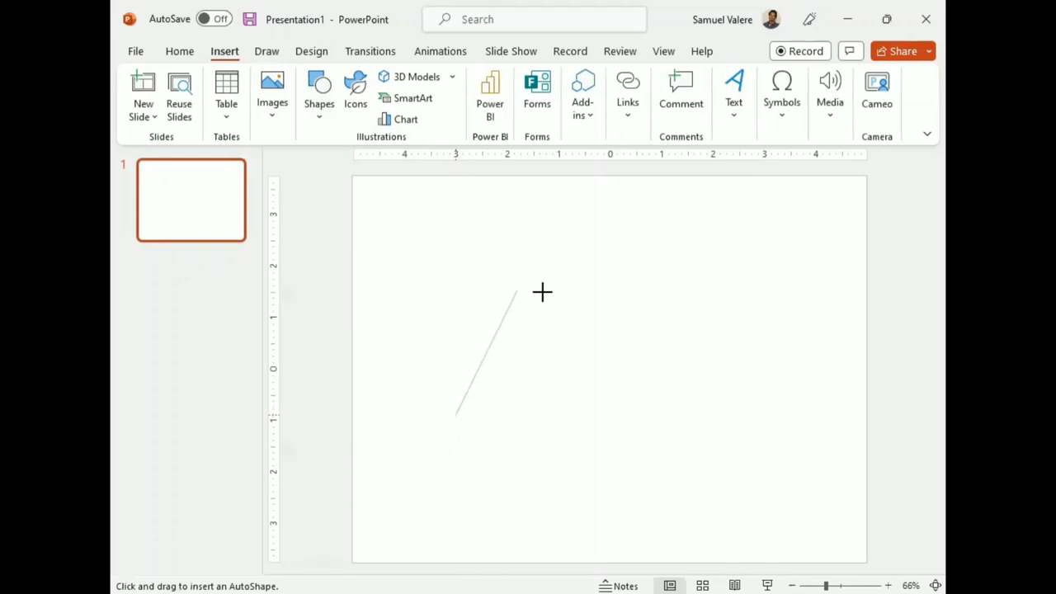
left_click(594, 293)
left_click(613, 371)
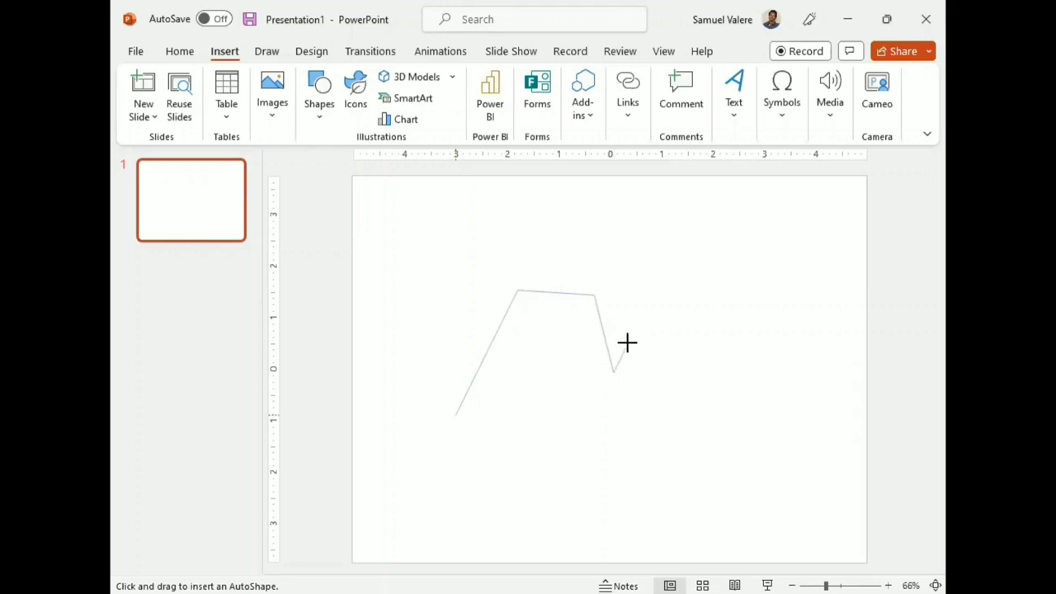
Step: Trace the V's right arm and bottom corners, then close it into a filled shape
left_click(661, 253)
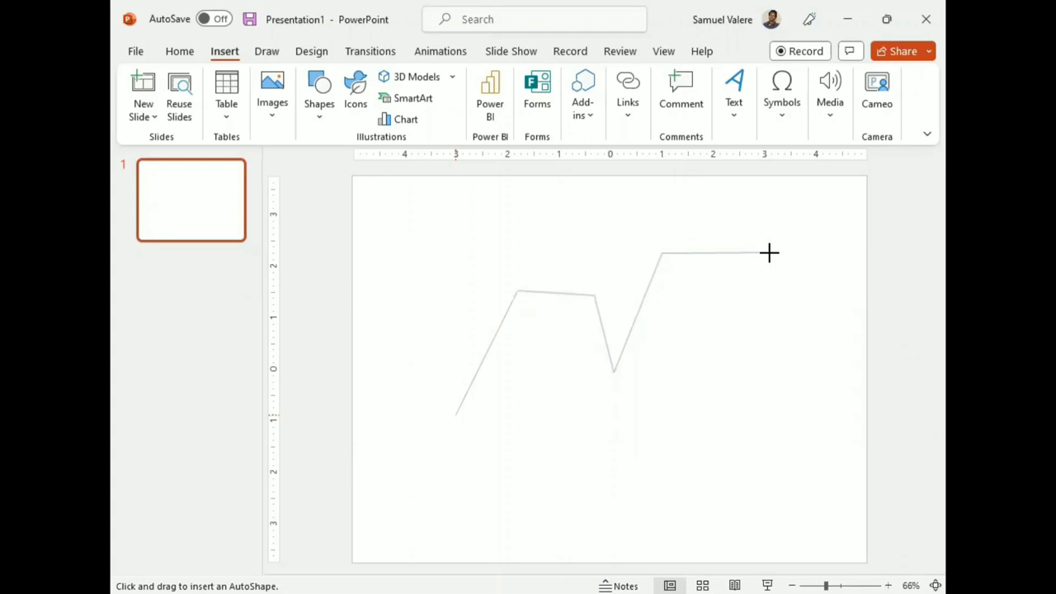
left_click(769, 253)
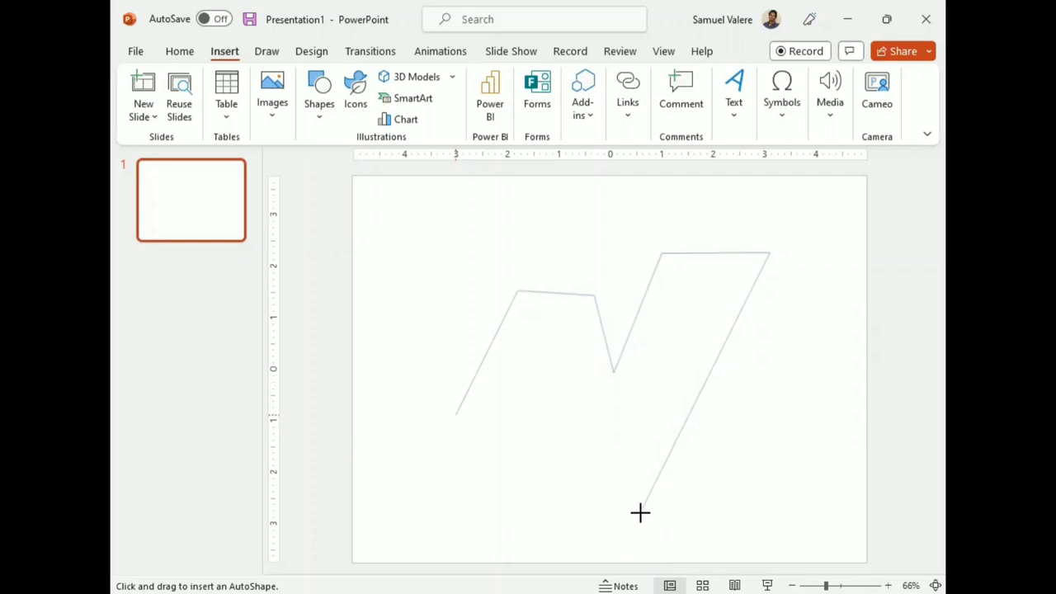
left_click(671, 476)
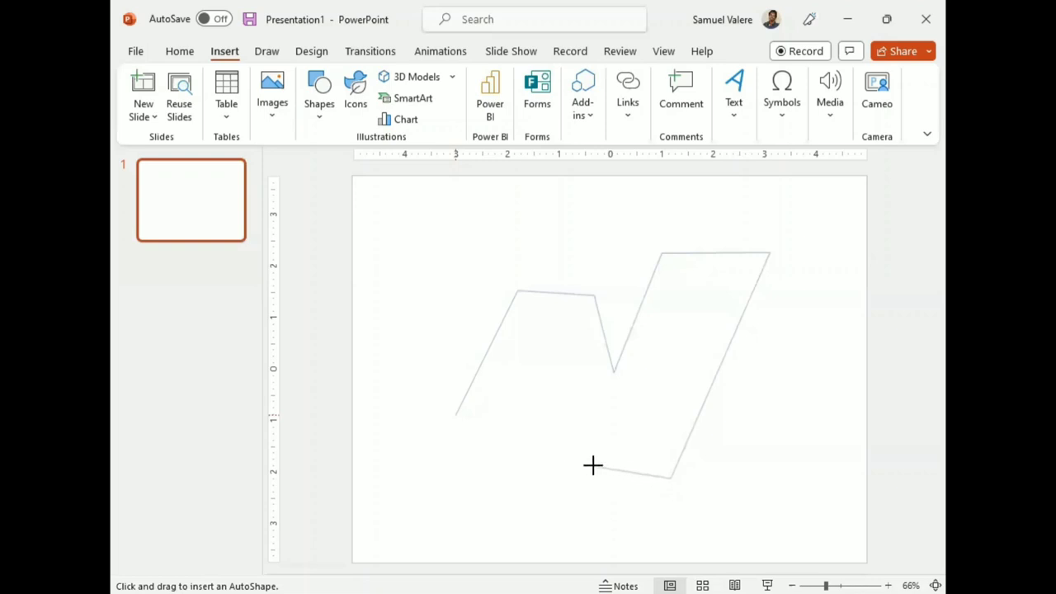
left_click(594, 465)
left_click(520, 295)
double_click(456, 413)
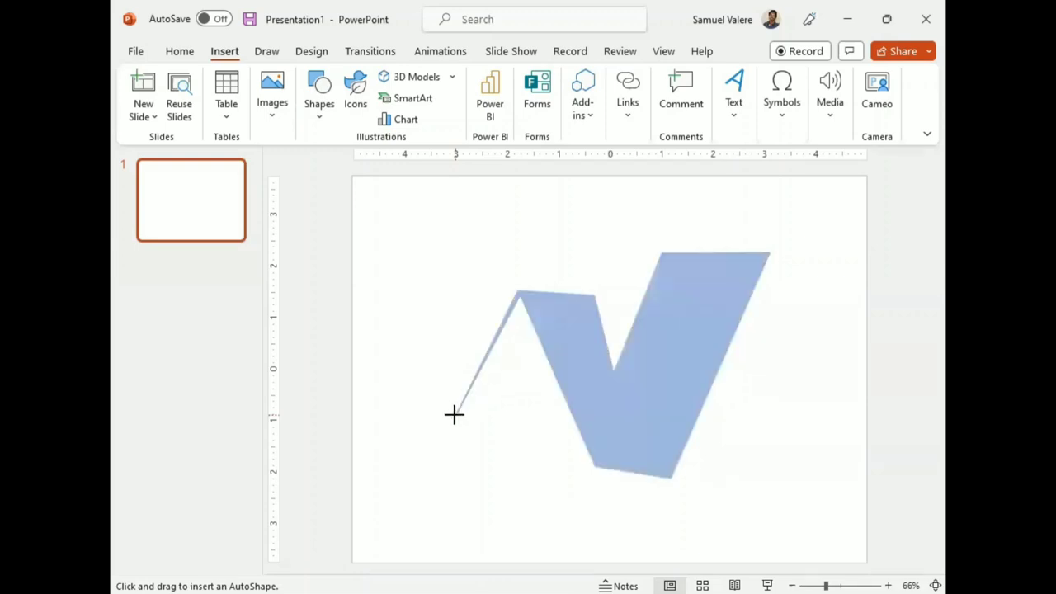
Step: Nudge the V slightly up-left and switch its fill to a gradient
mouse_move(639, 428)
left_mouse_down()
mouse_move(599, 408)
mouse_move(622, 419)
left_mouse_up()
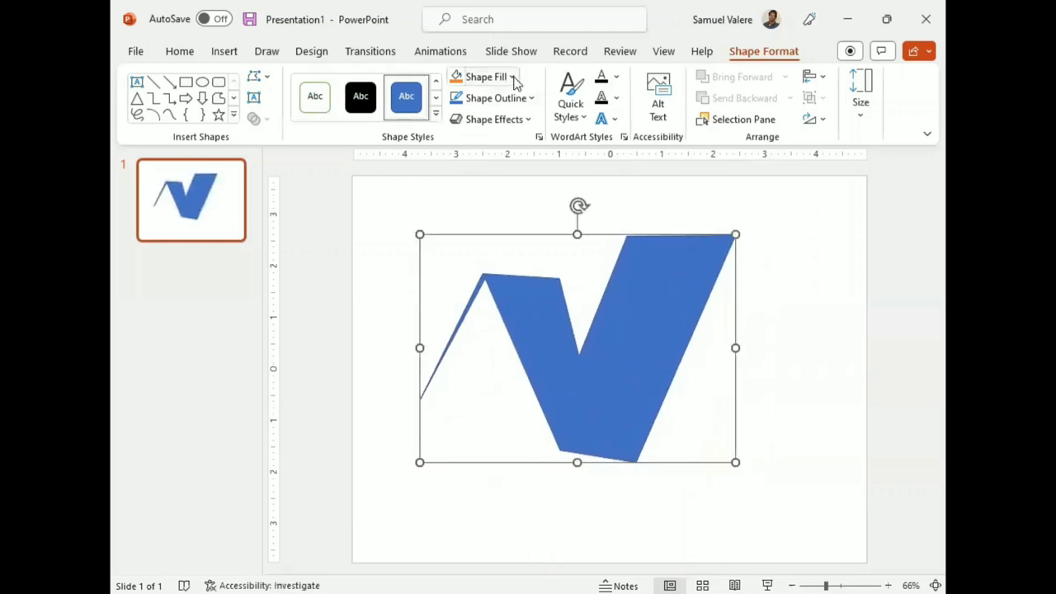
right_click(642, 331)
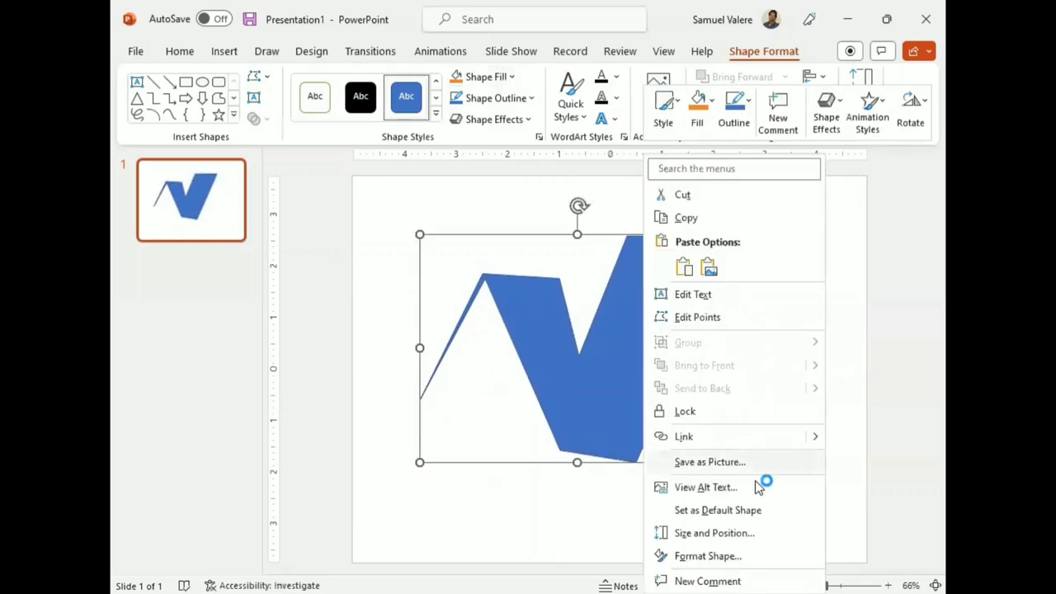
left_click(705, 555)
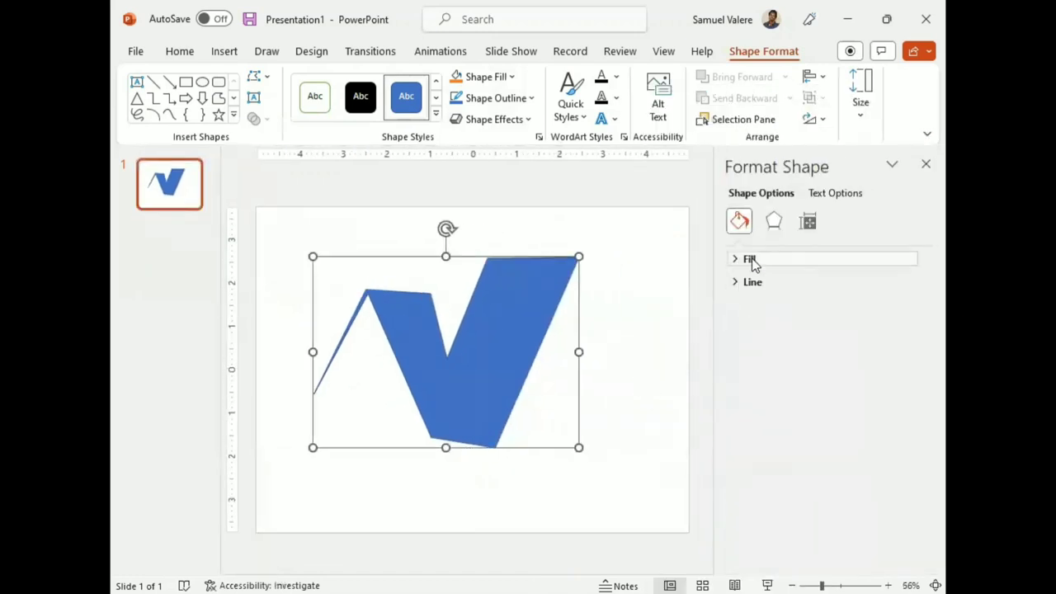
left_click(748, 259)
left_click(779, 321)
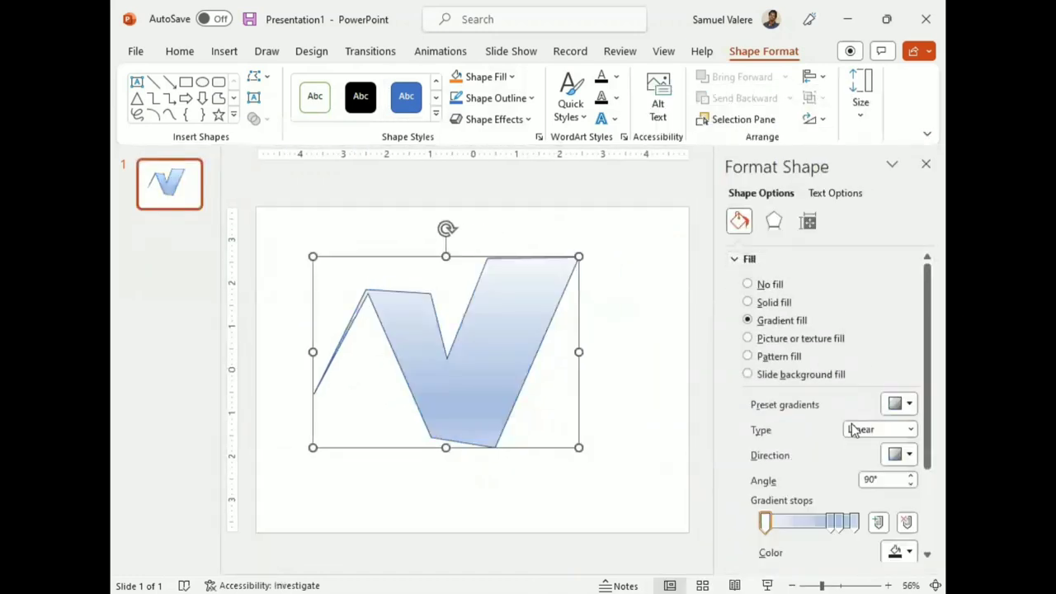
Step: Make the rightmost gradient stop dark green
left_click(848, 525)
left_click_drag(848, 525, 836, 526)
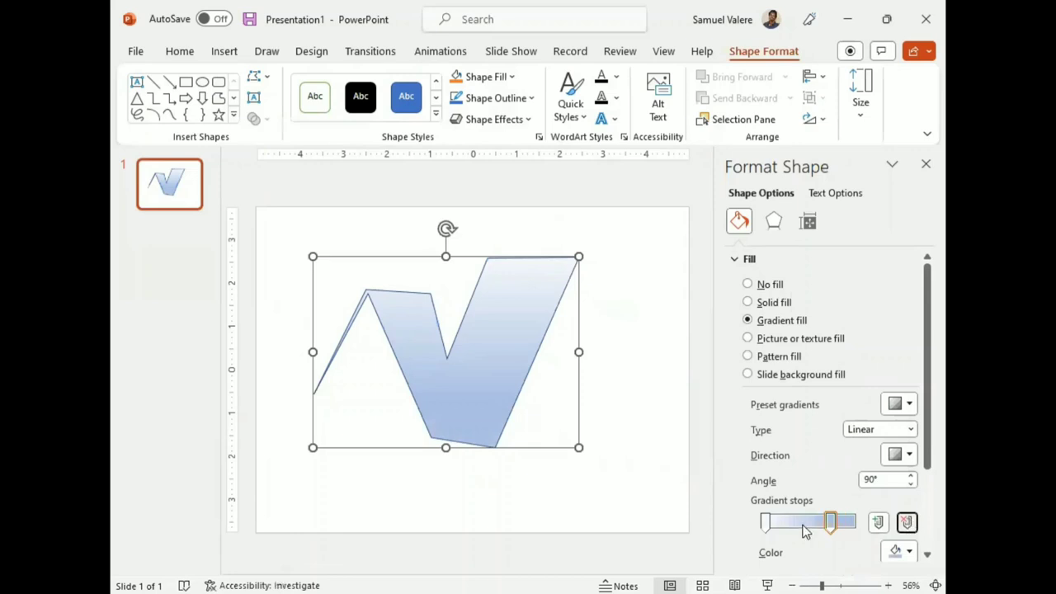
scroll(841, 484, "down", 1)
left_click(899, 511)
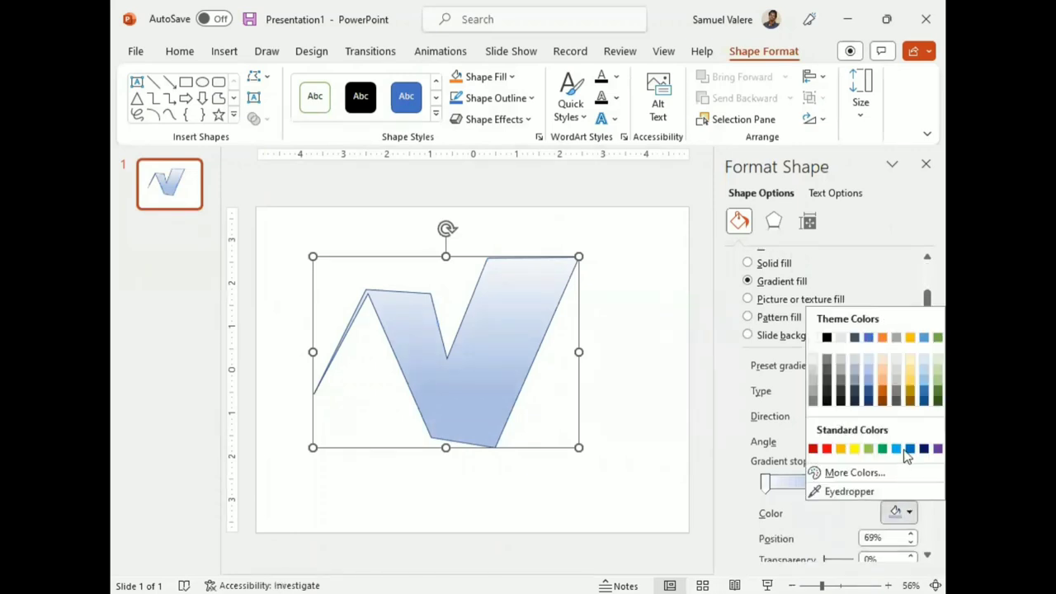
left_click(922, 402)
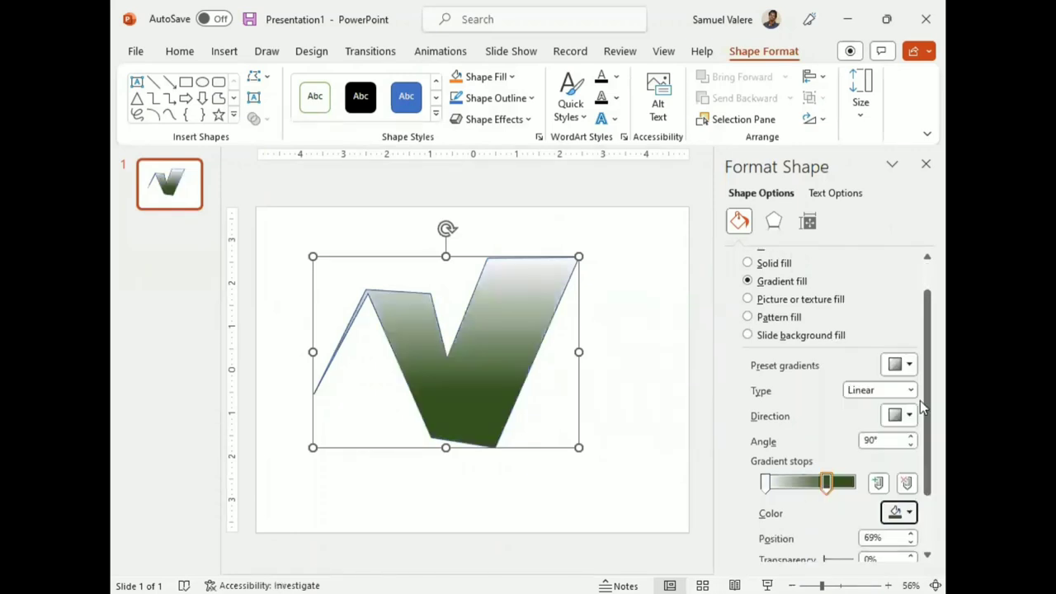
Step: Make the first gradient stop lighter green and reposition the stops, the right one near 98%
left_click(765, 483)
left_click(909, 513)
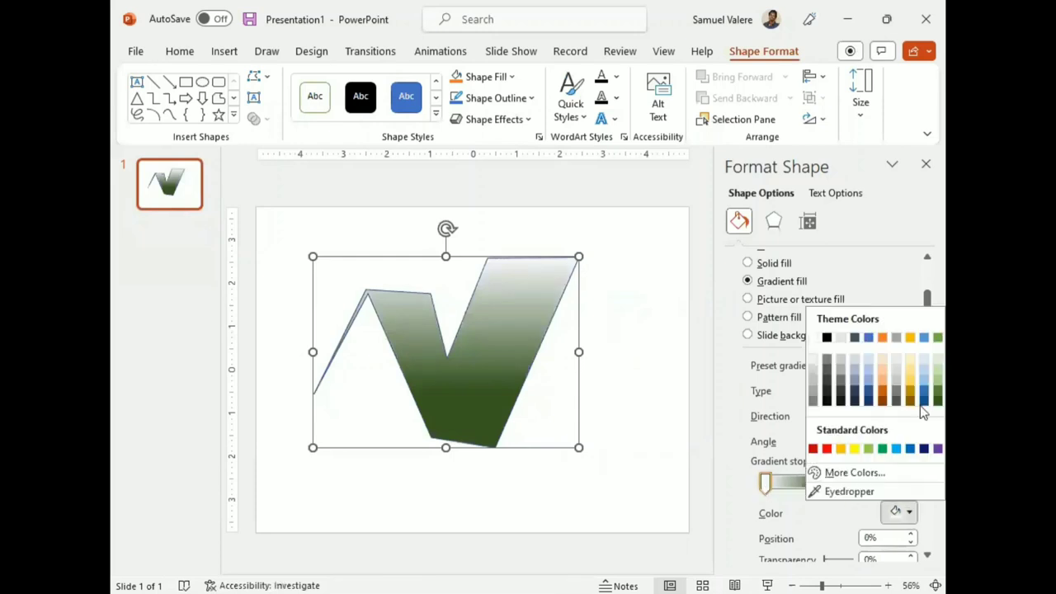
left_click(920, 381)
left_click_drag(829, 485, 853, 491)
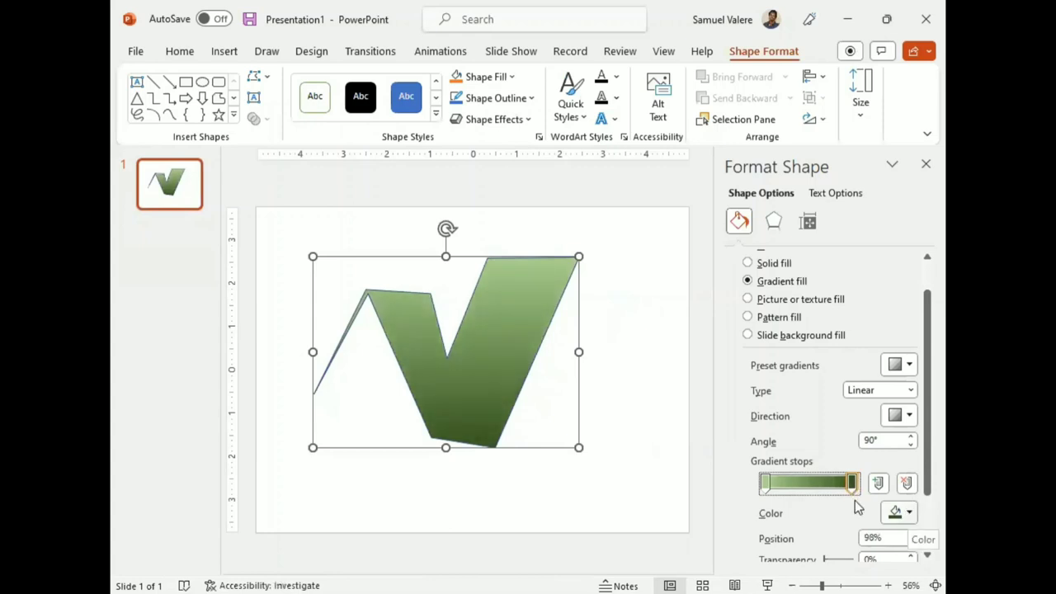
left_click_drag(856, 494, 854, 493)
scroll(776, 286, "up", 1)
scroll(778, 288, "down", 3)
left_click_drag(852, 404, 840, 404)
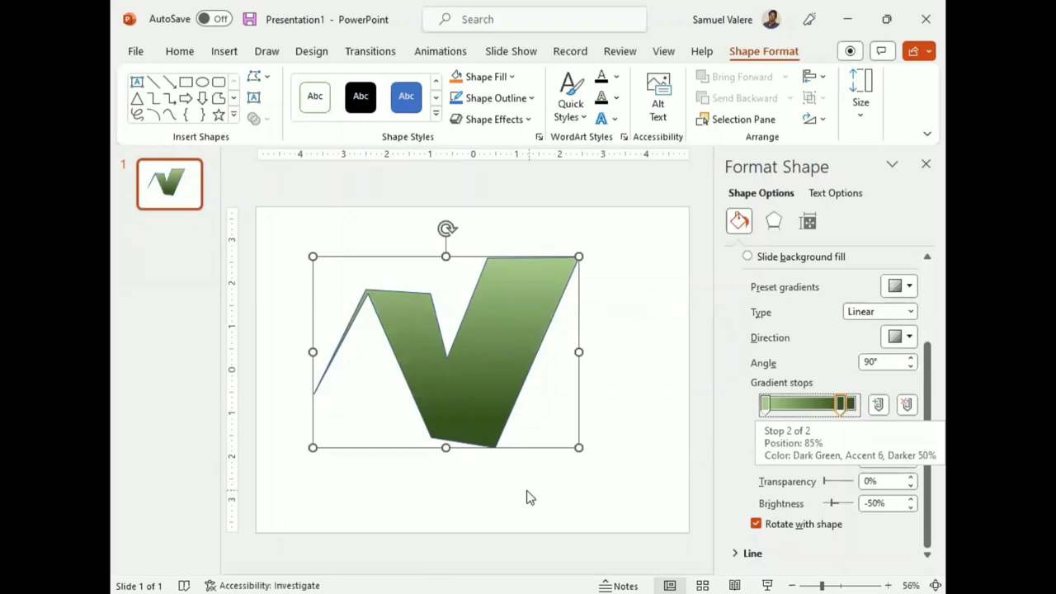
left_click(664, 495)
Step: Close the formatting pane and set the green V's outline to No Outline
left_click(926, 164)
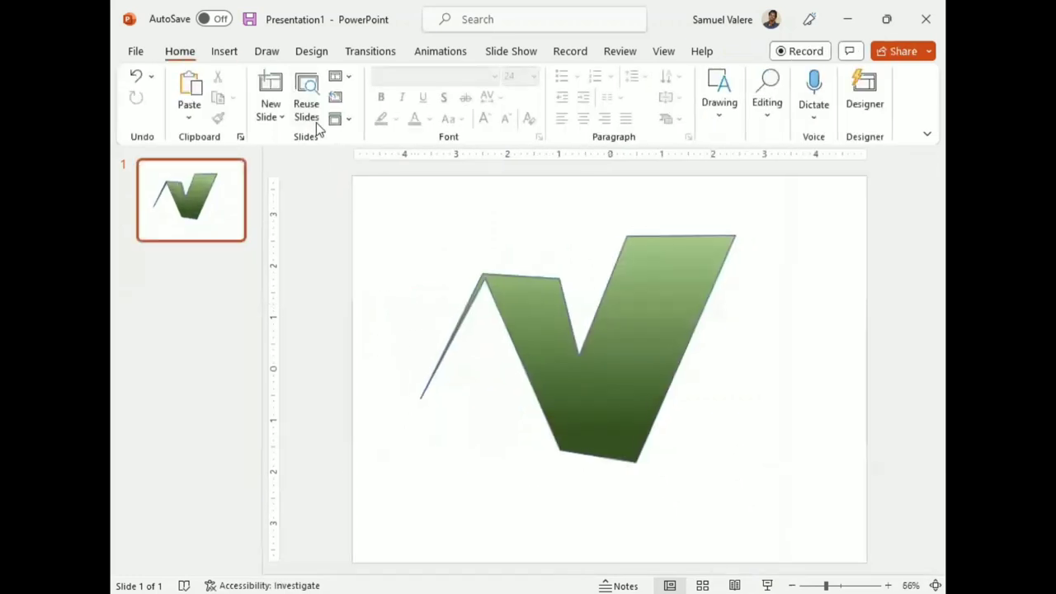
left_click(614, 323)
left_click(764, 51)
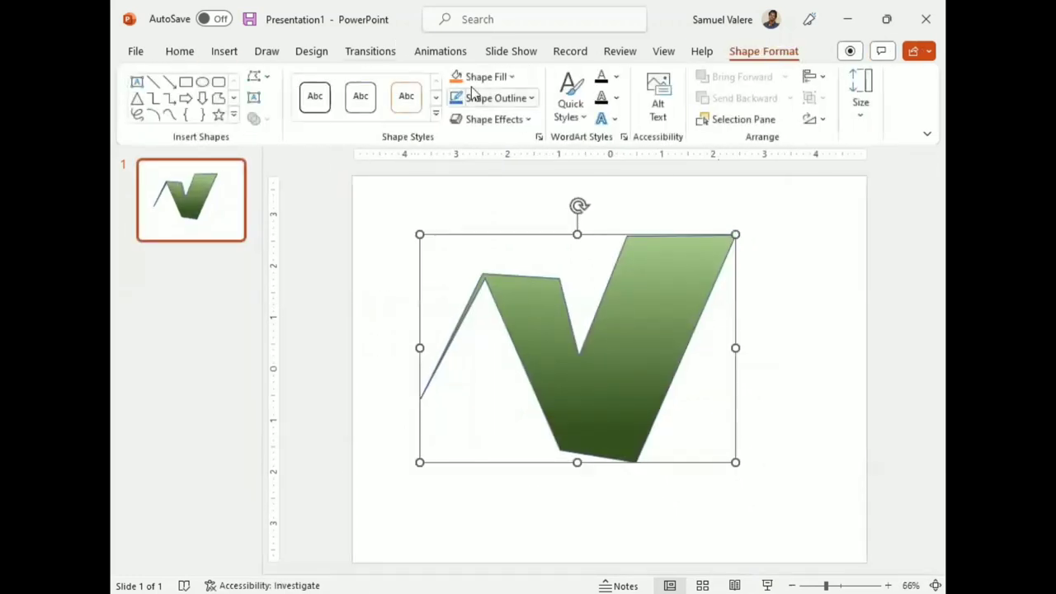
left_click(532, 98)
left_click(467, 282)
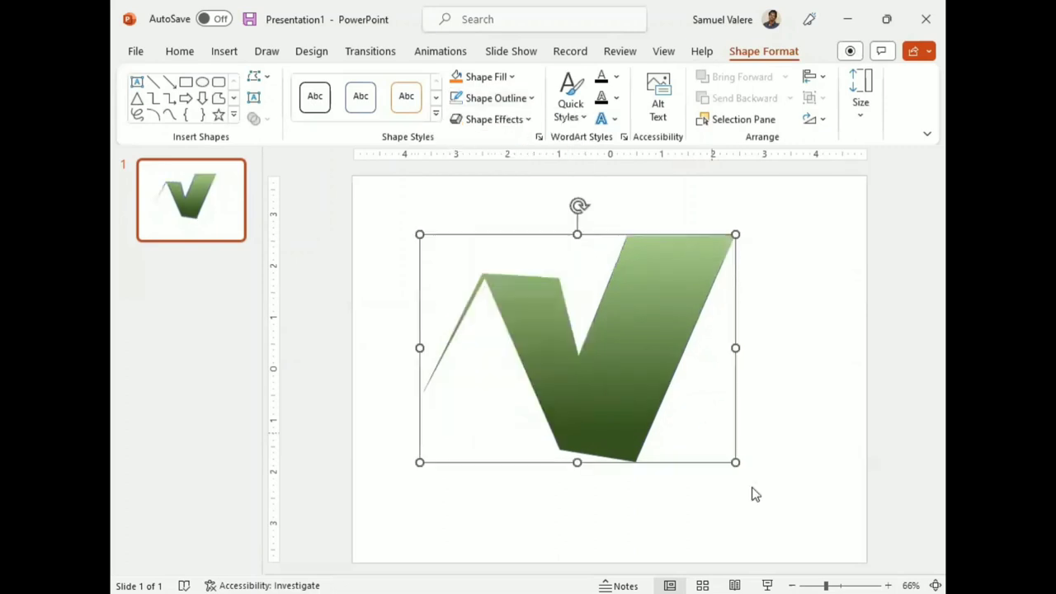
Step: Shift the green V slightly right and down on the slide
left_click(800, 407)
left_click_drag(611, 405, 627, 426)
left_click(391, 233)
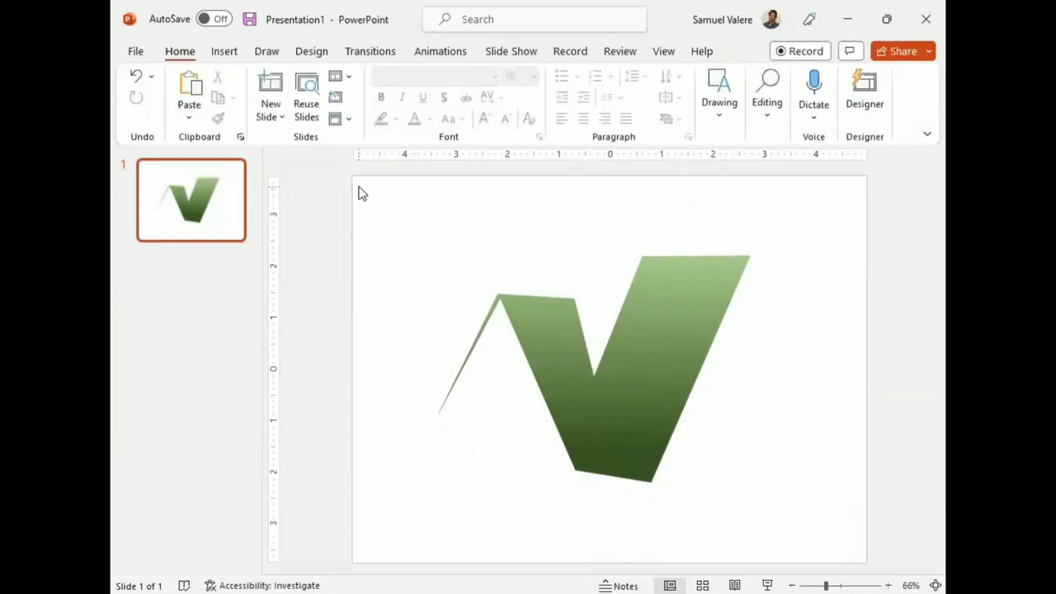
left_click_drag(618, 383, 643, 384)
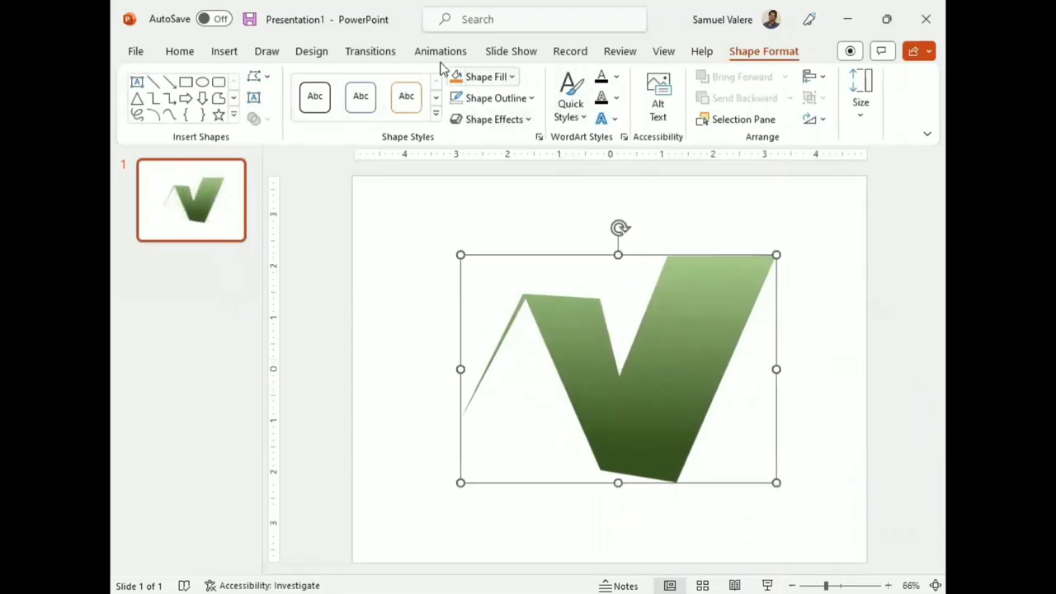
left_click(218, 98)
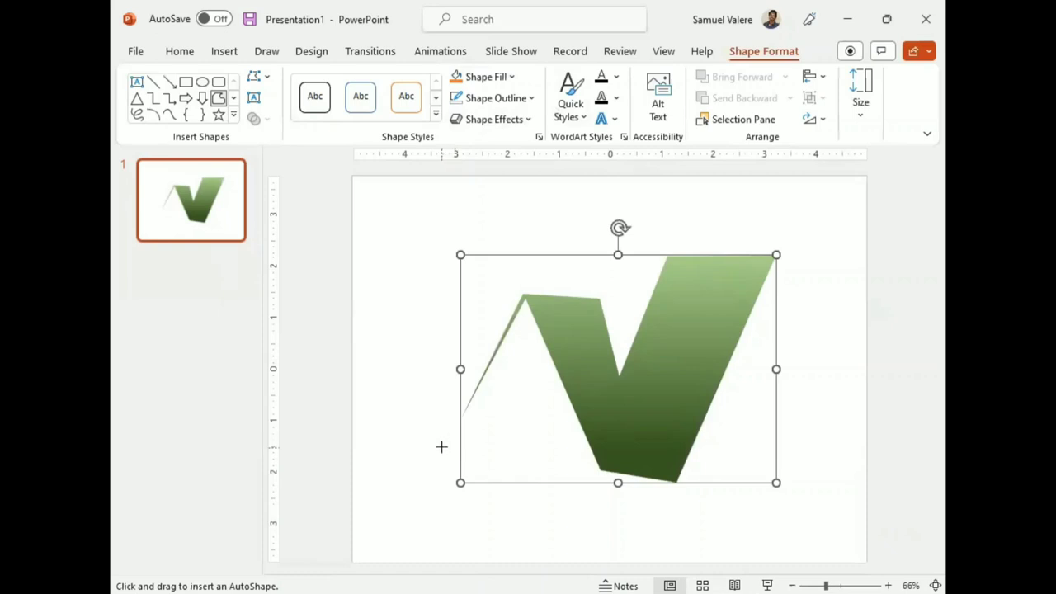
Step: Trace the N's slanted left stroke and roof outline around the V, closing it as a blue shape
left_click(442, 447)
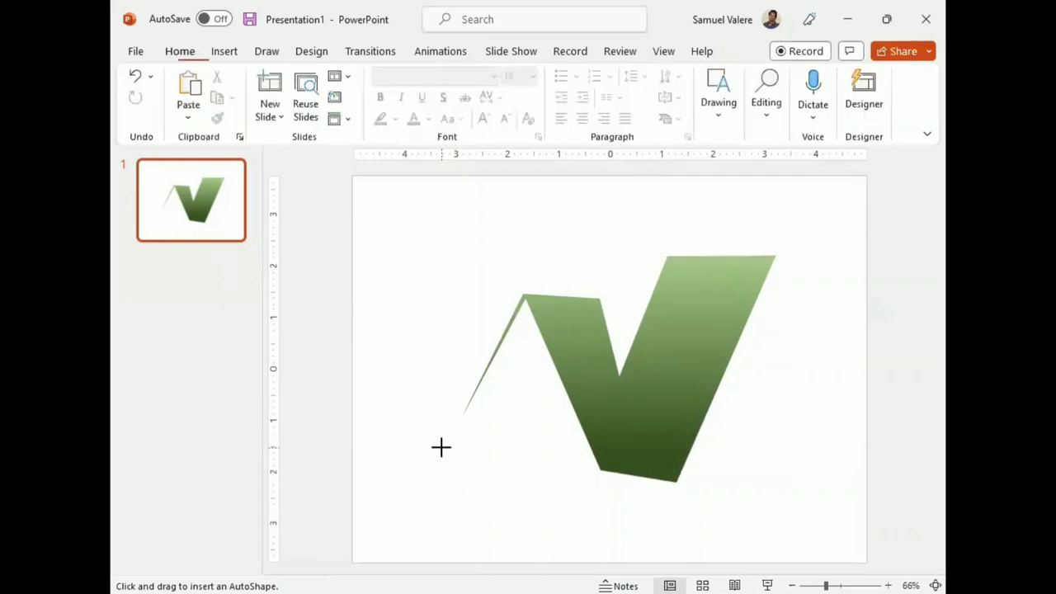
left_click(382, 444)
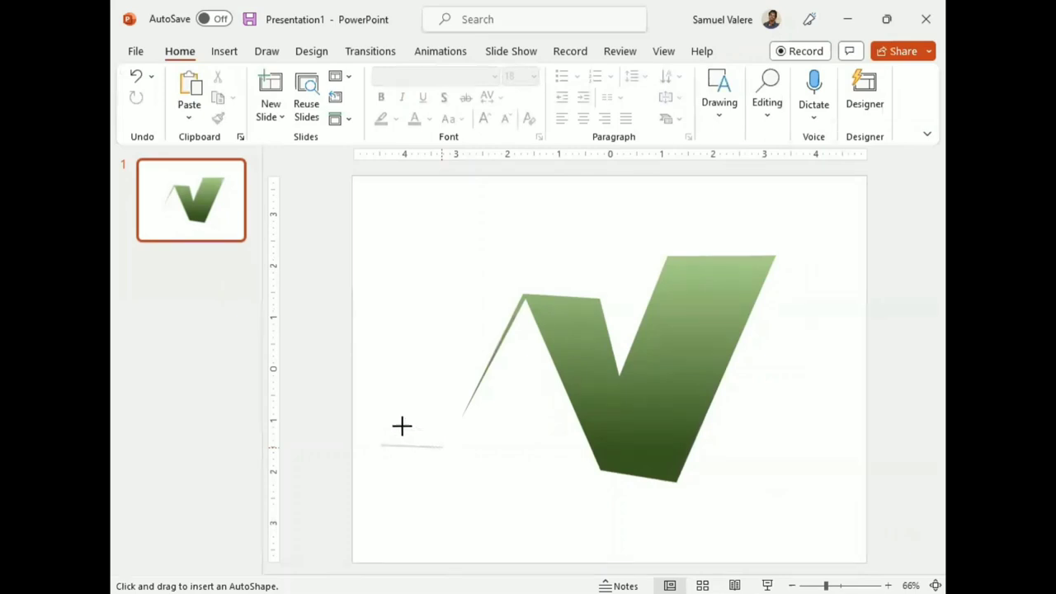
left_click(469, 184)
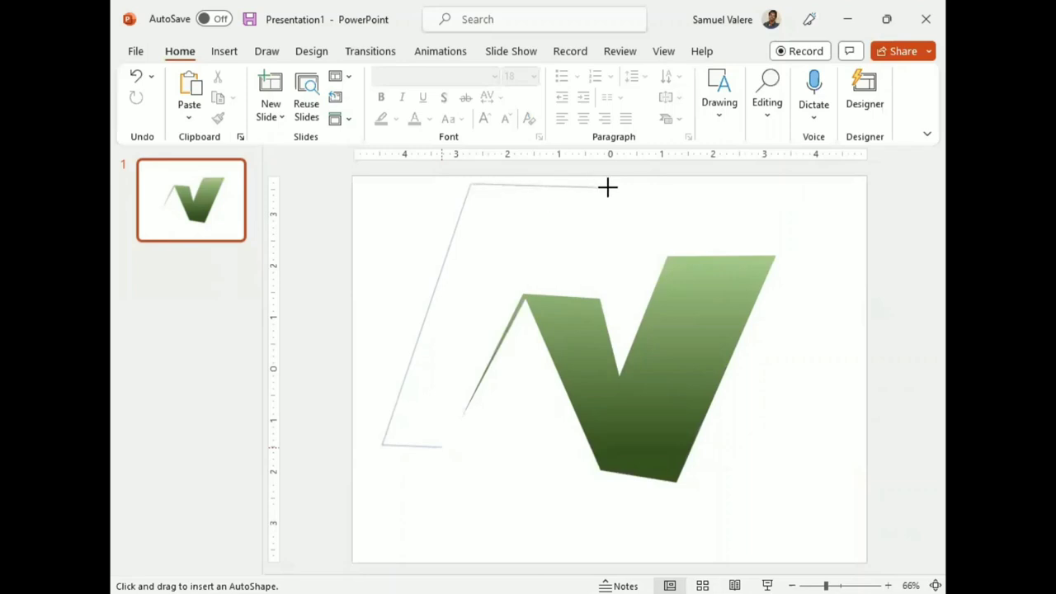
left_click(607, 187)
left_click(547, 295)
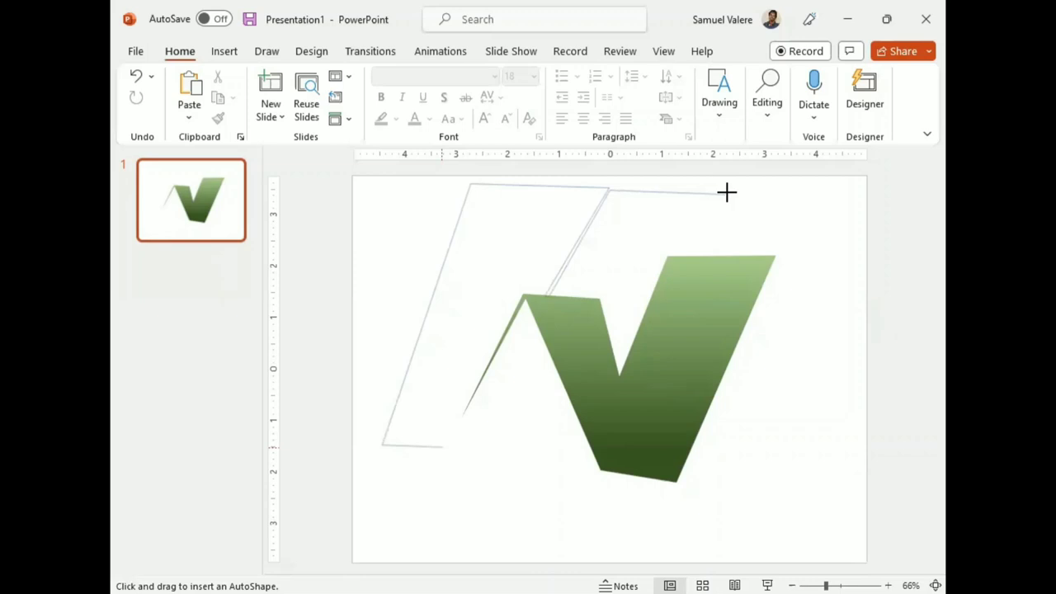
left_click(729, 193)
left_click(774, 255)
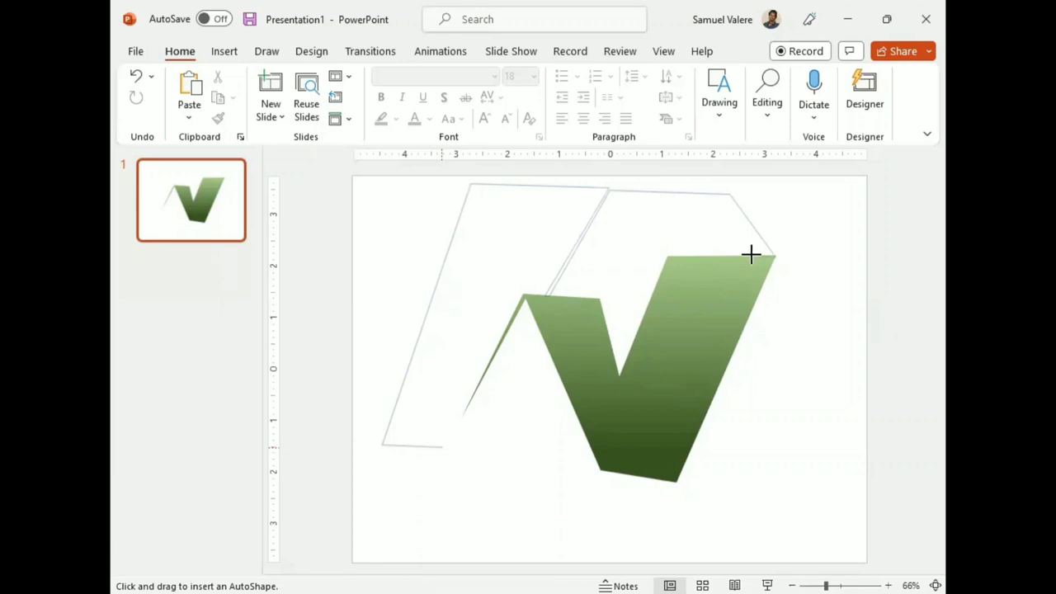
left_click(666, 255)
left_click(617, 199)
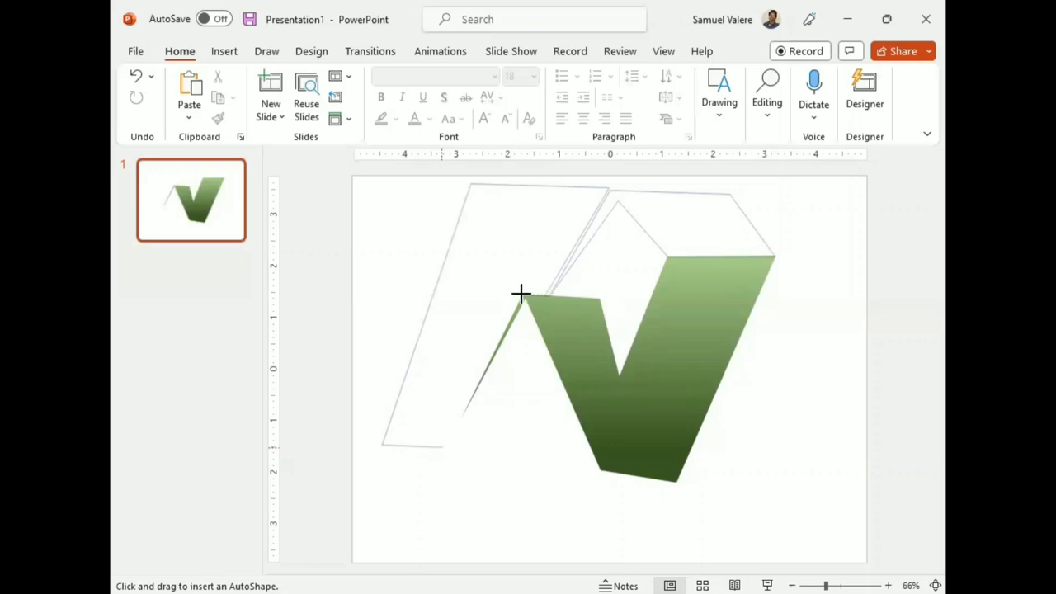
left_click(521, 293)
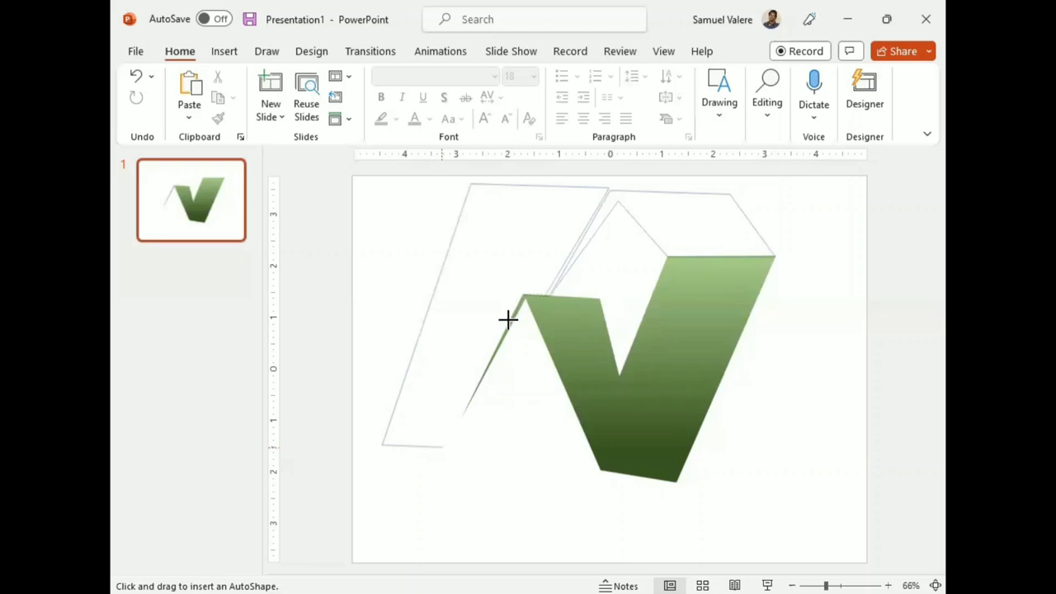
double_click(440, 445)
Step: Give the new N piece a gradient fill and set it to No Outline
left_click(441, 449)
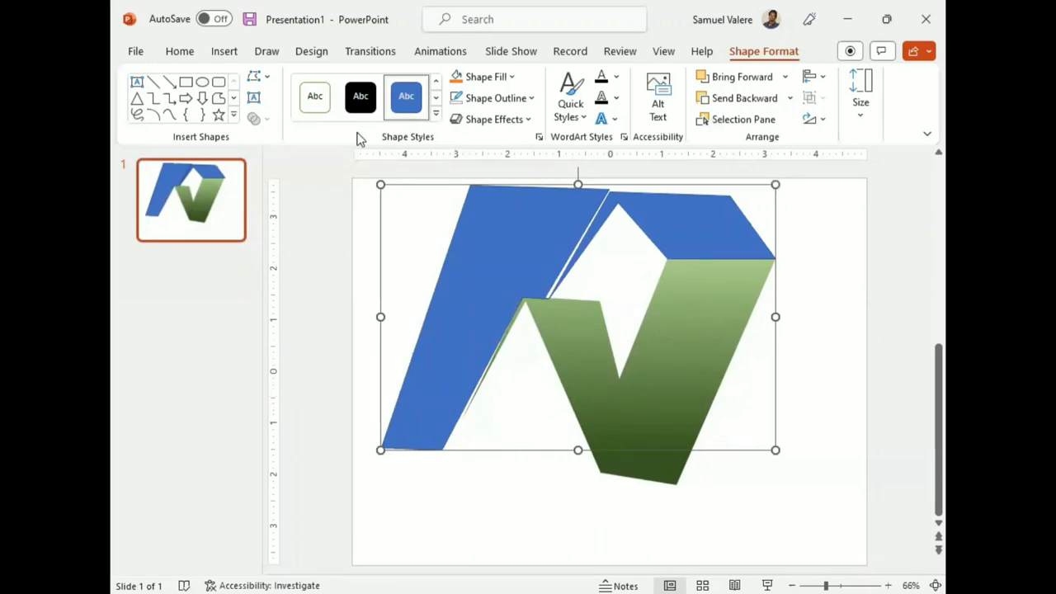
right_click(458, 270)
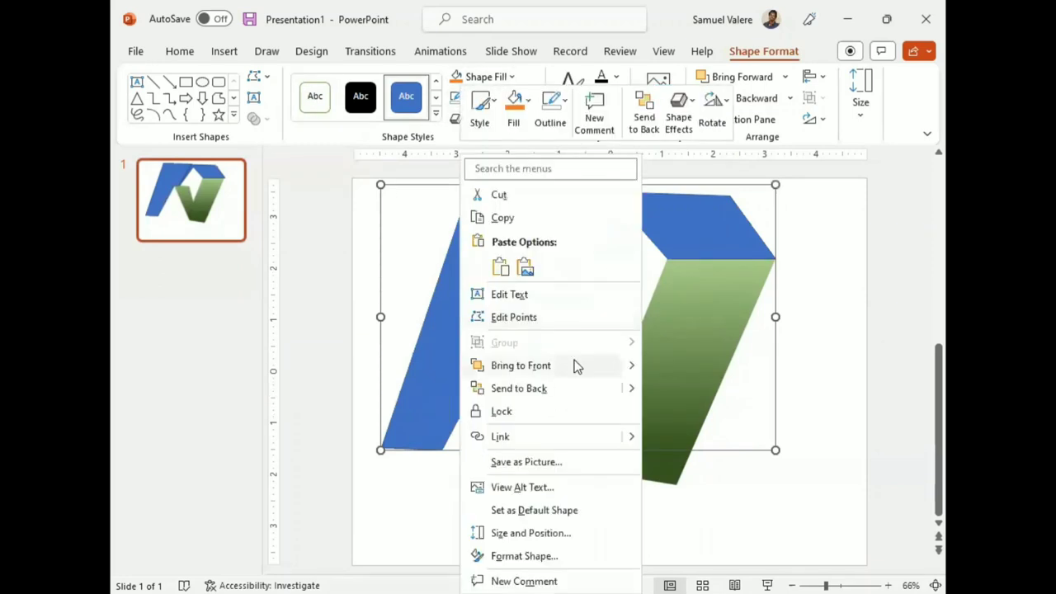
left_click(510, 556)
left_click(782, 321)
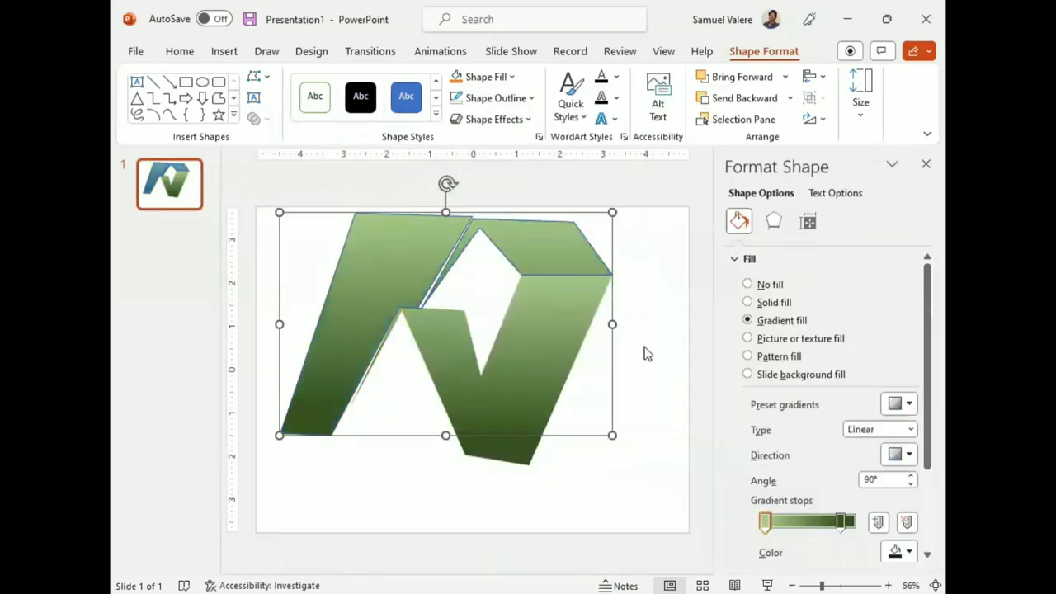
left_click(532, 99)
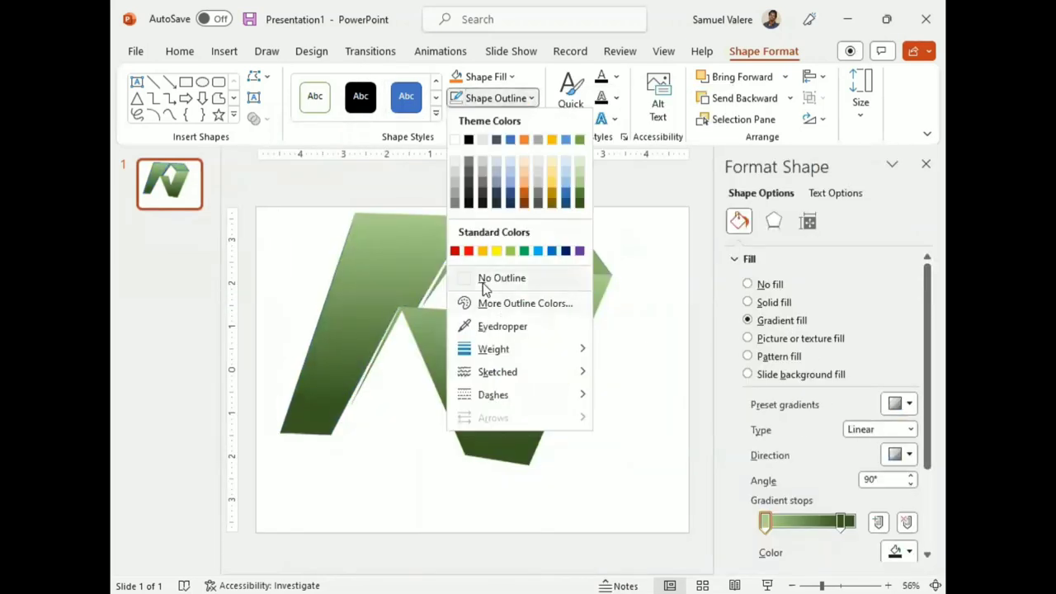
left_click(502, 278)
left_click(653, 333)
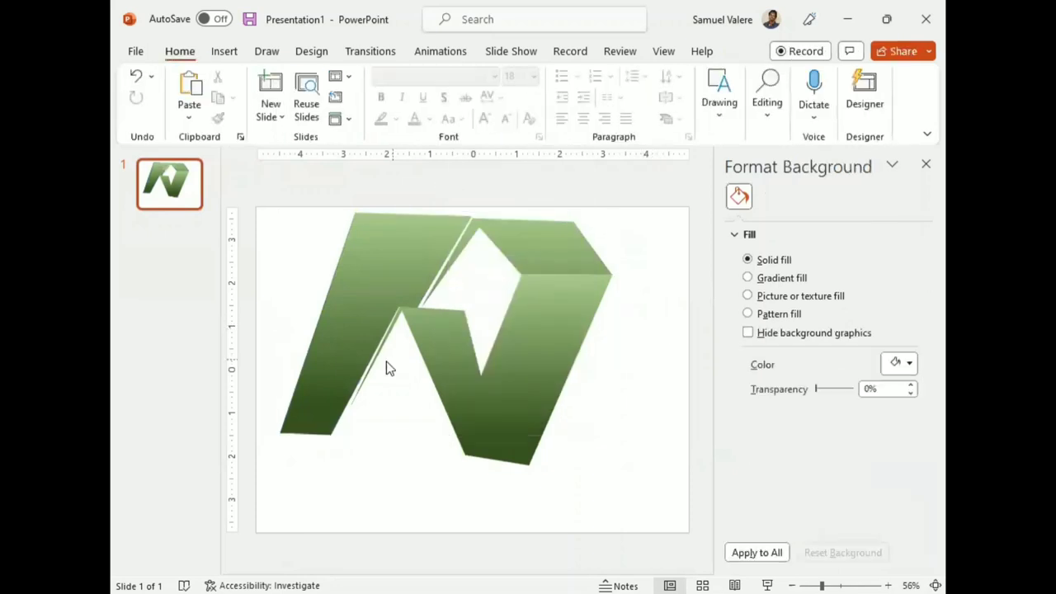
Step: Edit points on the left stroke, pulling its bottom vertex slightly down and right
left_click(333, 353)
right_click(332, 353)
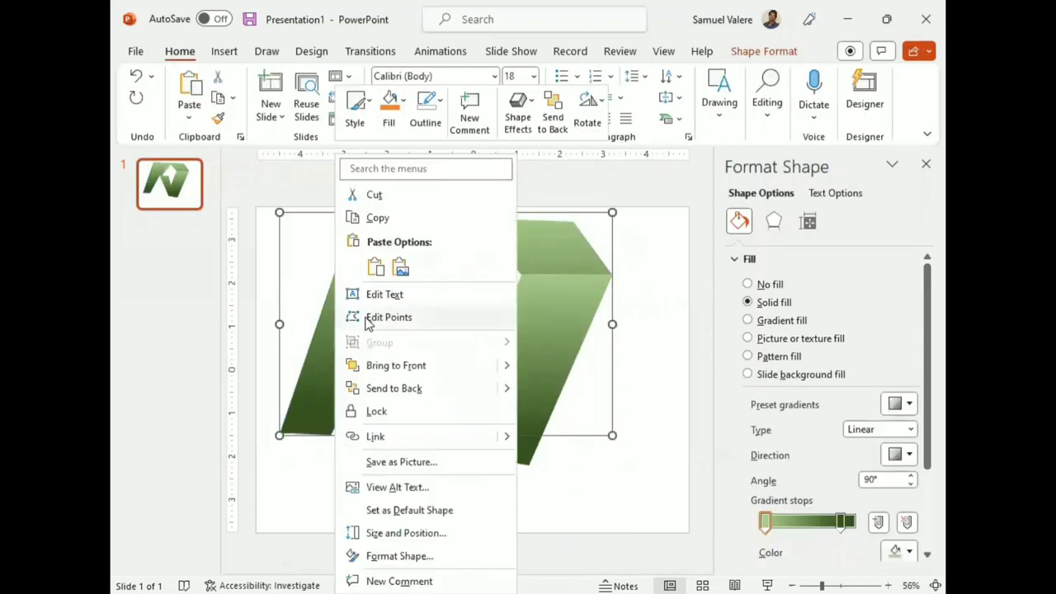
left_click(370, 322)
left_click(329, 434)
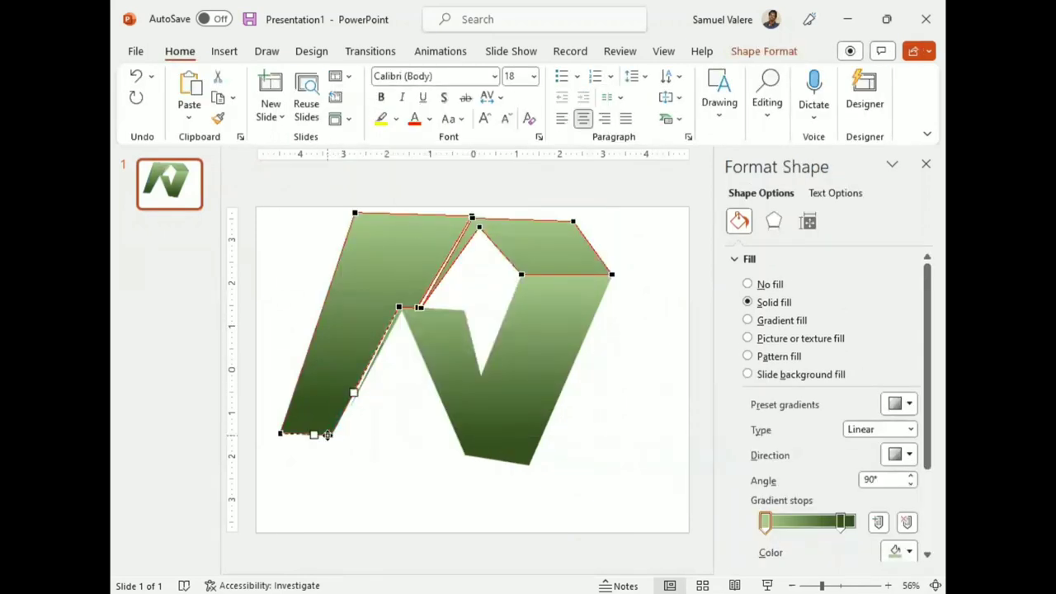
left_click_drag(327, 435, 332, 439)
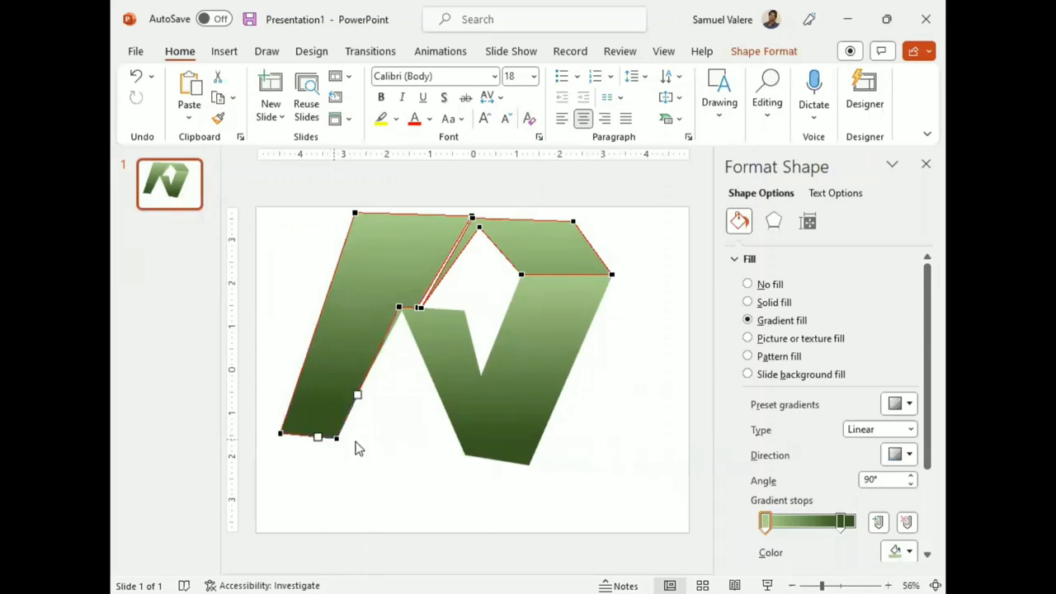
left_click(638, 445)
left_click(382, 262)
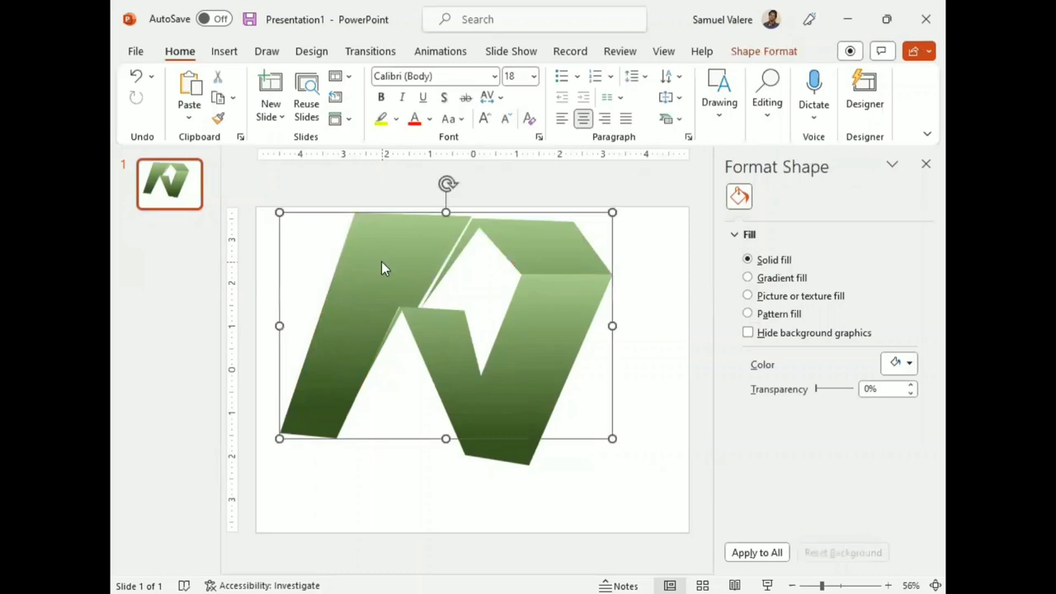
right_click(382, 261)
left_click(421, 315)
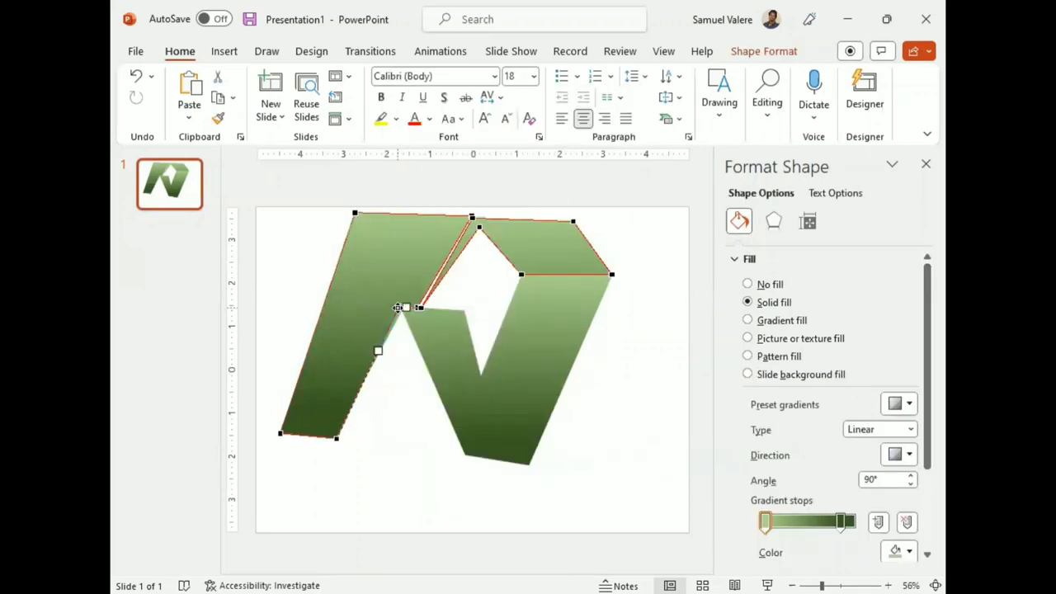
left_click(601, 436)
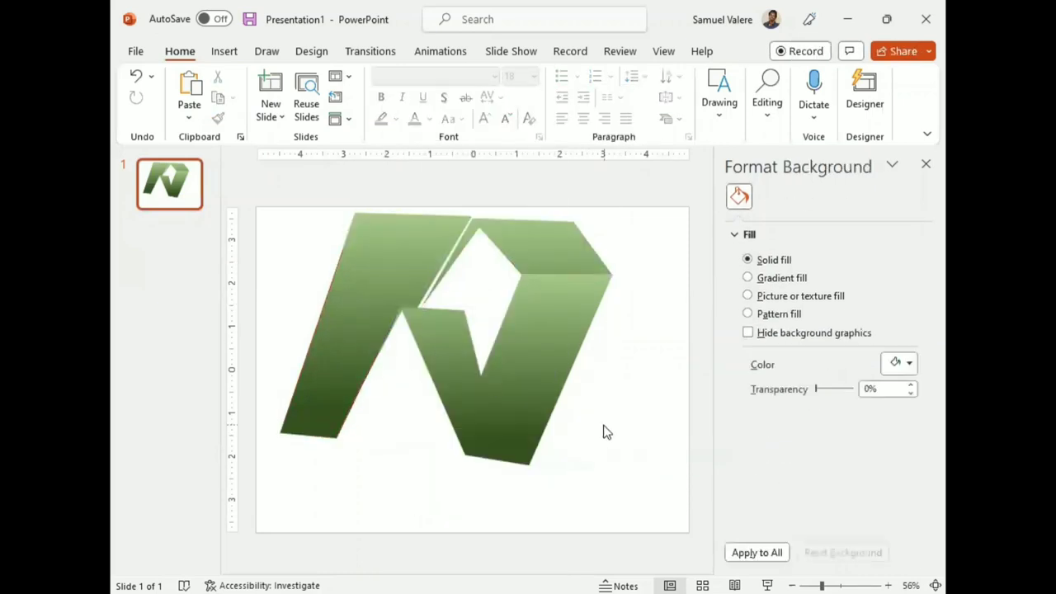
Step: Select both logo pieces, move them down five arrow-key nudges, and close the formatting pane
left_click(531, 366)
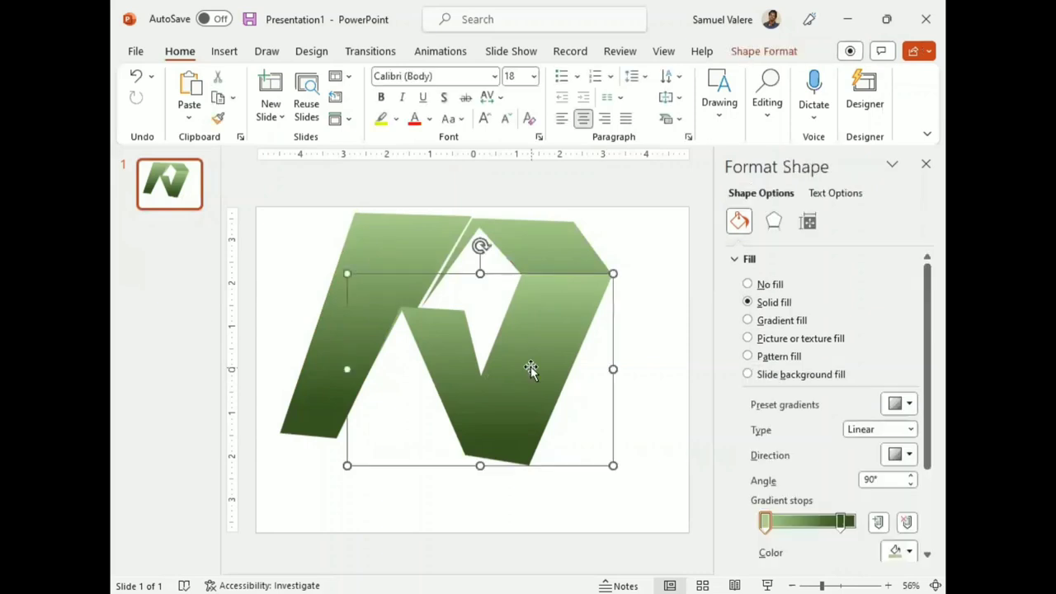
left_click(547, 245, "shift")
key("Down")
key("Down")
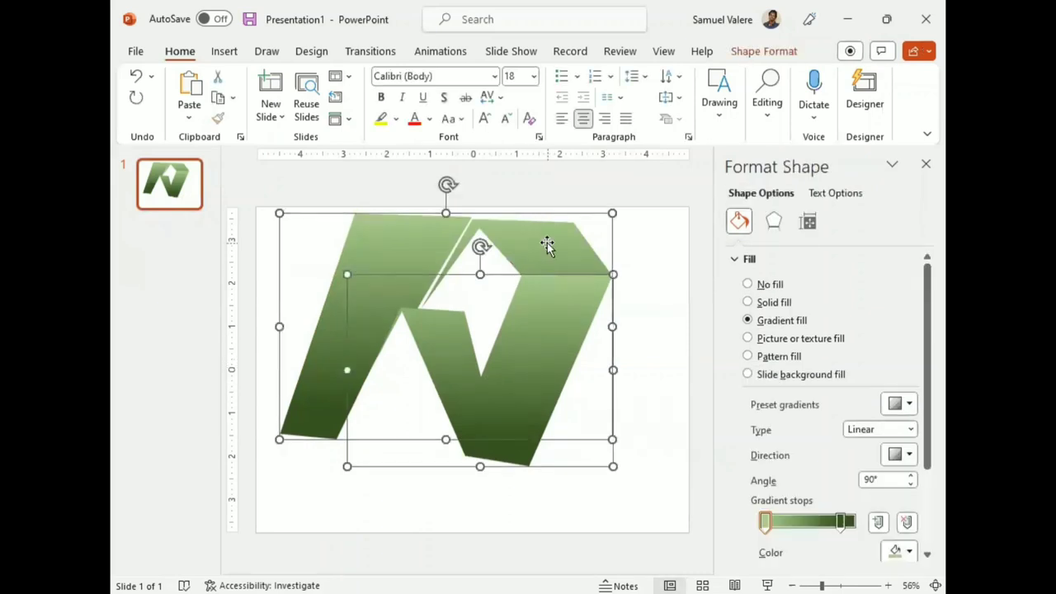
key("Down")
key("Down")
key("Down")
key("Down")
key("Down")
key("Down")
key("Down")
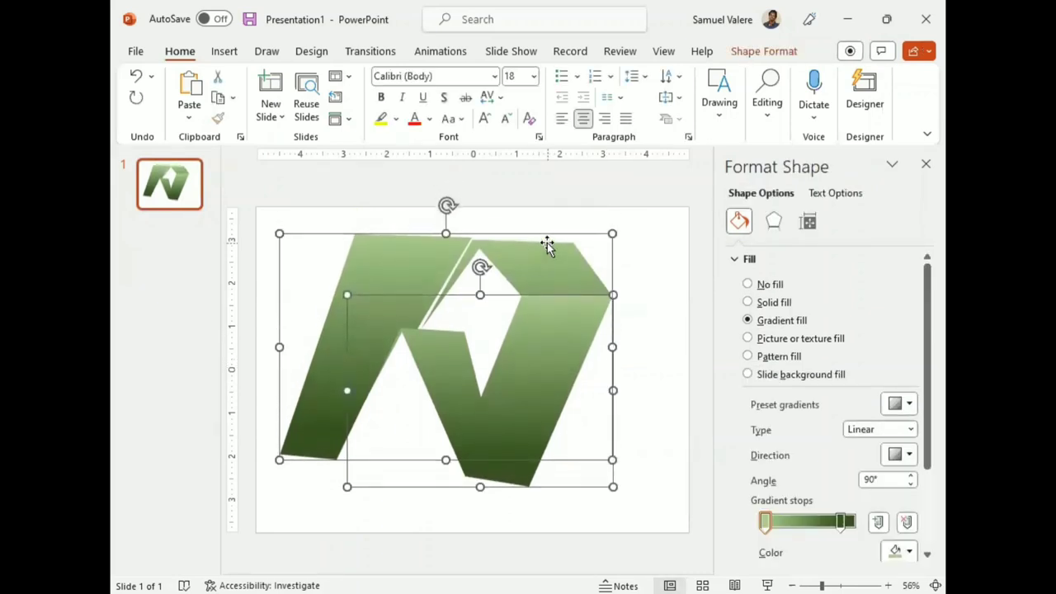
key("Down")
key("Down")
key("Down")
key("Down")
key("Down")
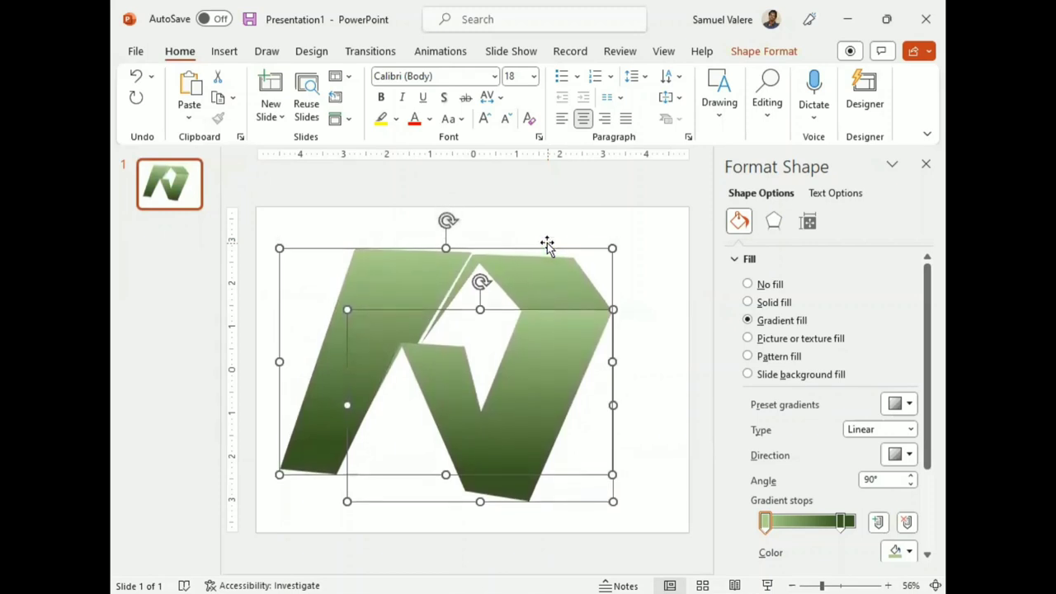
key("Down")
key("Down")
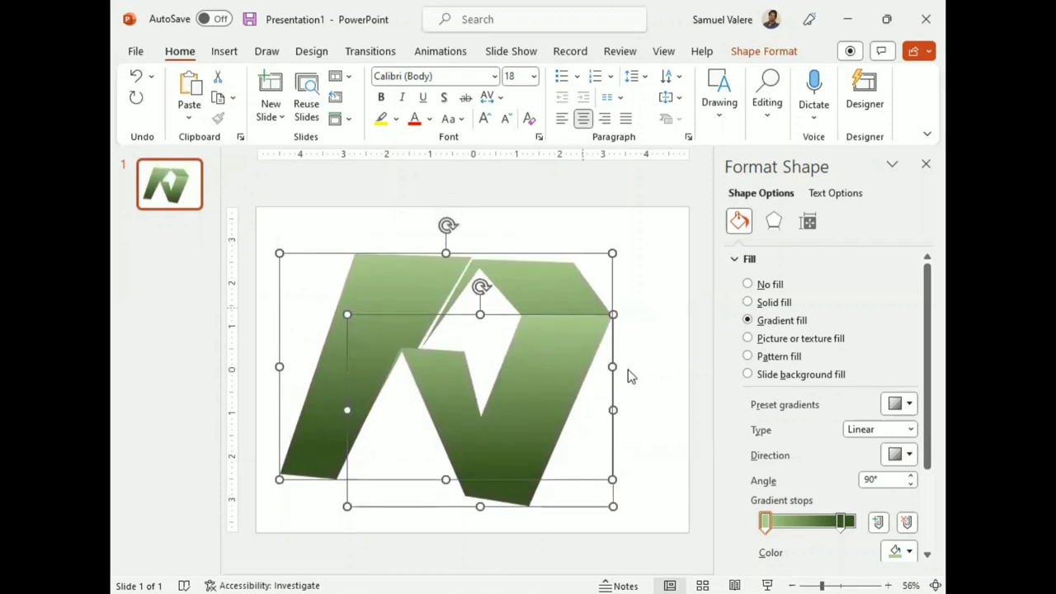
key("Down")
key("Down")
key("Down")
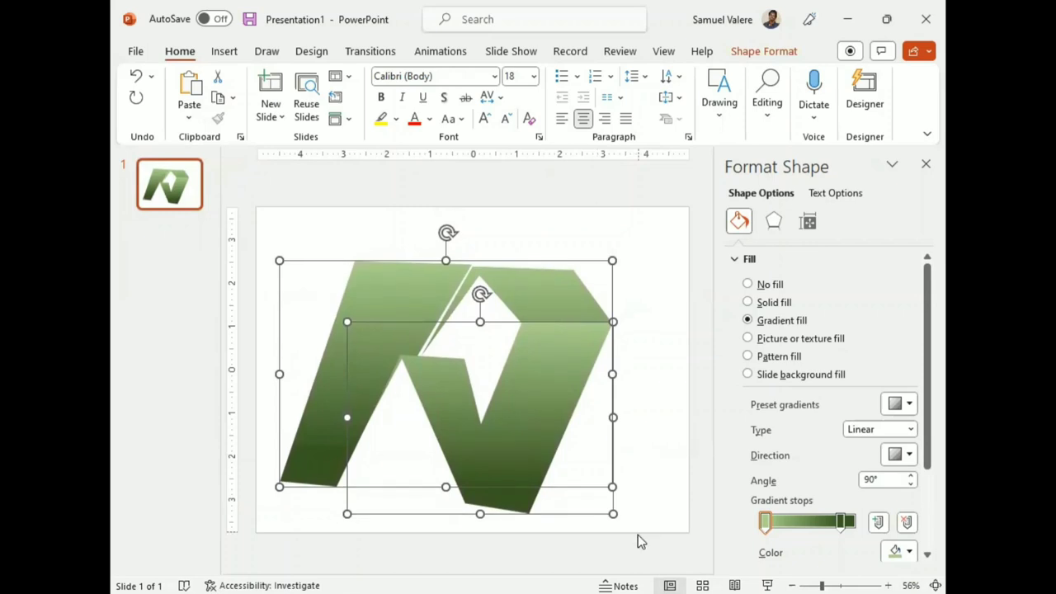
left_click(643, 538)
left_click(926, 164)
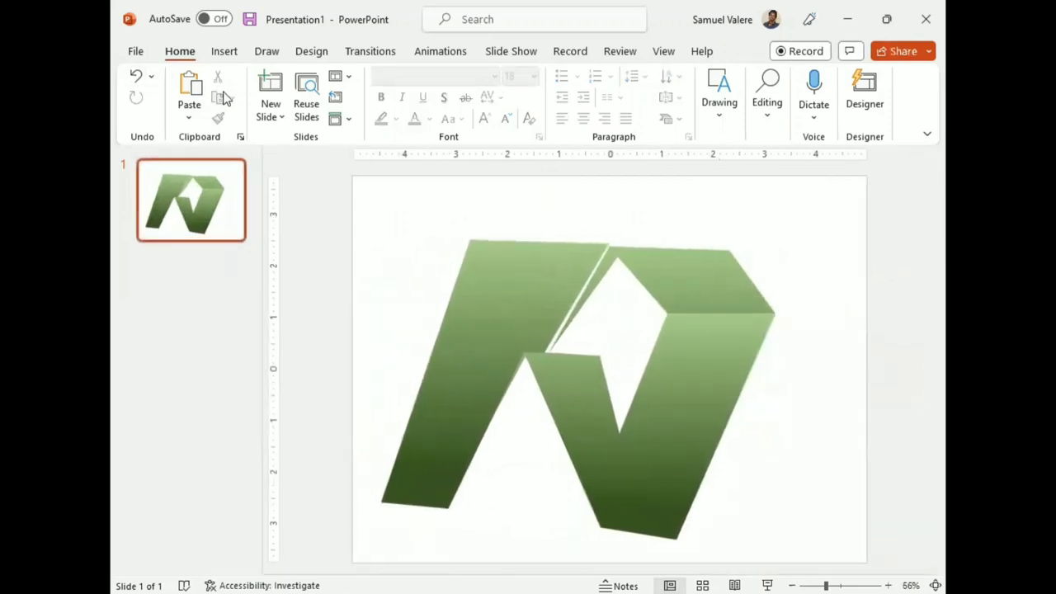
Step: Pick the Freeform shape and trace a tall strip down the slide's right edge
left_click(224, 51)
left_click(325, 118)
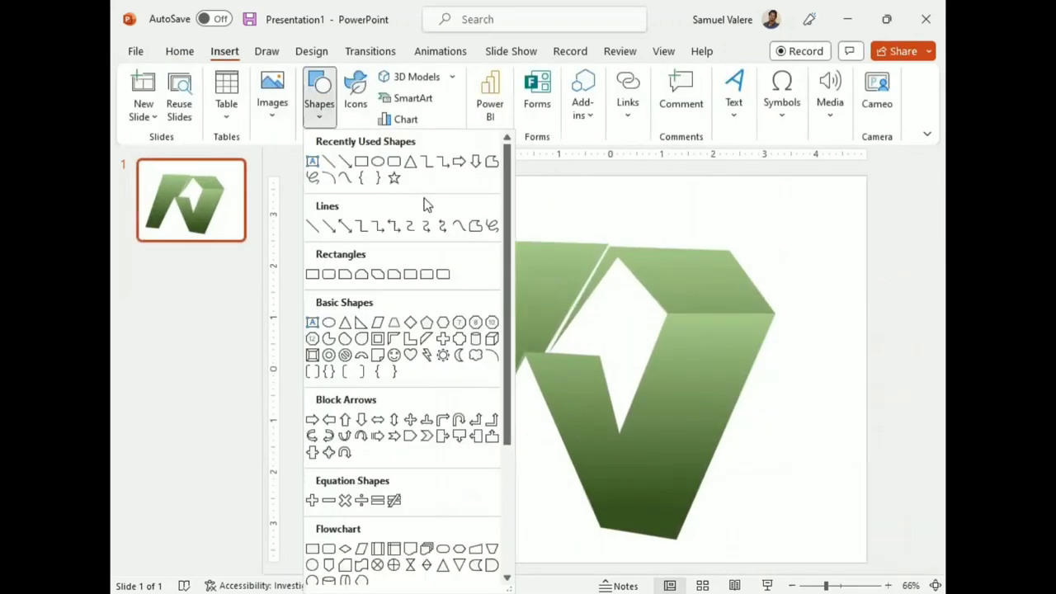
left_click(476, 228)
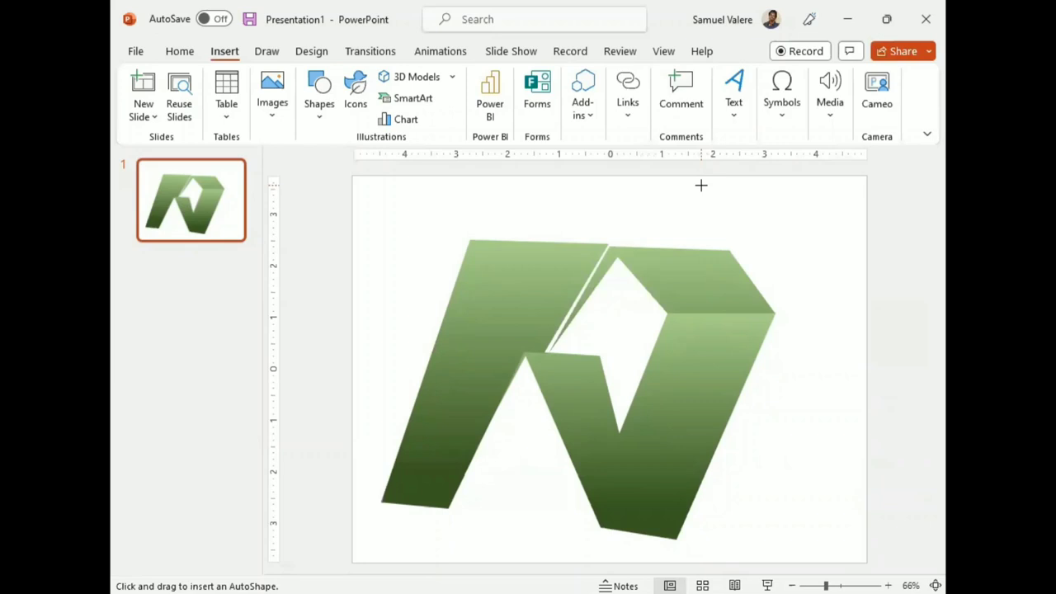
left_click_drag(701, 181, 854, 183)
left_click(855, 184)
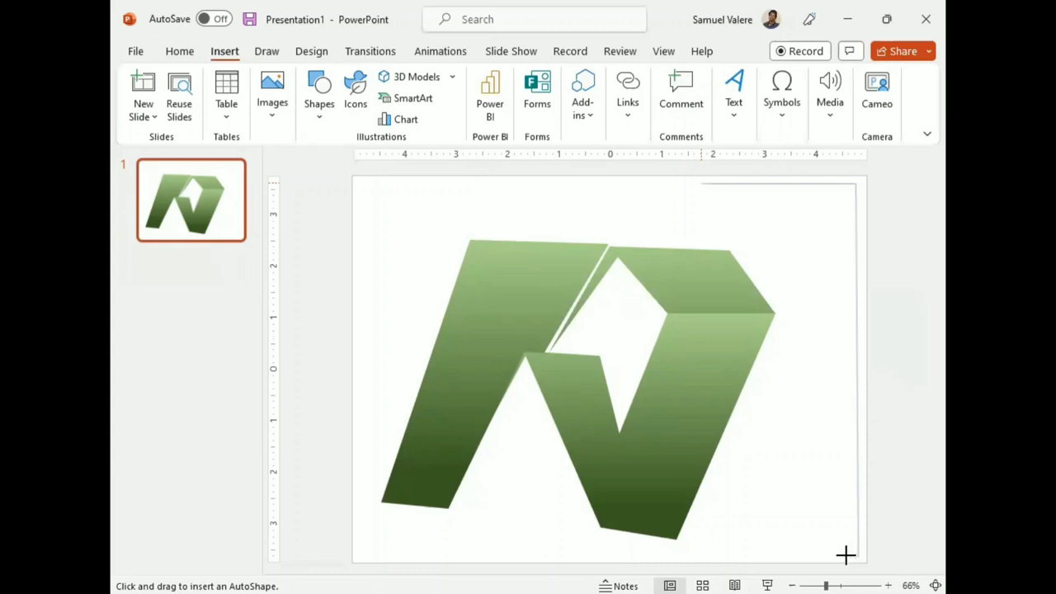
left_click(846, 557)
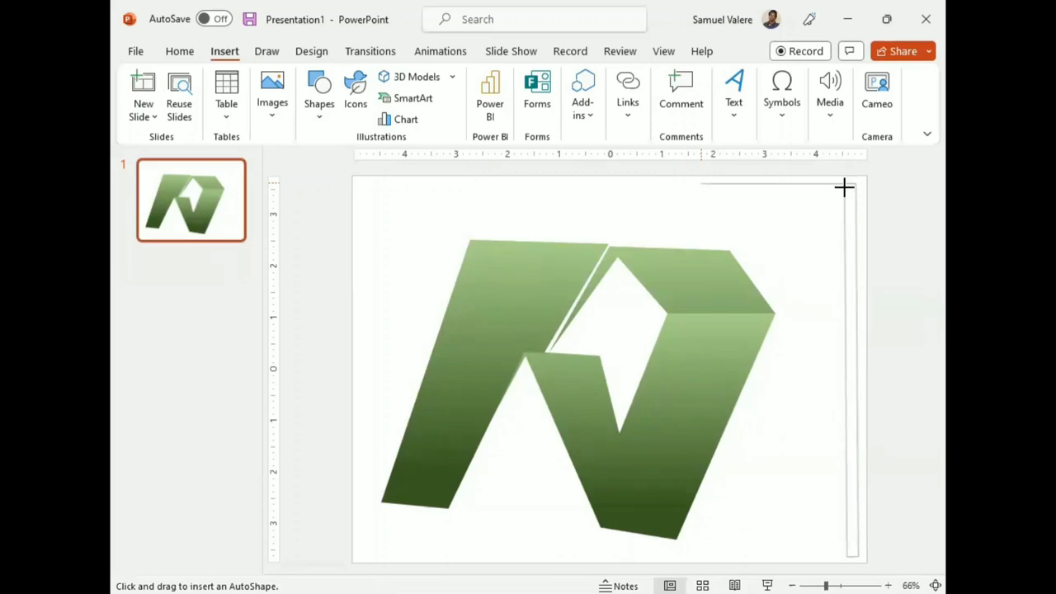
left_click(844, 188)
Step: Add the angled flag reaching the V's upper-right corner and close the shape
left_click(766, 188)
left_click(751, 229)
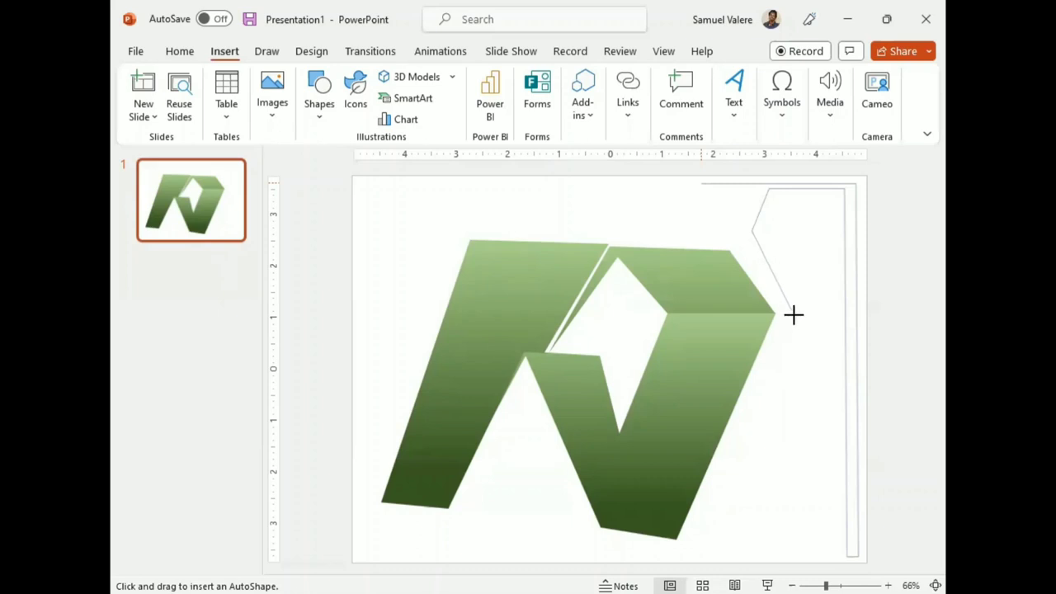
left_click(792, 312)
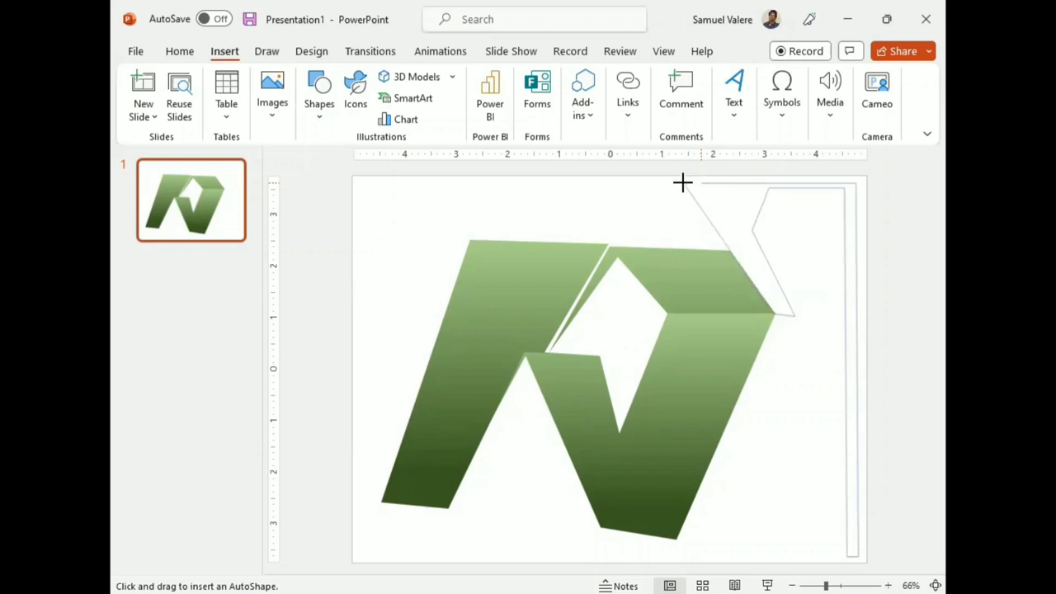
left_click(684, 184)
left_click(705, 181)
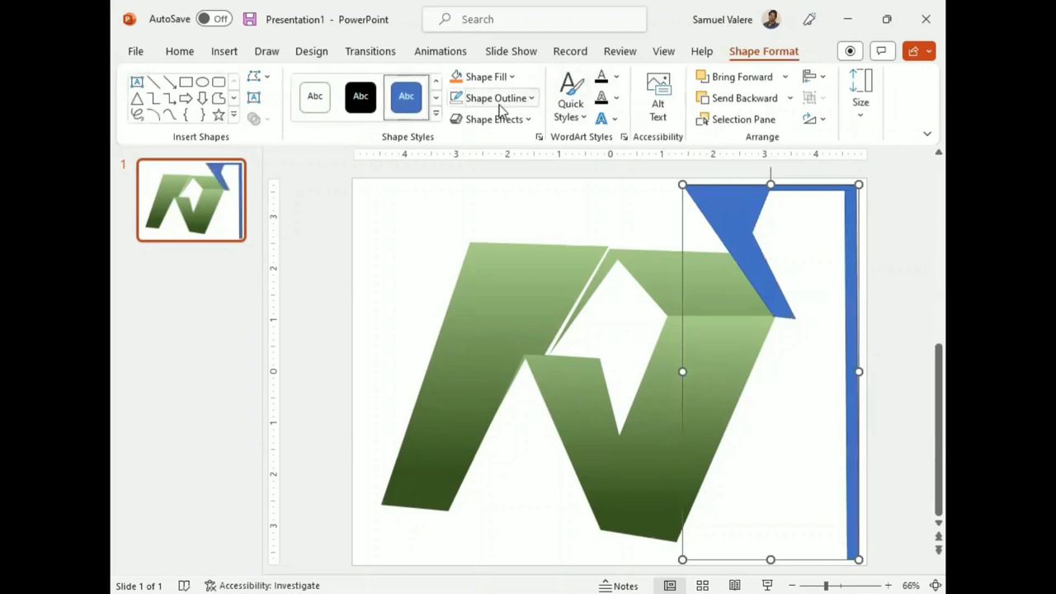
Step: Give the right-edge strip the green gradient fill and nudge it slightly right
right_click(738, 207)
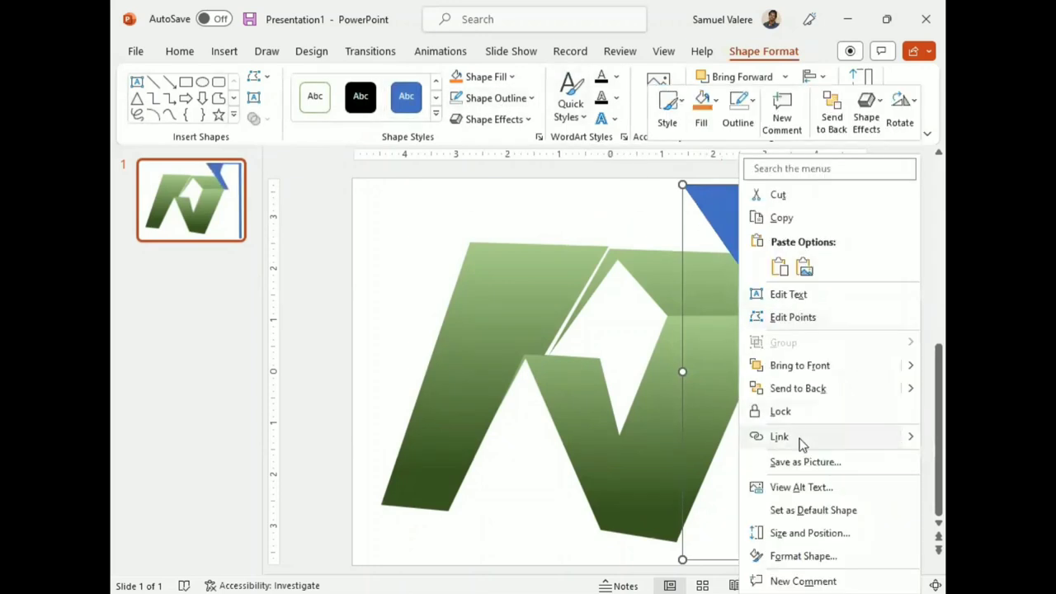
left_click(807, 556)
left_click(775, 322)
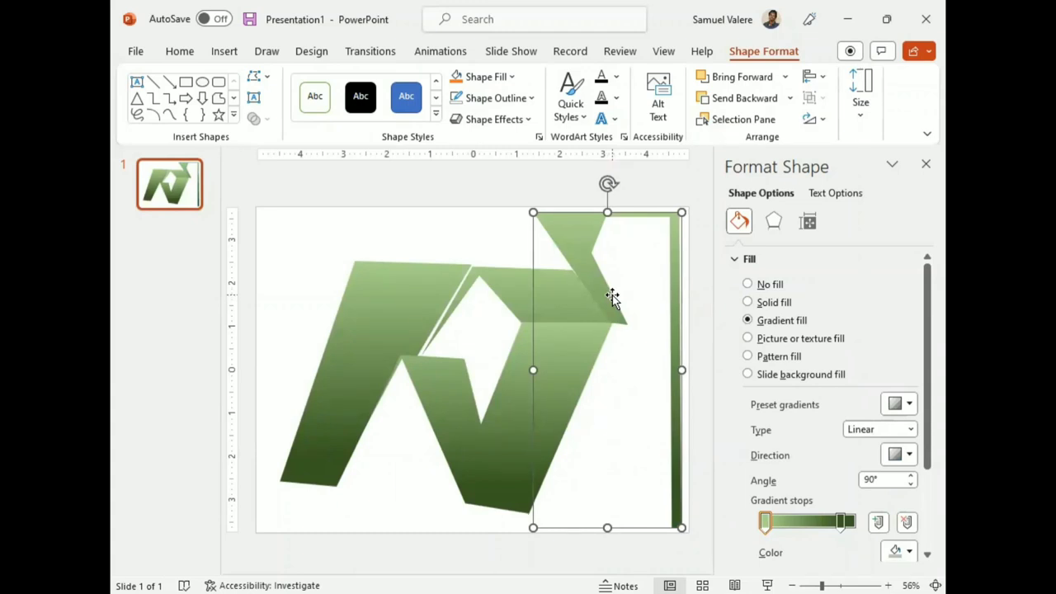
key("ctrl+Right")
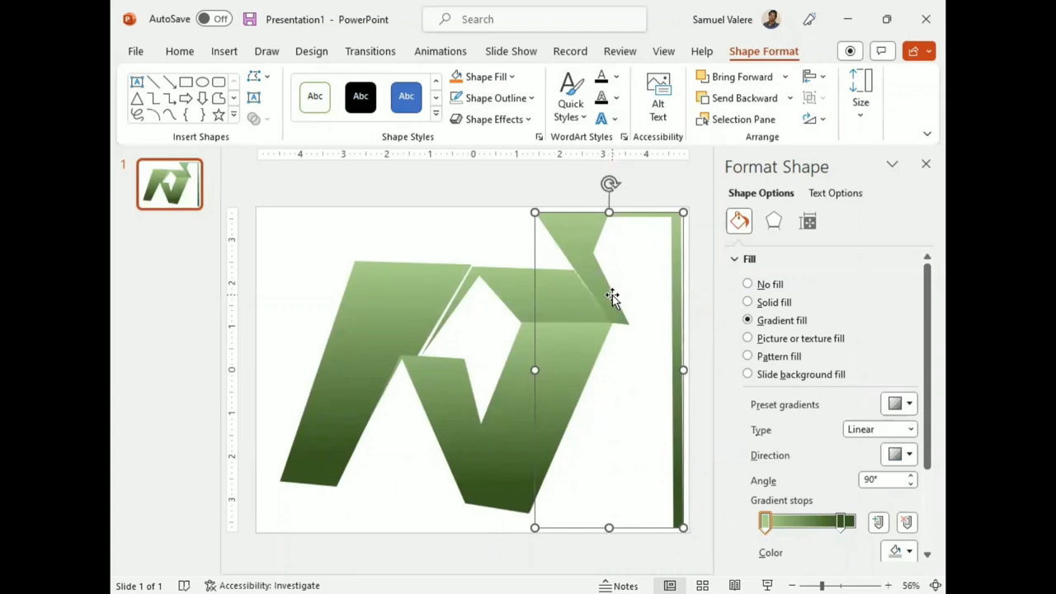
Step: Edit the strip's points to adjust its top-left vertex
right_click(603, 332)
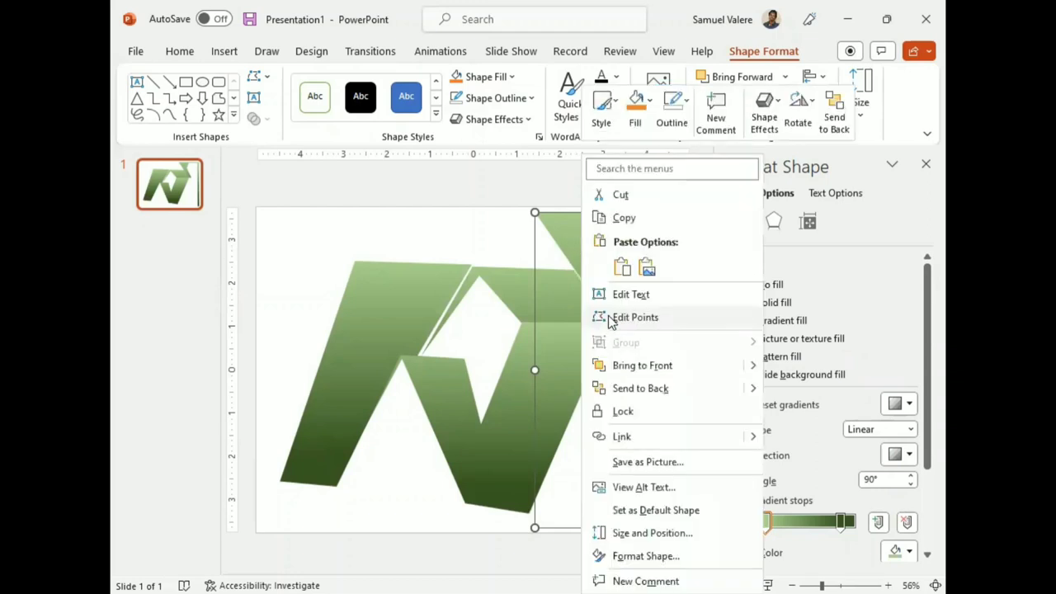
left_click(615, 315)
left_click(536, 214)
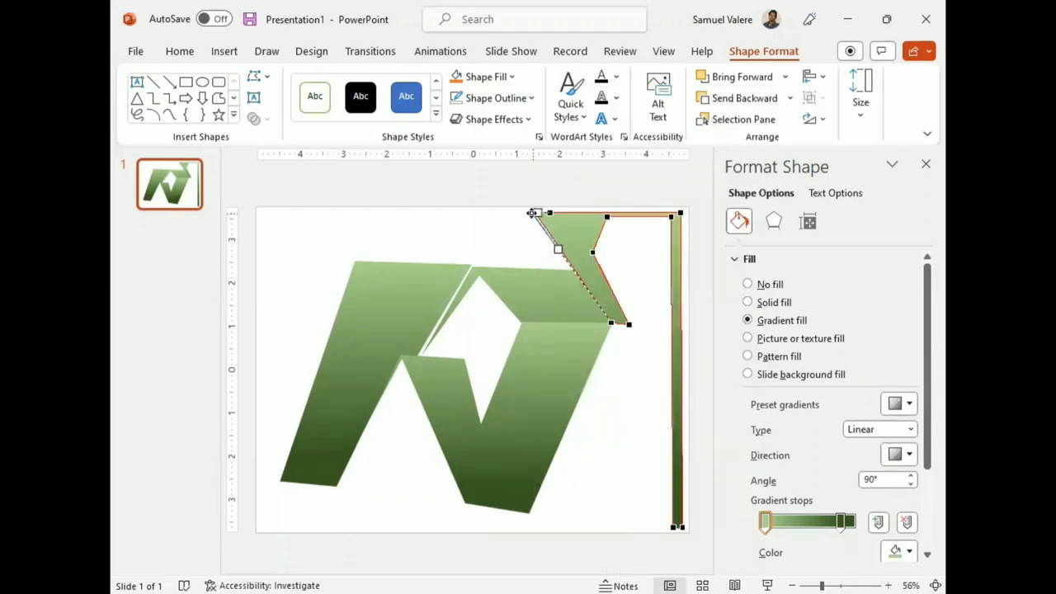
left_click(618, 416)
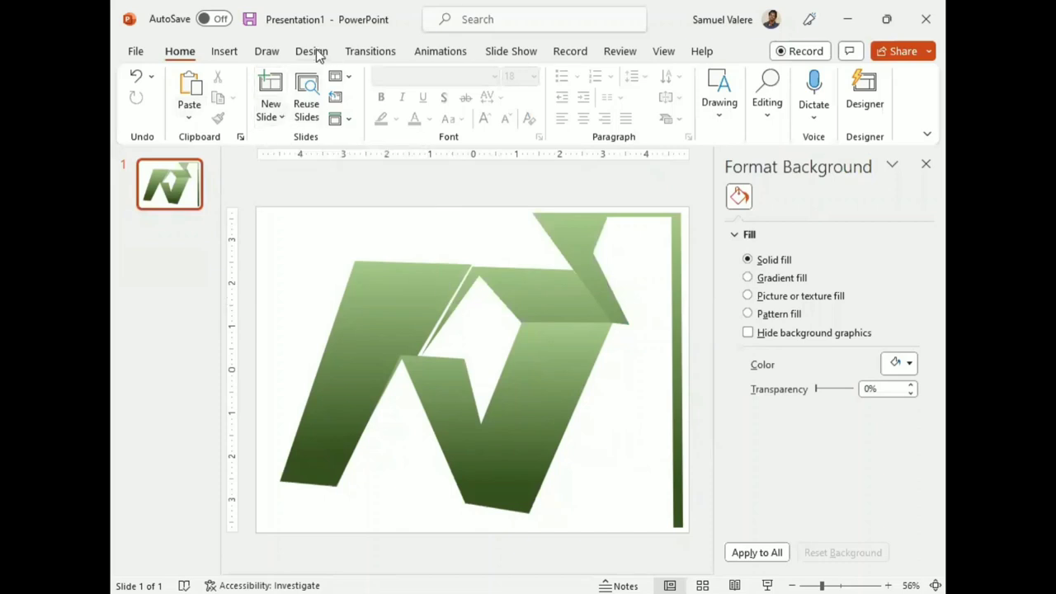
Step: Draw a thin freeform strip along the logo's right edge and angled top-right flag, then close it
left_click(224, 51)
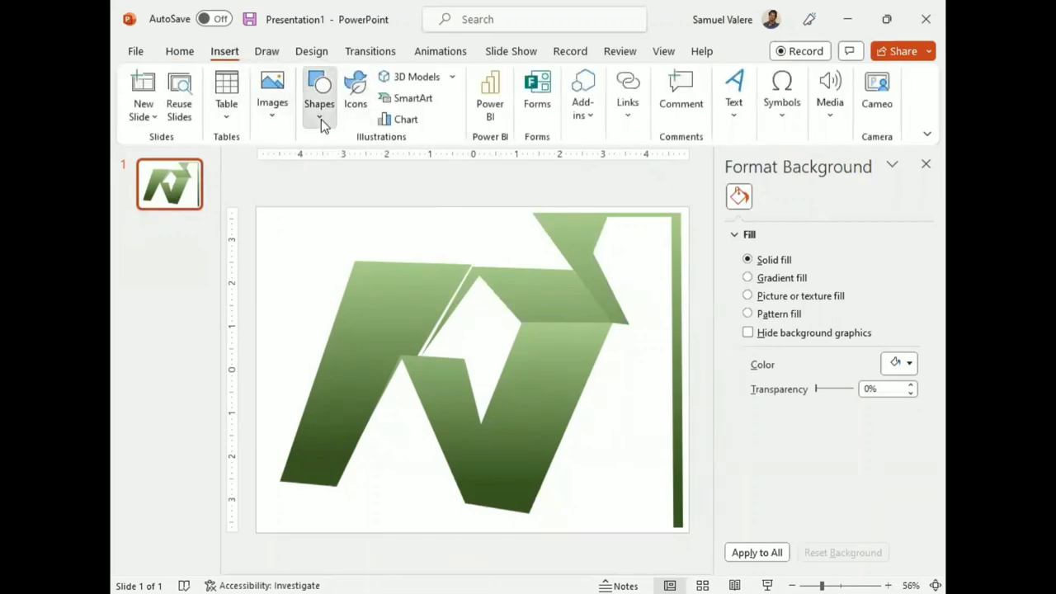
left_click(321, 119)
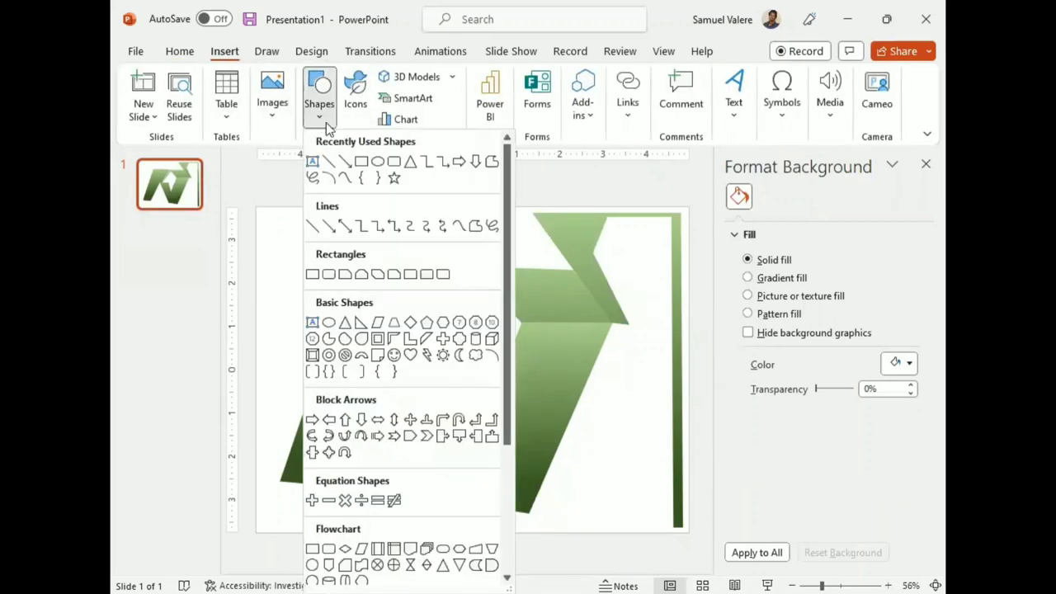
left_click(492, 162)
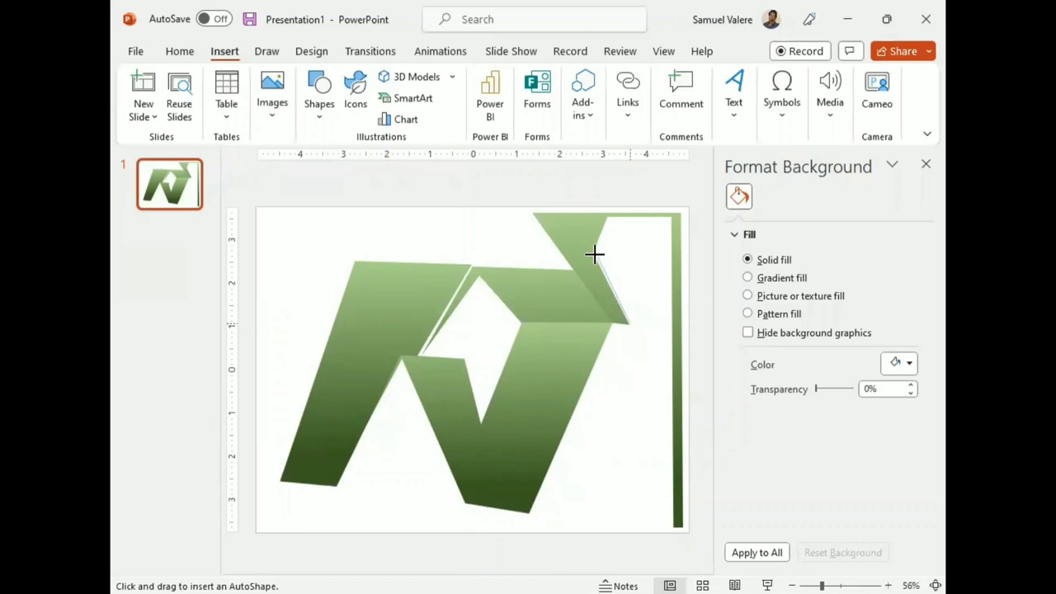
left_click(595, 255)
left_click(608, 217)
left_click(669, 217)
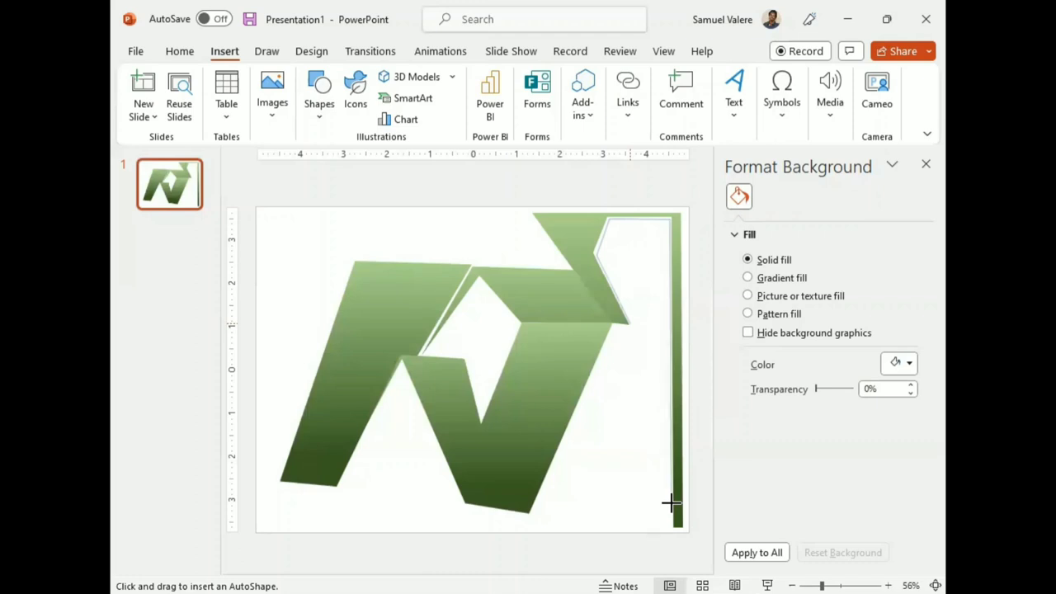
left_click(669, 502)
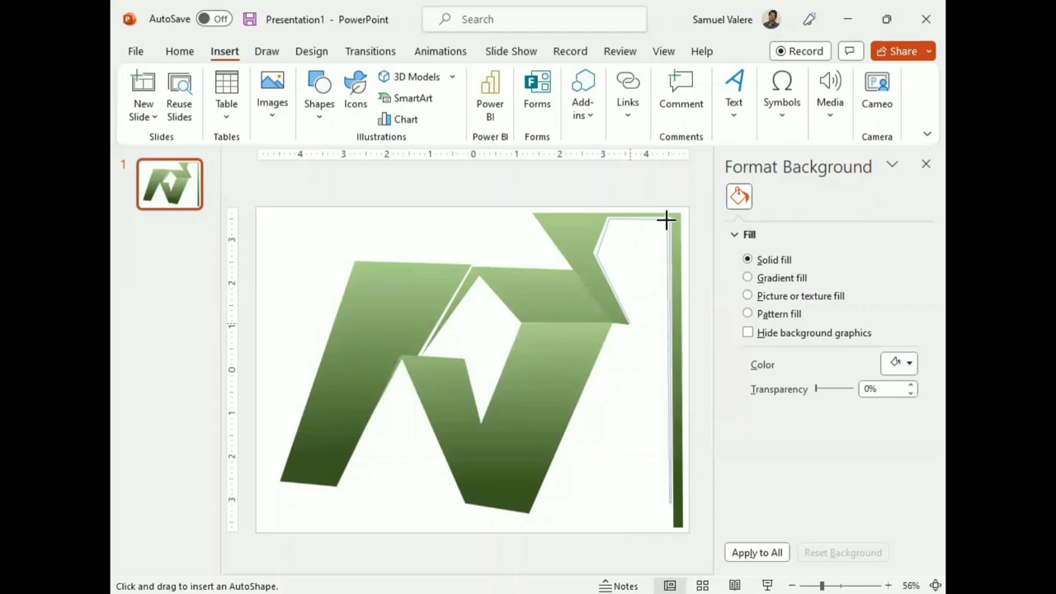
left_click(666, 218)
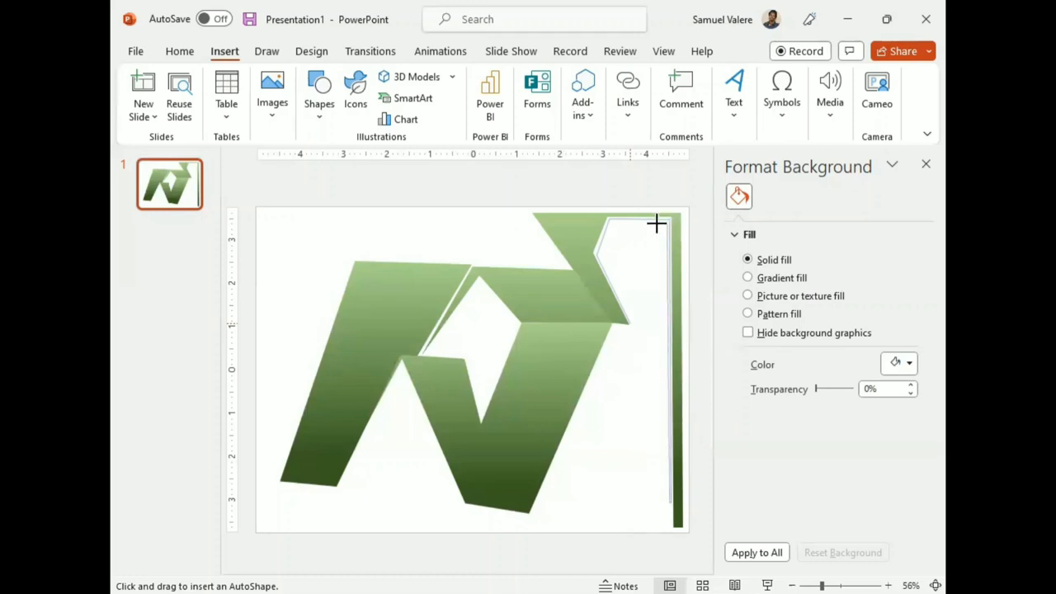
left_click(609, 219)
left_click(598, 255)
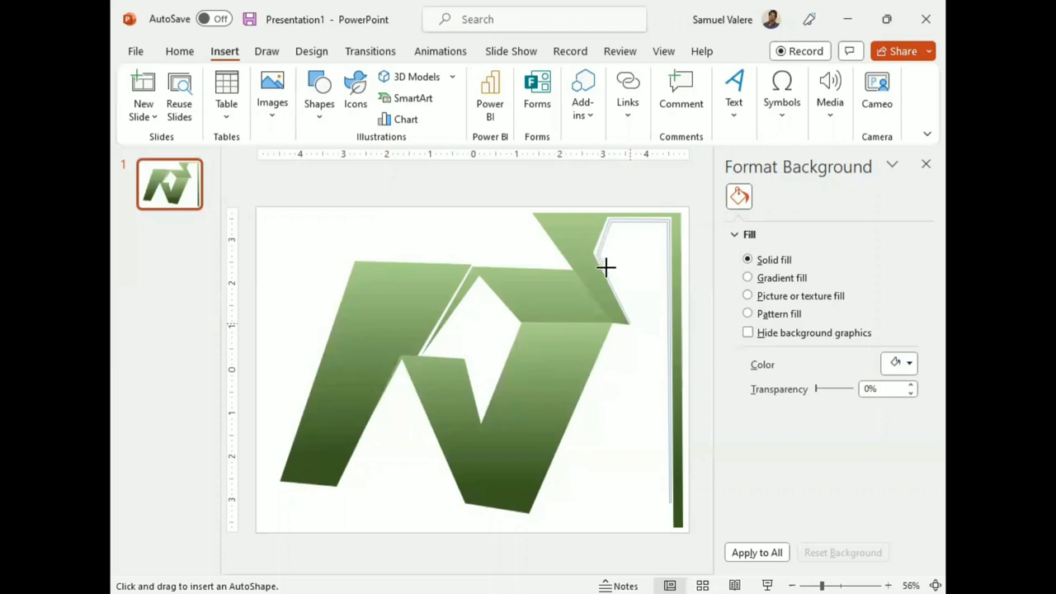
double_click(630, 320)
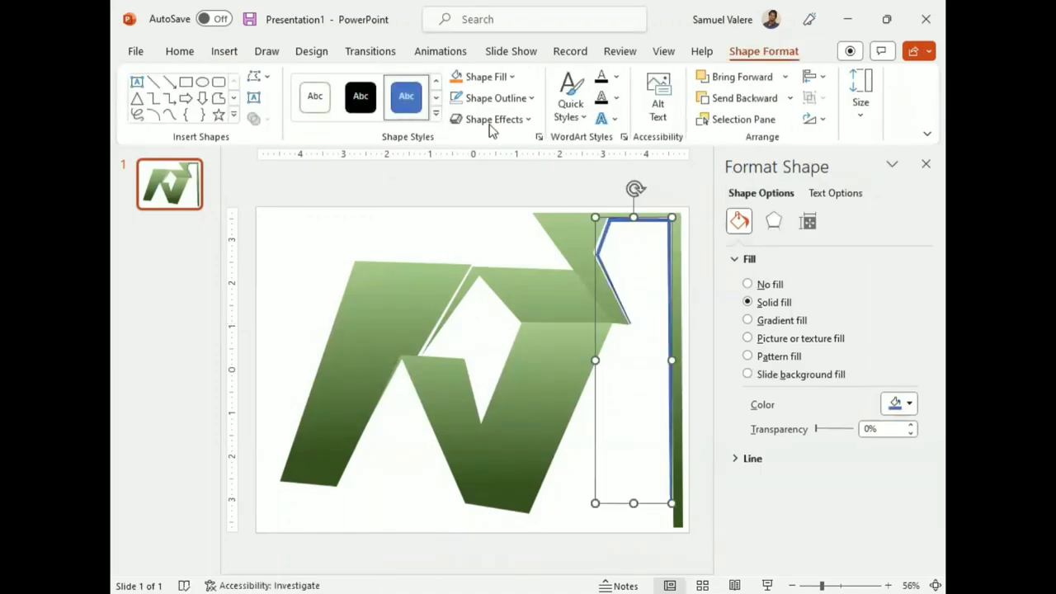
Step: Fill the thin strip with the gold theme colour and deselect it
left_click(511, 77)
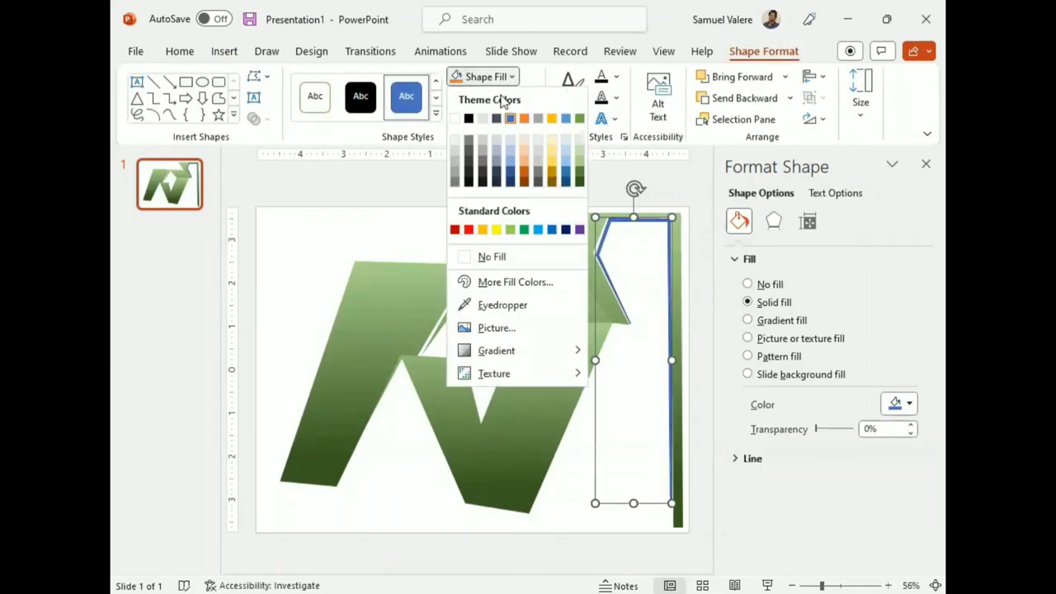
left_click(551, 117)
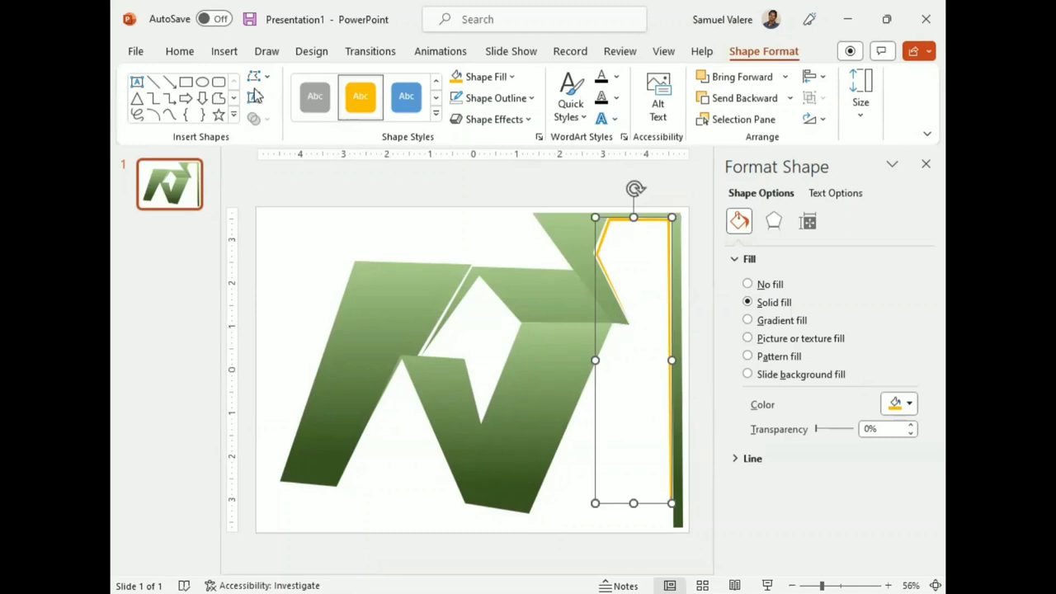
left_click(218, 98)
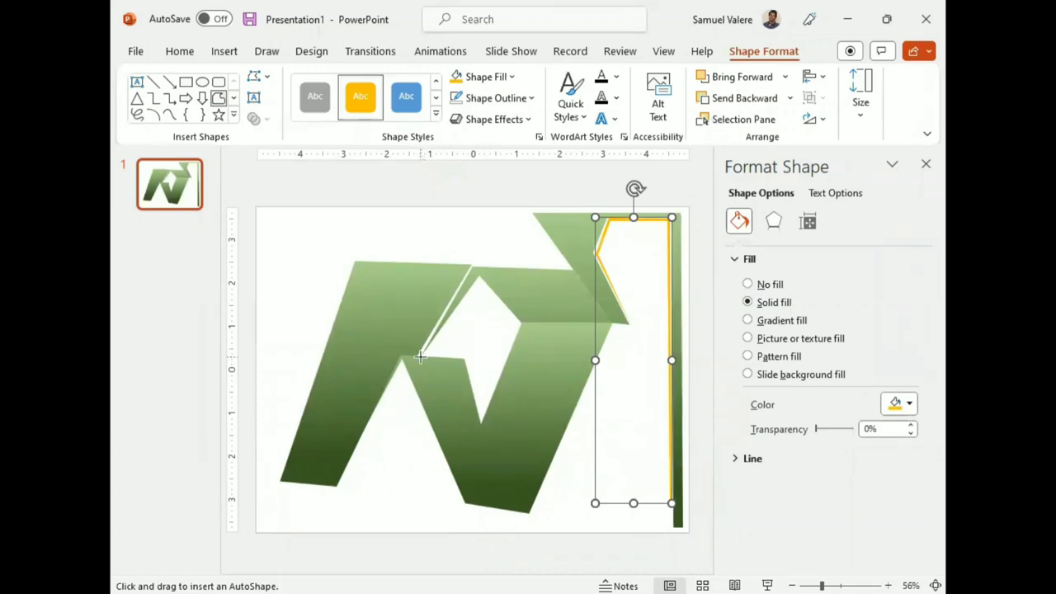
key("Escape")
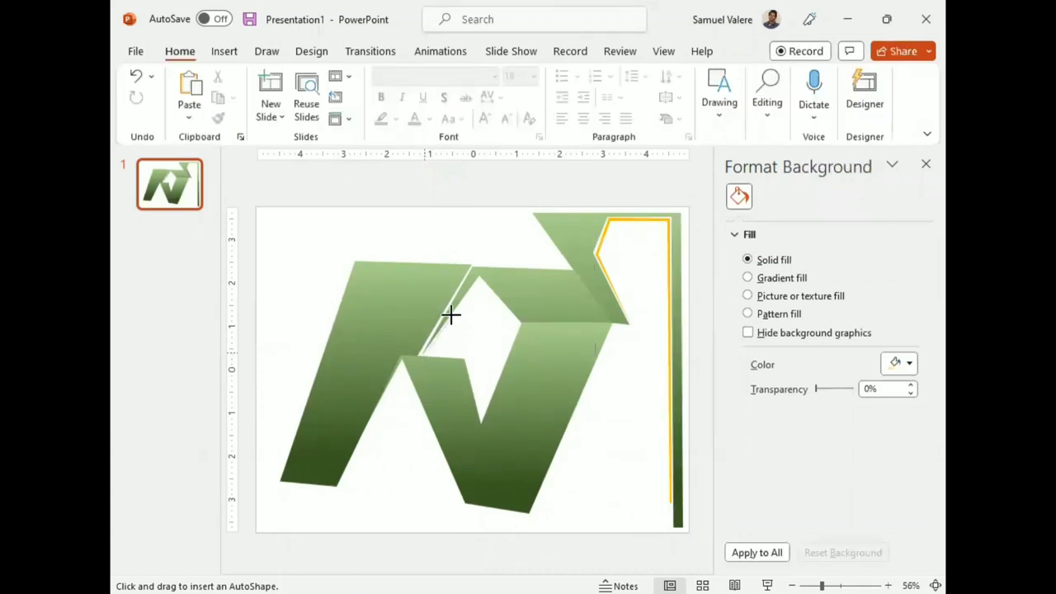
Step: Trace a thin freeform strip along the central diamond opening's edge and give it the gold shape style
left_click(479, 276)
left_click(516, 323)
left_click(479, 279)
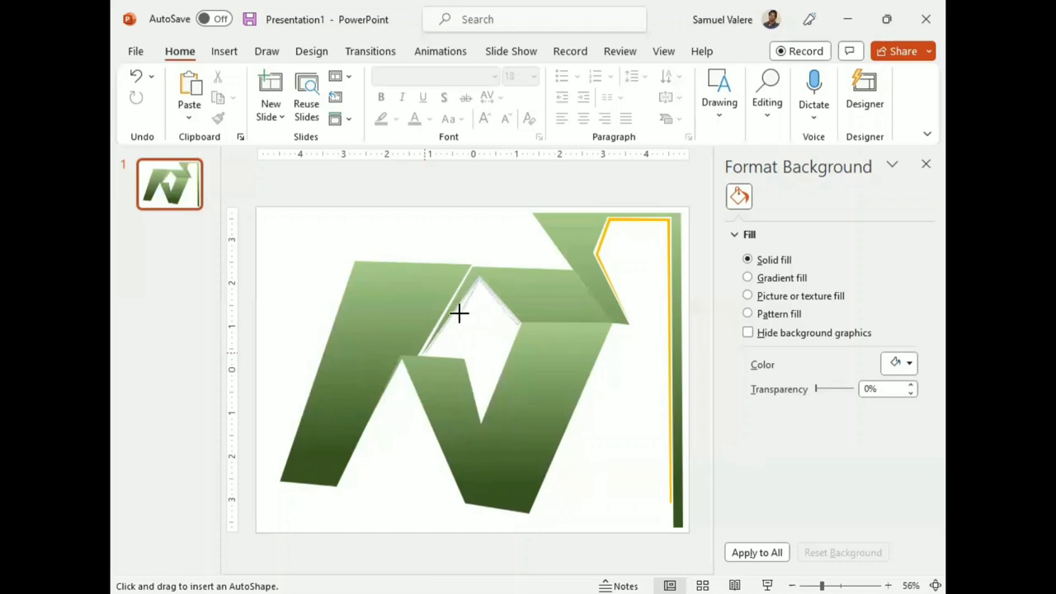
double_click(424, 349)
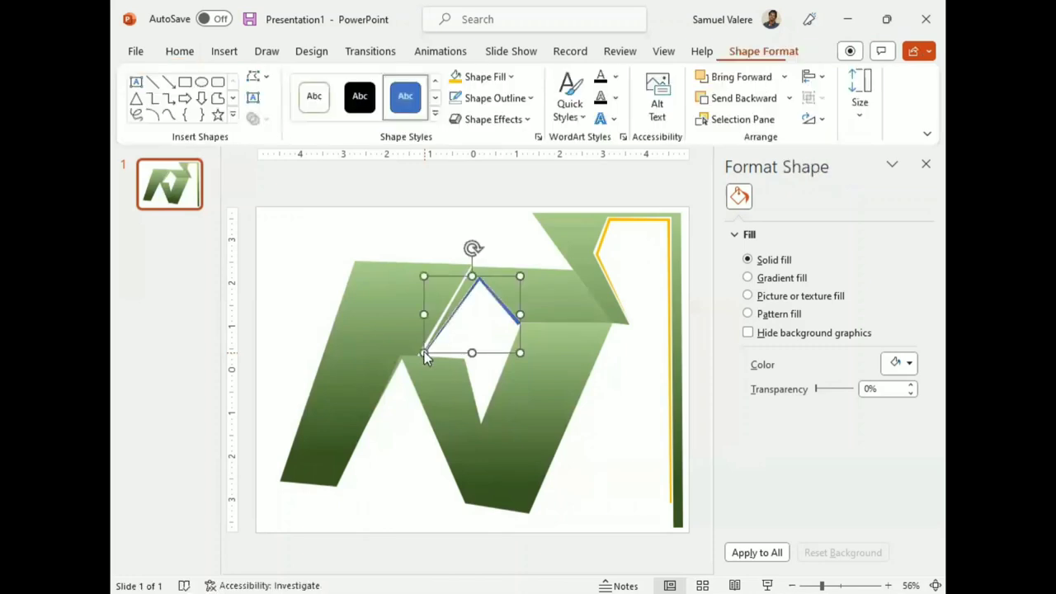
left_click(458, 98)
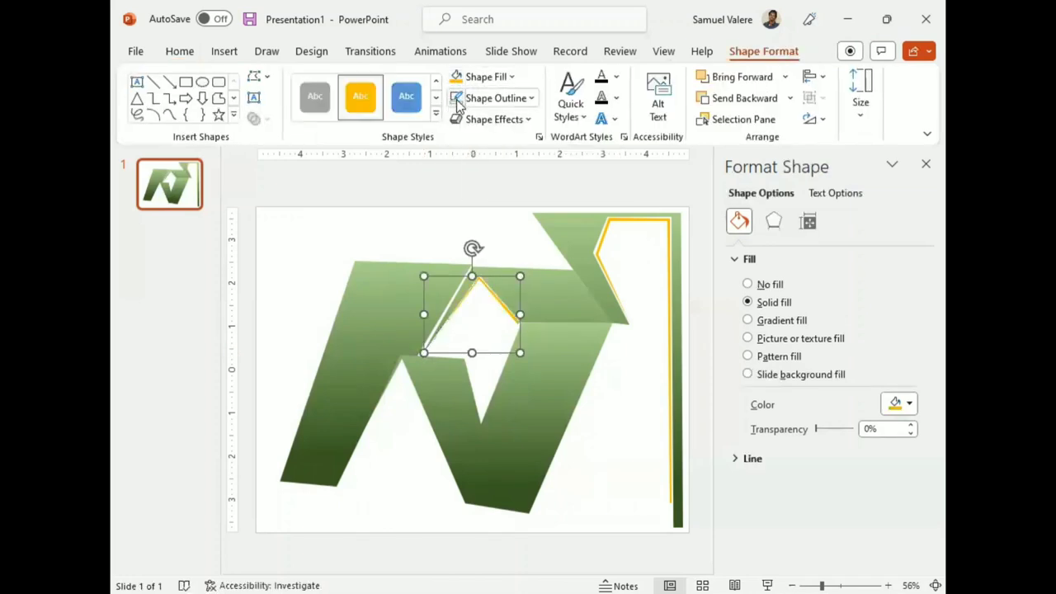
Step: Trace a freeform strip along the lower V gap's inner edges and apply the gold shape style
left_click(219, 97)
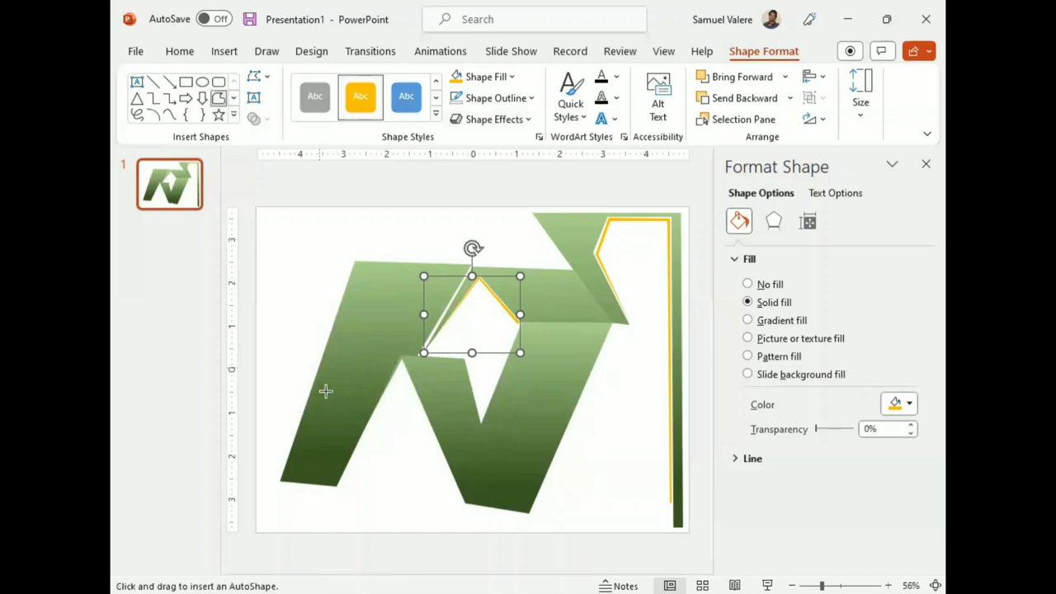
left_click(339, 483)
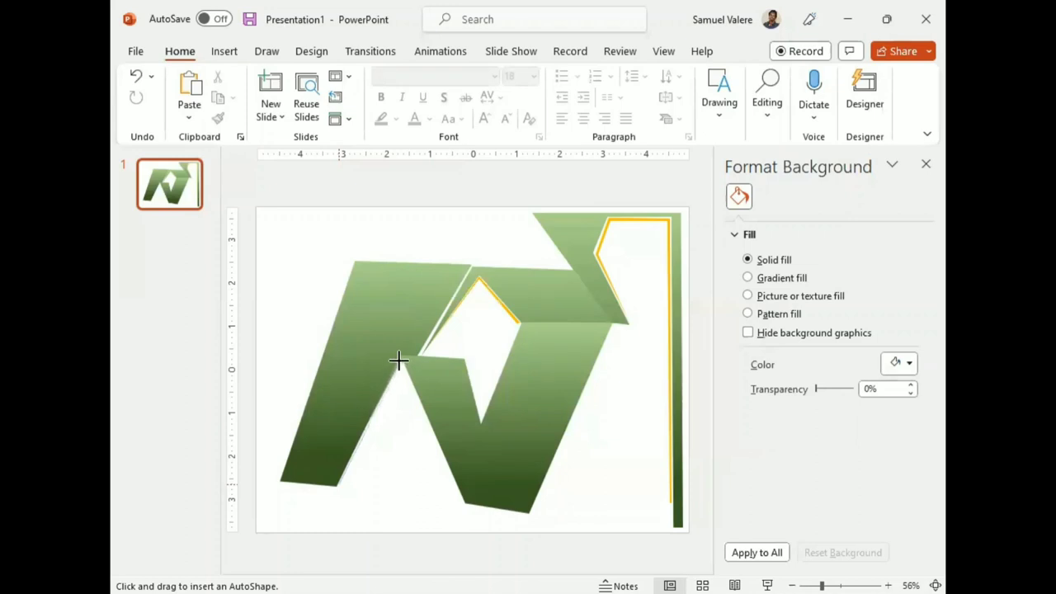
left_click(401, 361)
left_click(458, 496)
left_click(457, 495)
left_click(400, 365)
left_click(340, 487)
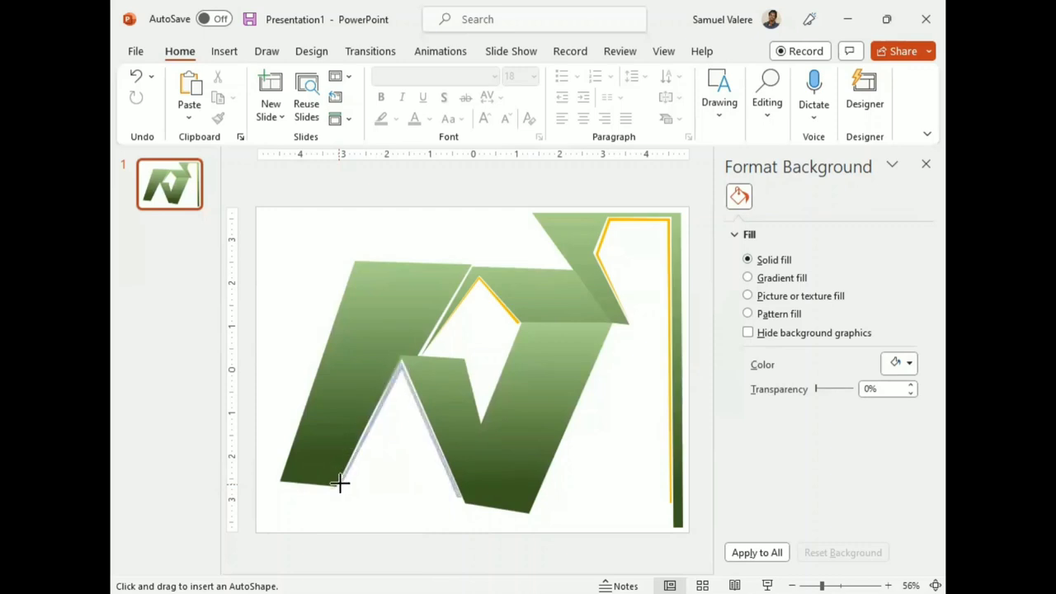
left_click(459, 98)
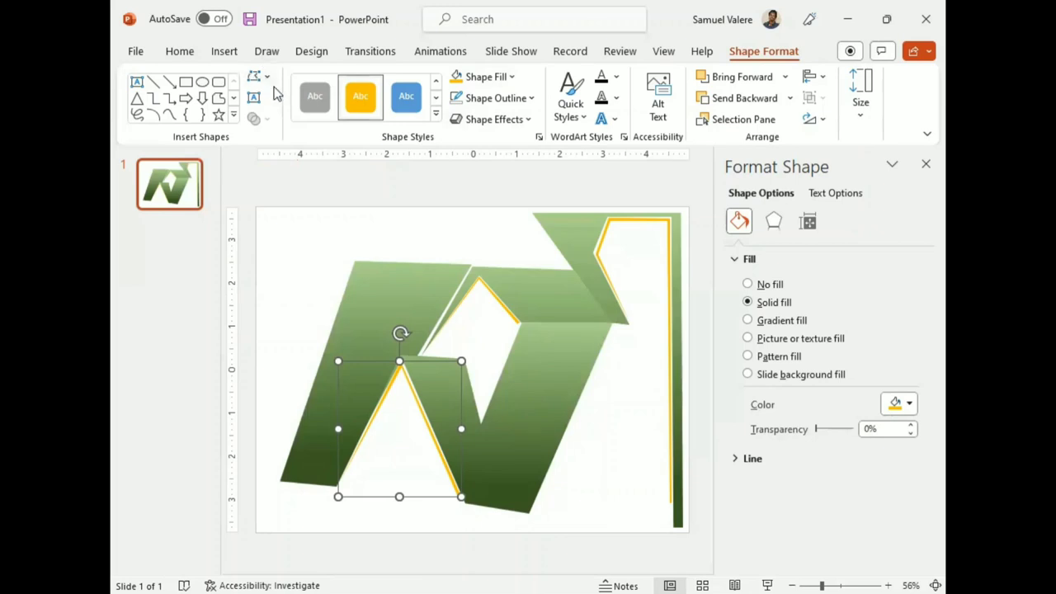
left_click(216, 99)
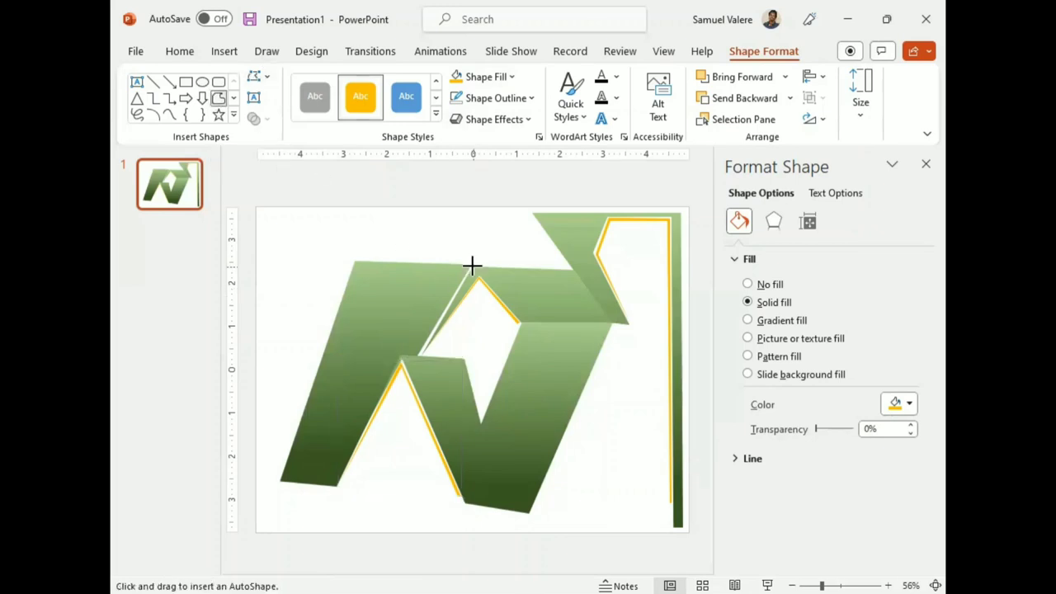
left_click(472, 265)
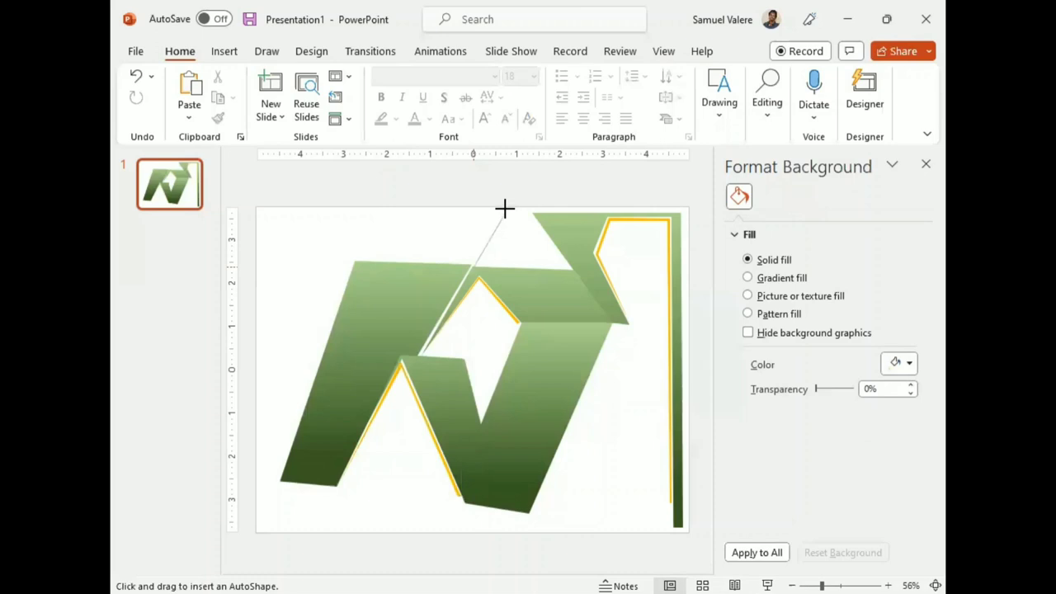
Step: Draw a closed, peaked-roof freeform arch across the top of the logo, bridging the two upper pieces
left_click(503, 214)
left_click(533, 213)
left_click(560, 269)
left_click(529, 218)
left_click(505, 220)
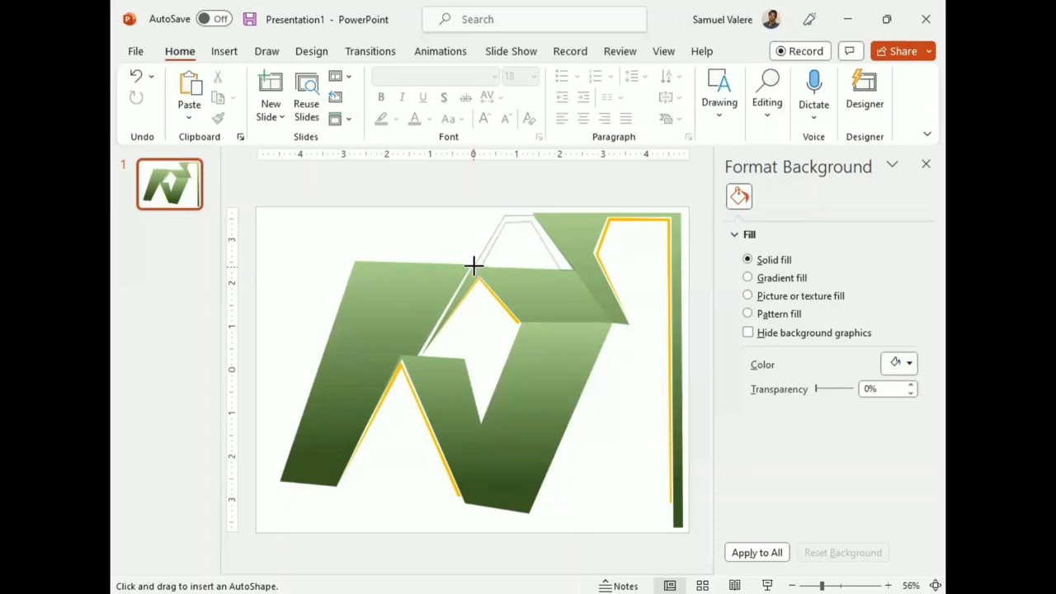
left_click(474, 262)
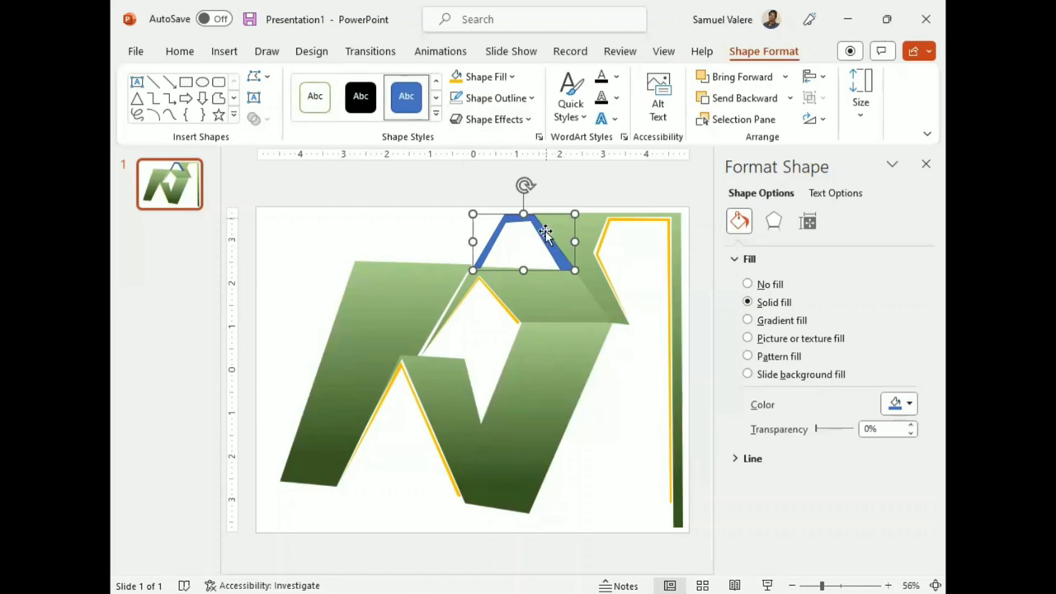
Step: Give the top arch a gradient fill with no outline, moving the dark stop to 100%
right_click(553, 252)
left_click(780, 324)
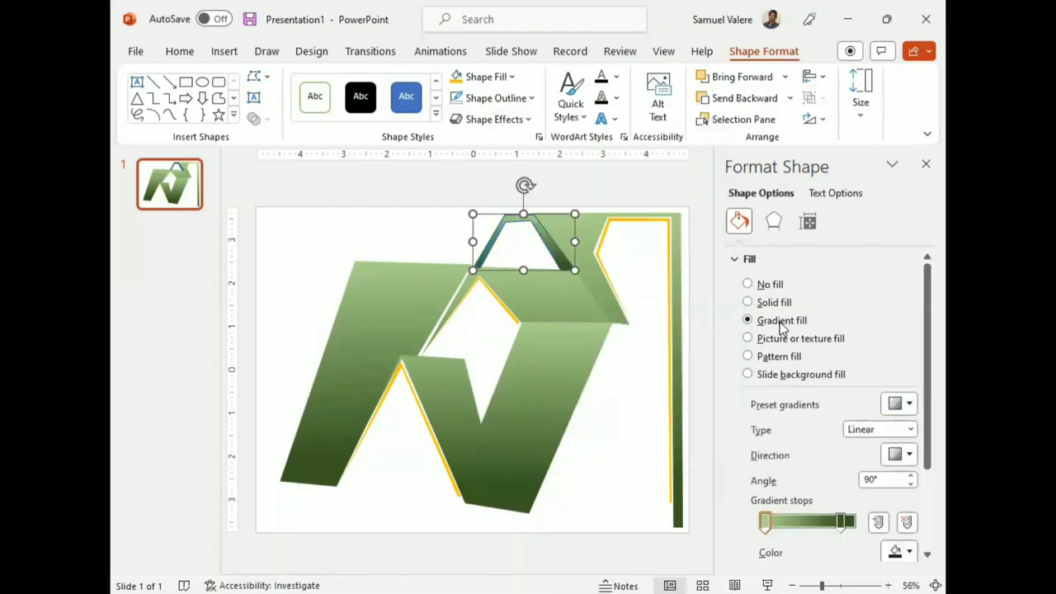
scroll(774, 483, "down", 3)
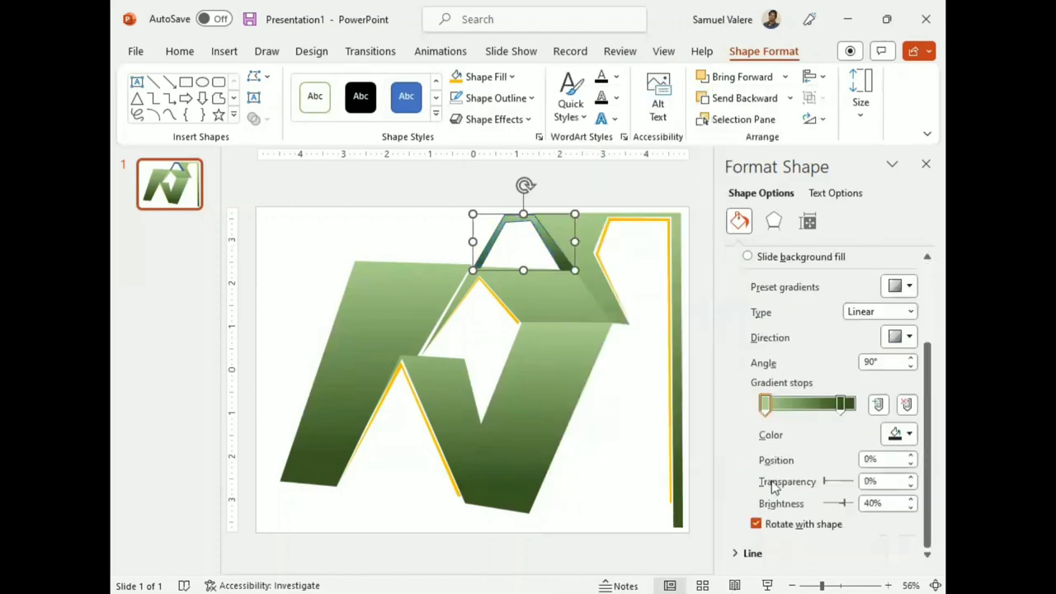
left_click(752, 553)
scroll(752, 553, "down", 2)
left_click(765, 422)
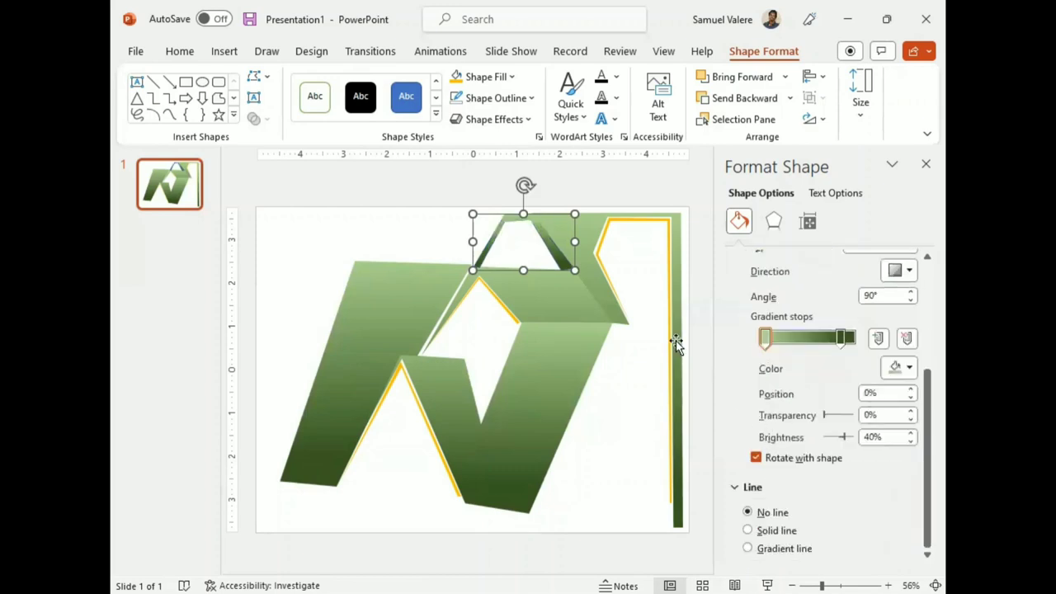
left_click(843, 338)
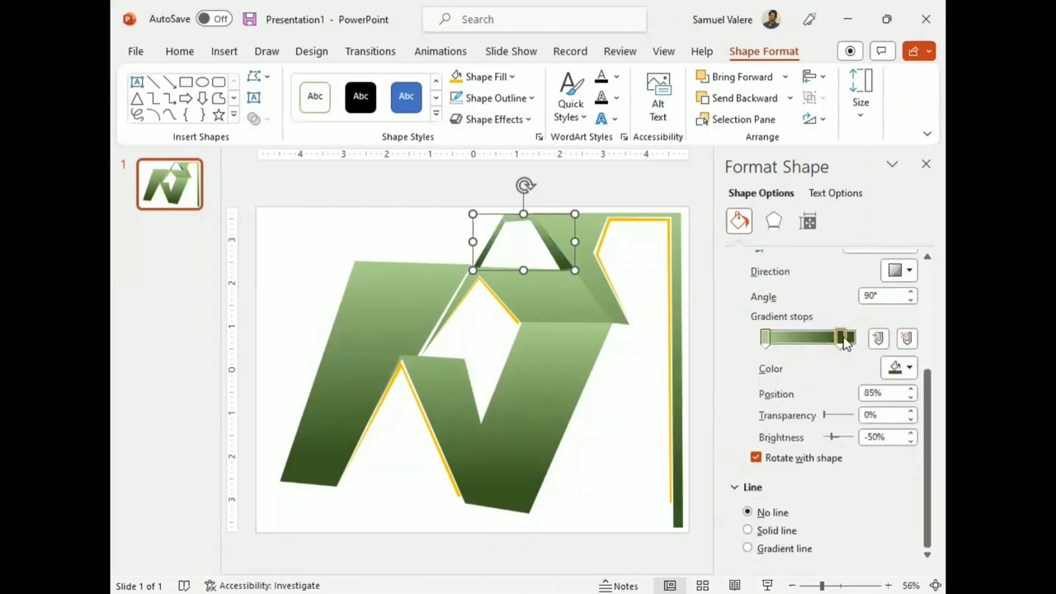
left_click_drag(845, 340, 855, 340)
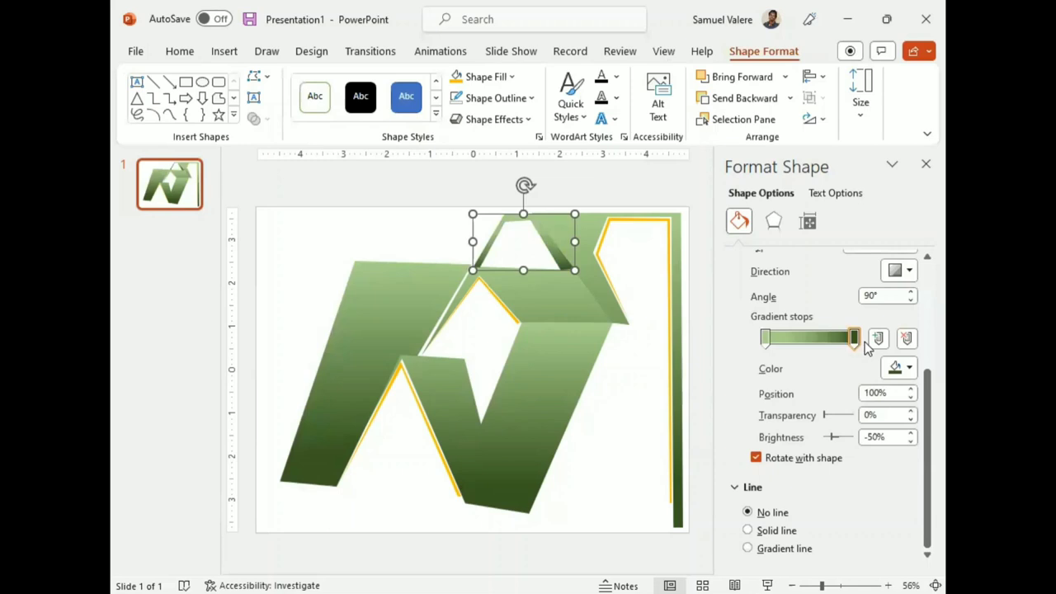
left_click(337, 230)
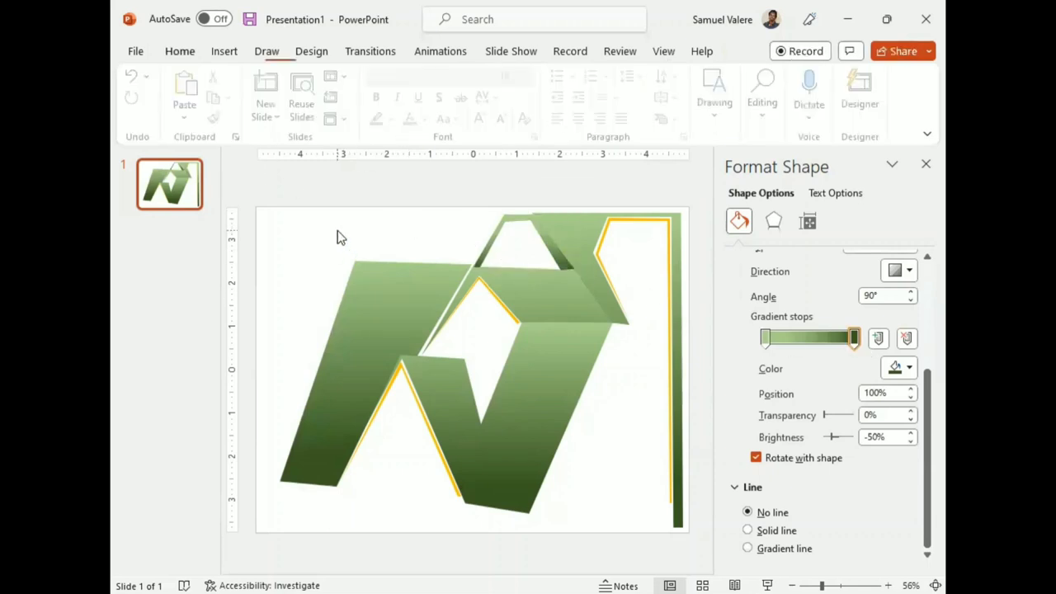
Step: Use Edit Points to drag the arch's top vertex so its peak fits the logo
left_click(541, 231)
right_click(541, 232)
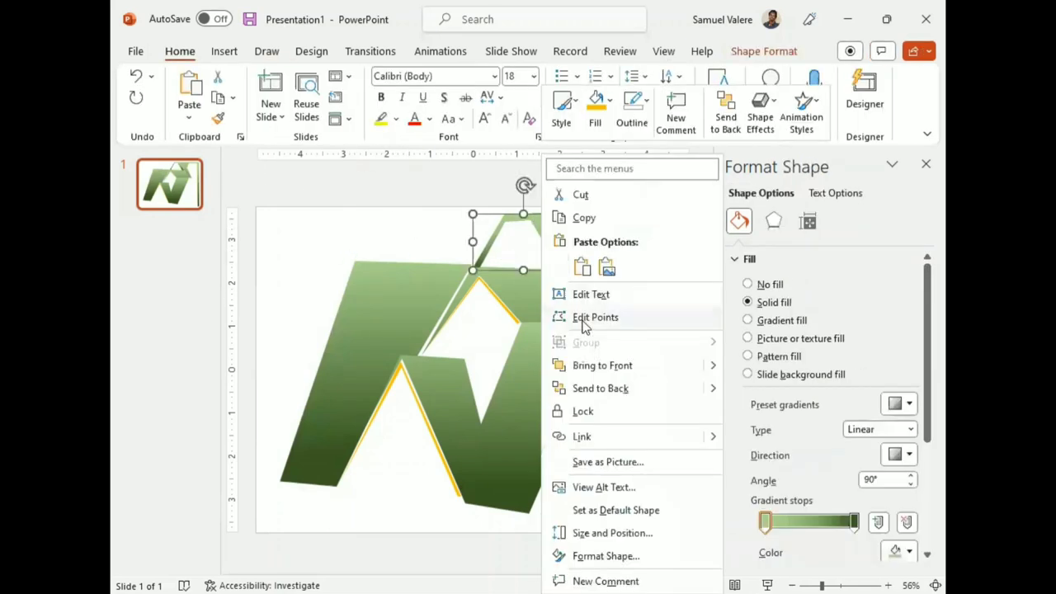
left_click(595, 317)
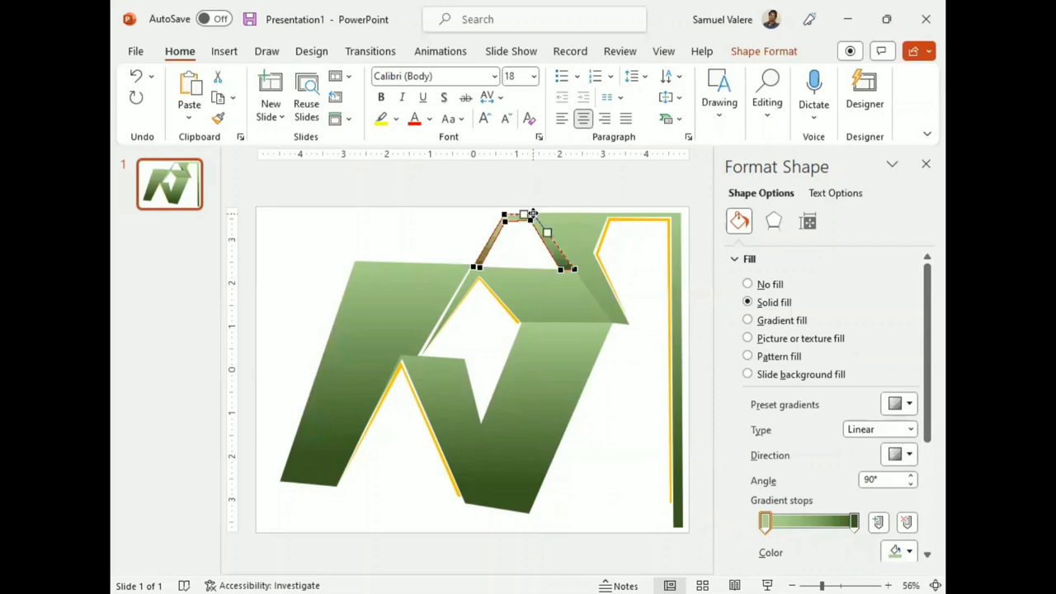
left_click_drag(533, 214, 534, 215)
left_click(631, 418)
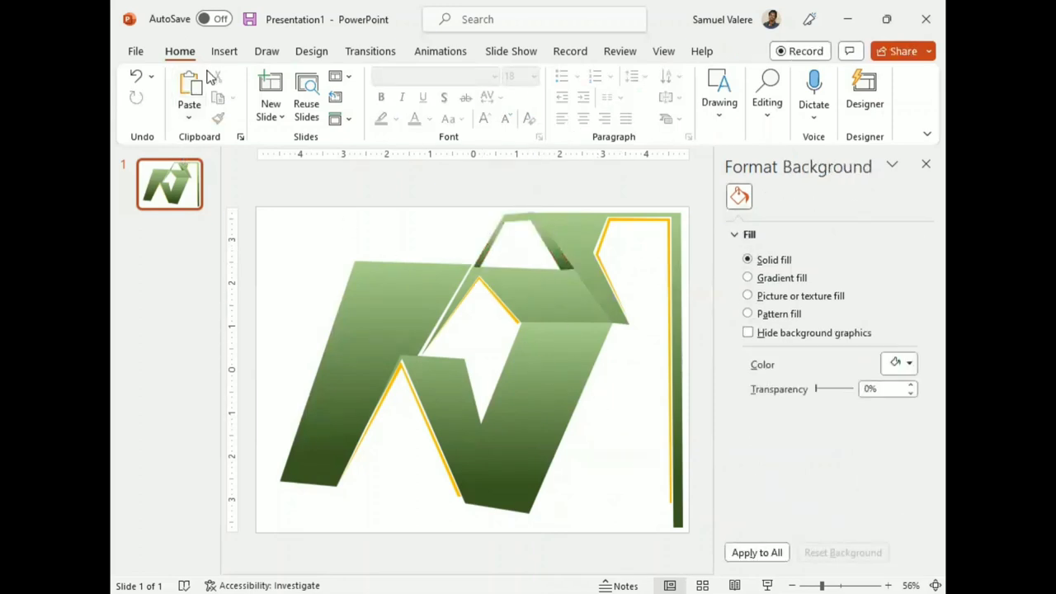
left_click(226, 52)
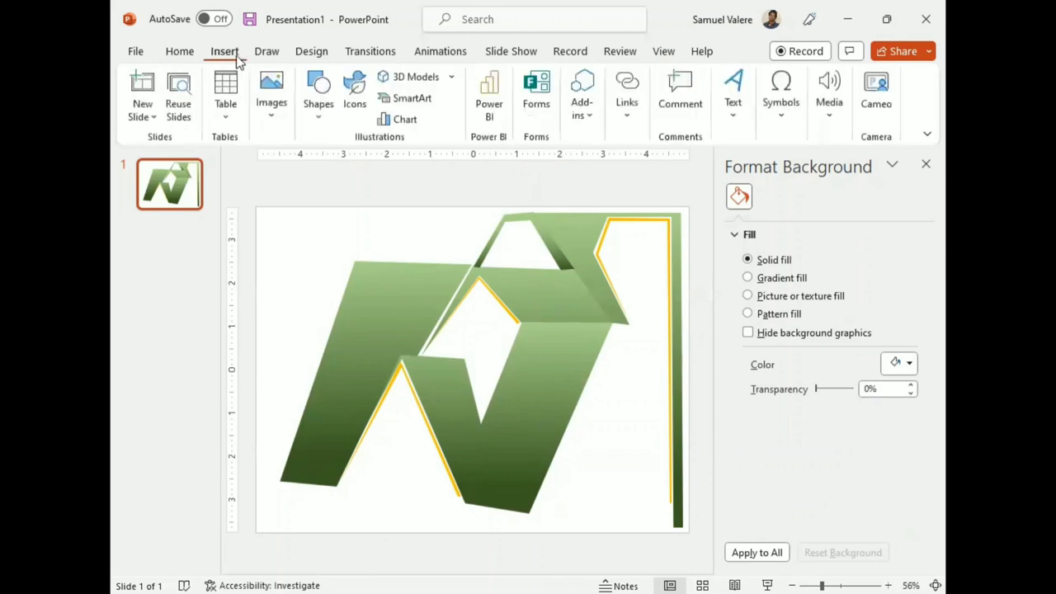
Step: Draw a freeform strip inside the top arch's inner edge and fill it yellow
left_click(320, 103)
left_click(487, 169)
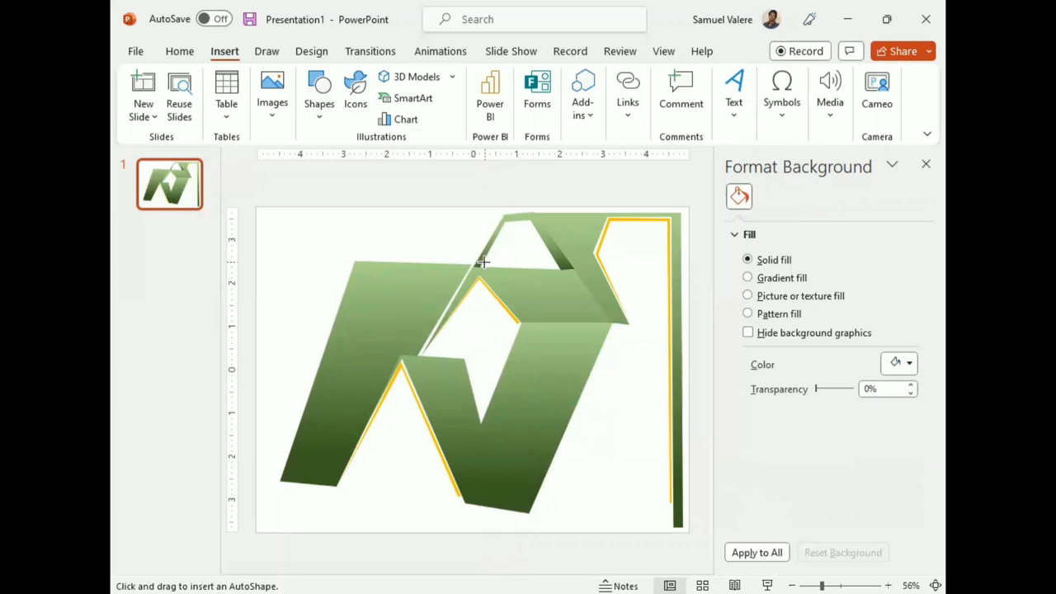
left_click_drag(474, 266, 504, 223)
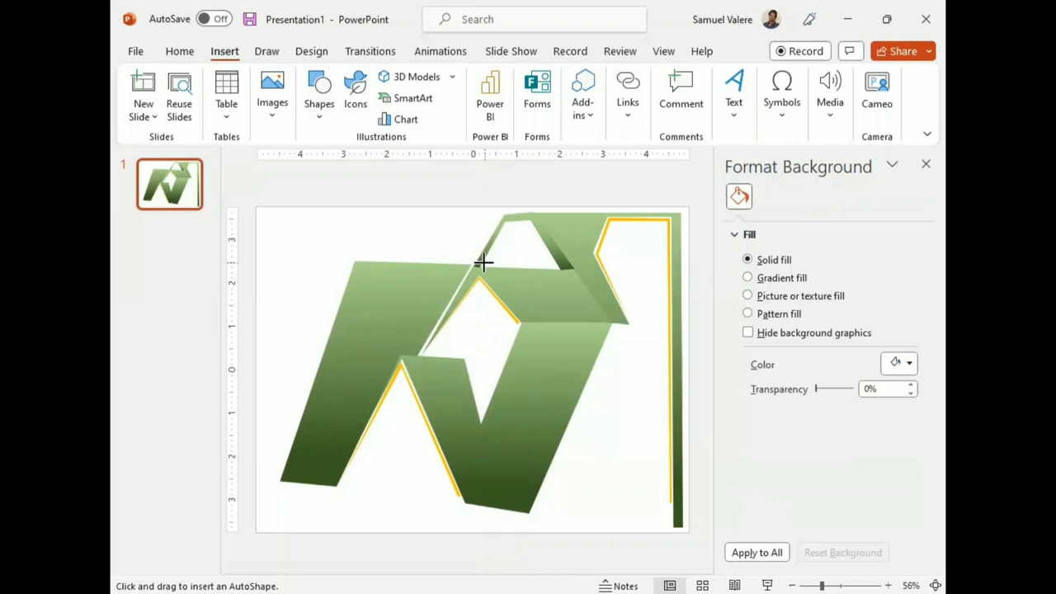
left_click(504, 221)
left_click(529, 221)
left_click(507, 226)
double_click(479, 267)
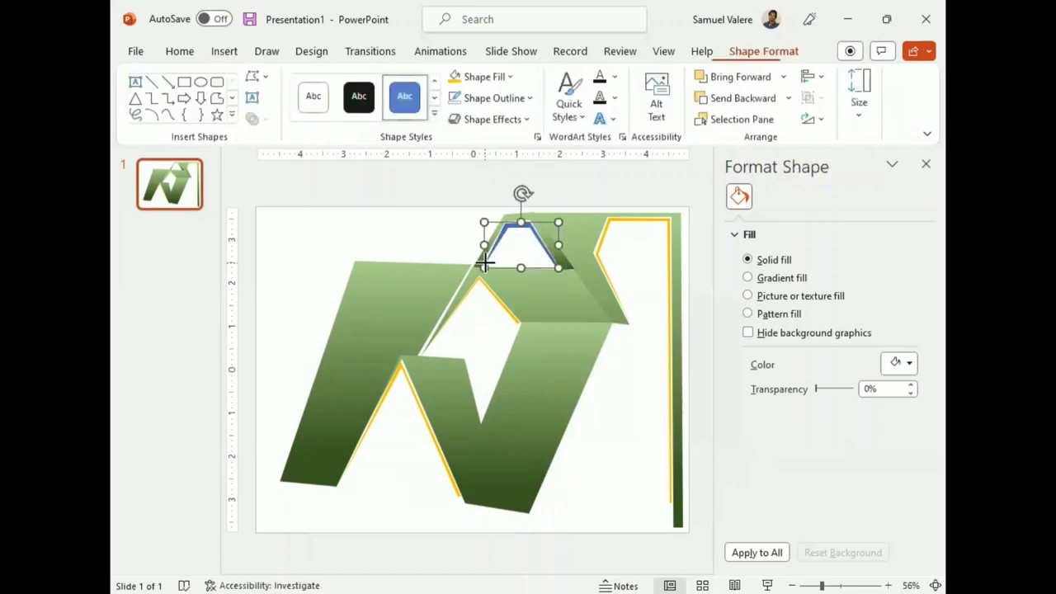
left_click(456, 77)
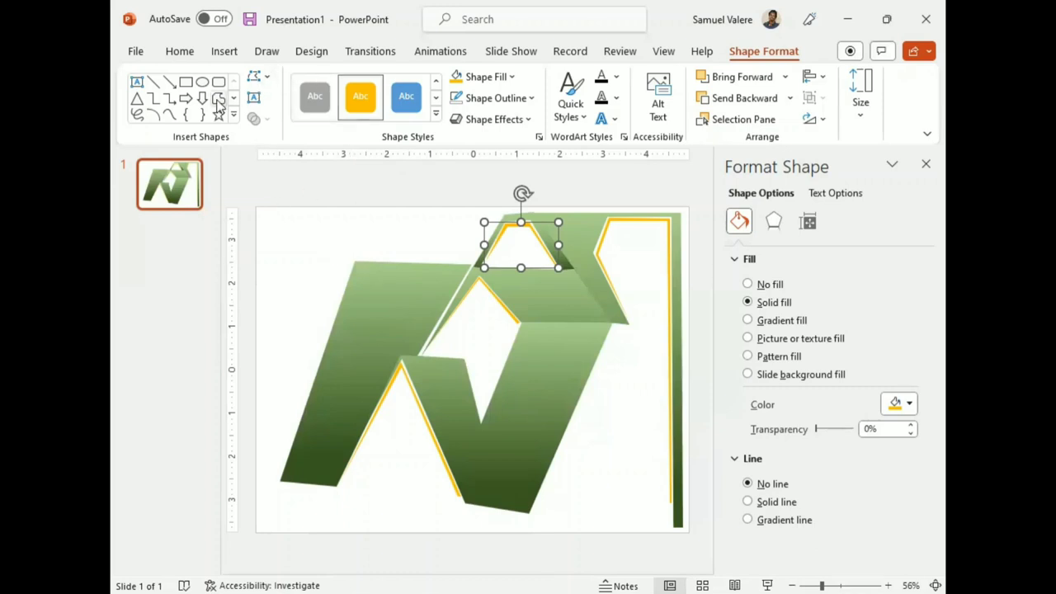
left_click(219, 100)
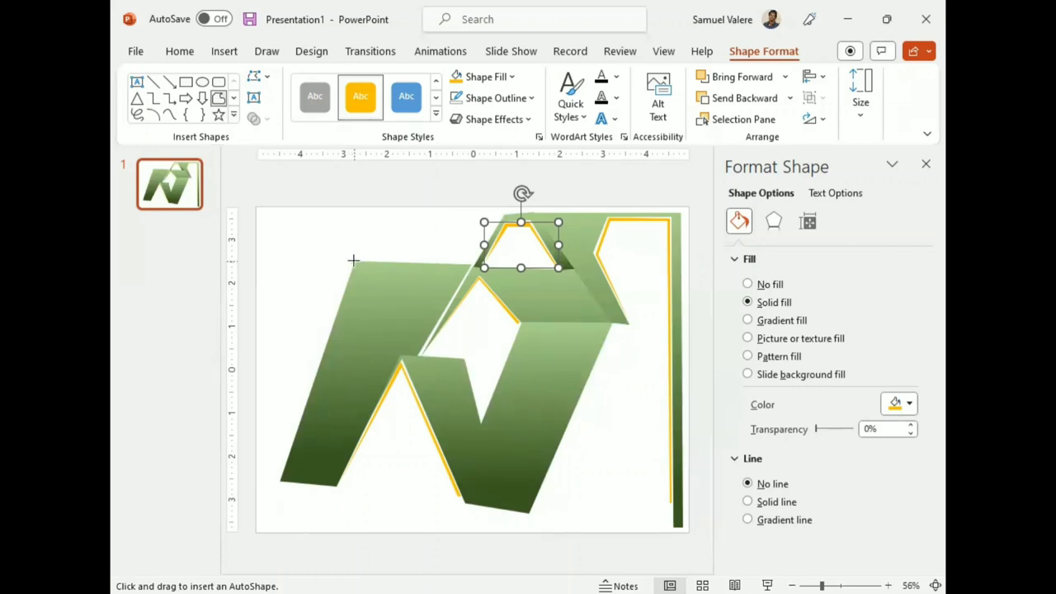
Step: Draw a triangular freeform flap from the left piece's top corner up to the logo's peak
left_click(353, 261)
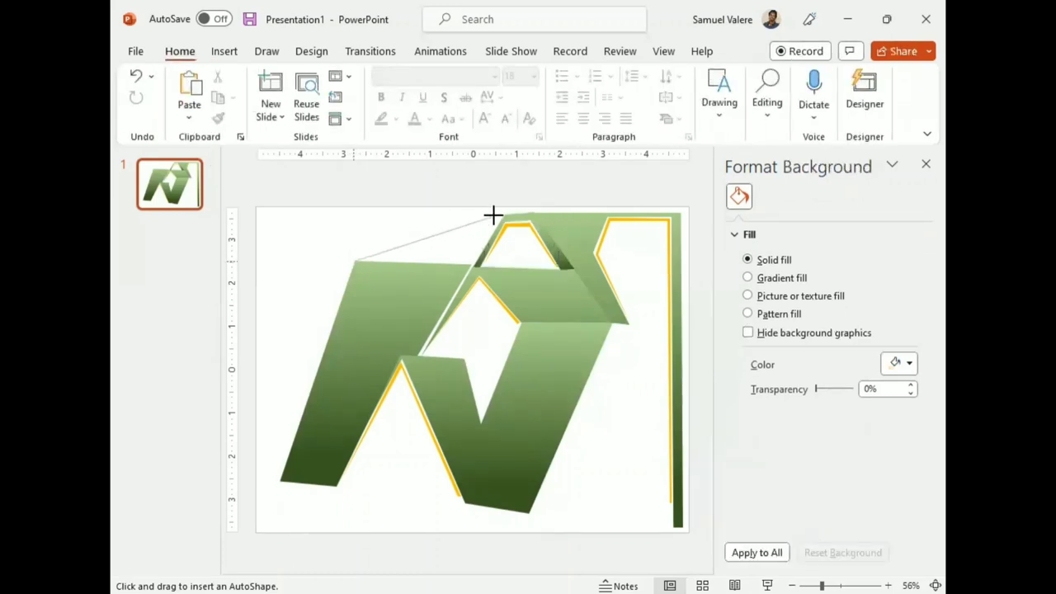
left_click(503, 215)
left_click(355, 261)
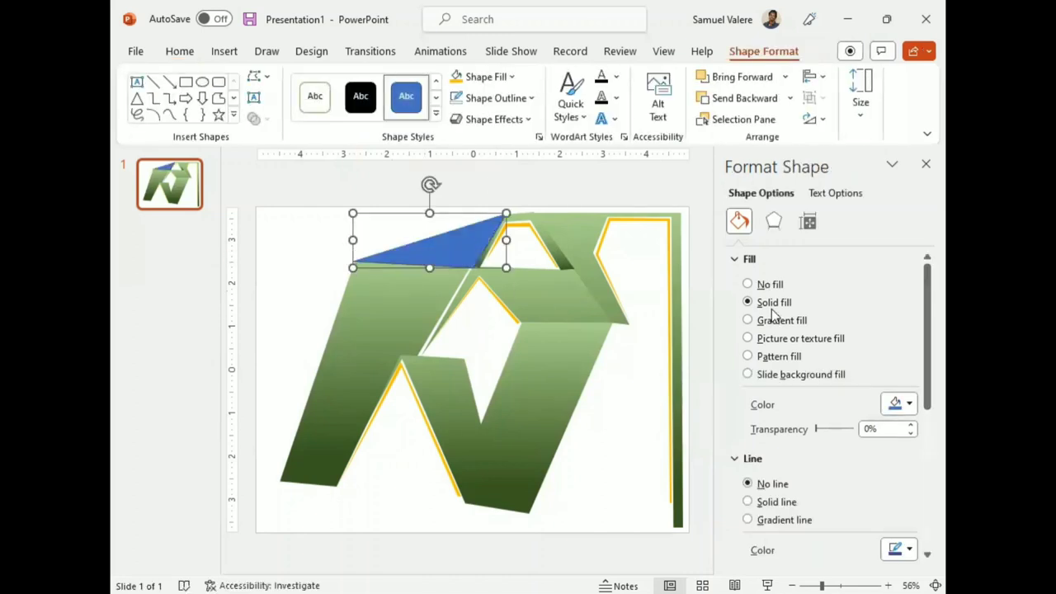
Step: Give the flap a green gradient with a more transparent dark end, slightly raising the top flap's transparency too
left_click(776, 322)
scroll(778, 462, "down", 2)
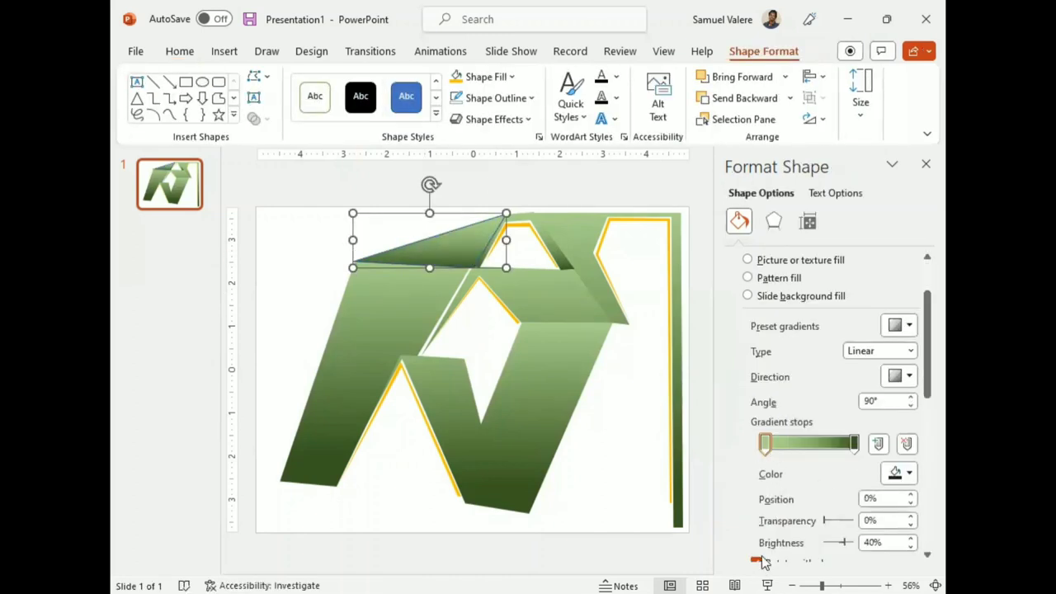
scroll(776, 483, "down", 3)
scroll(768, 471, "up", 1)
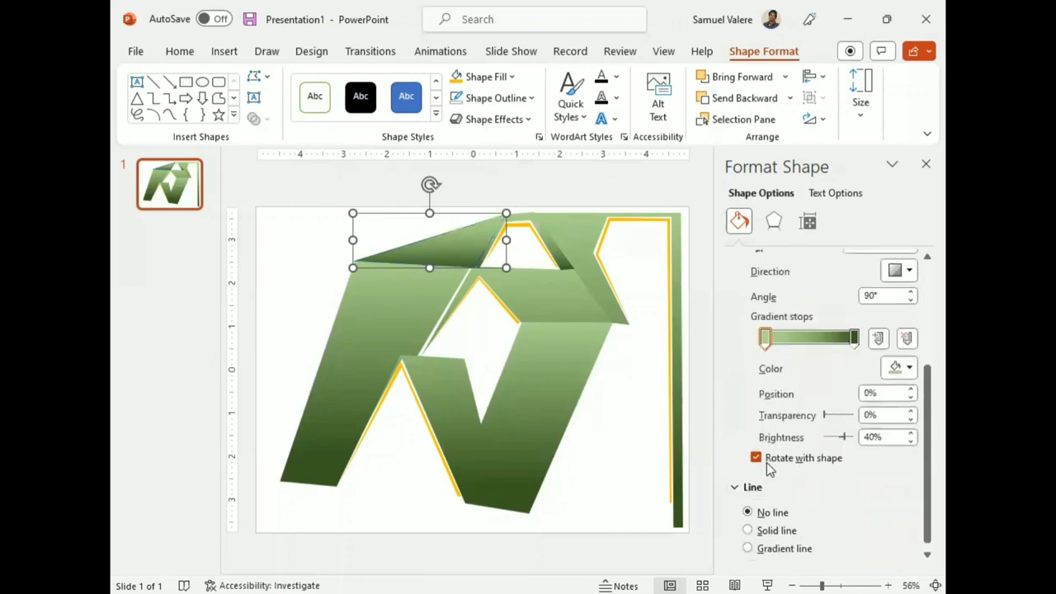
left_click(855, 340)
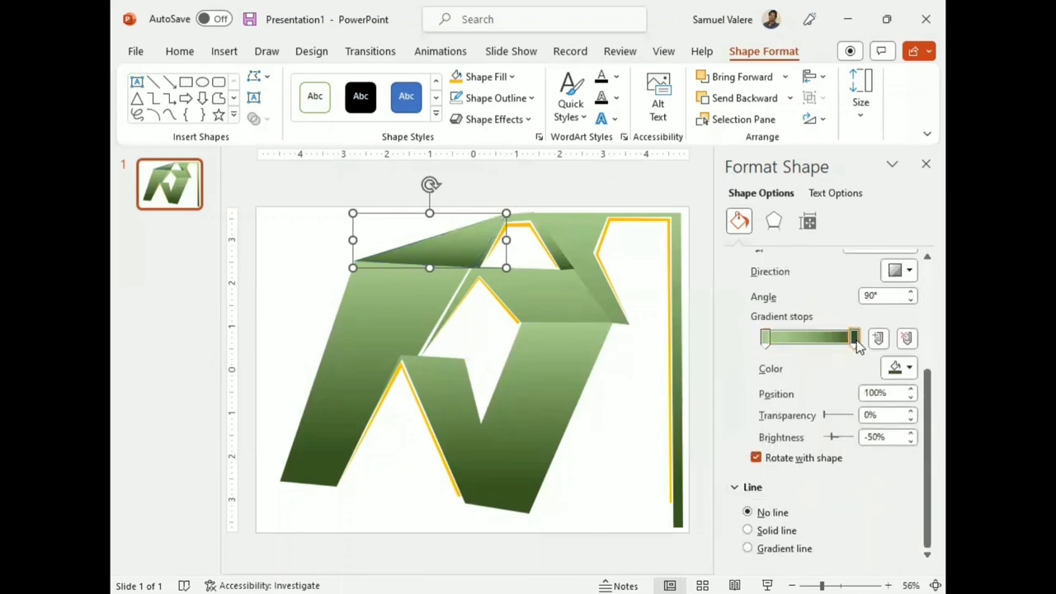
left_click(837, 417)
left_click(912, 410)
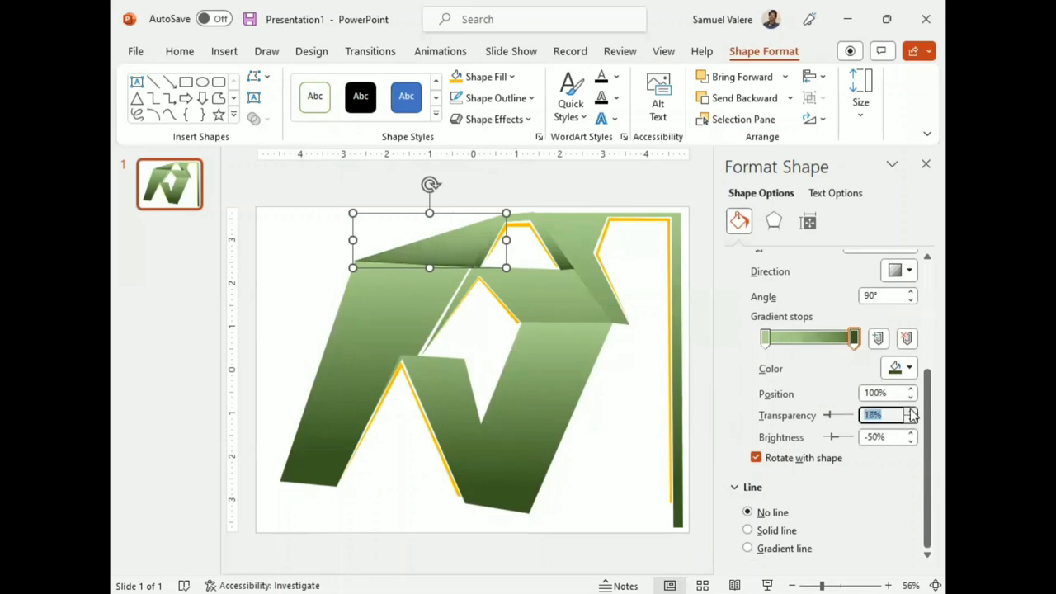
left_click(912, 411)
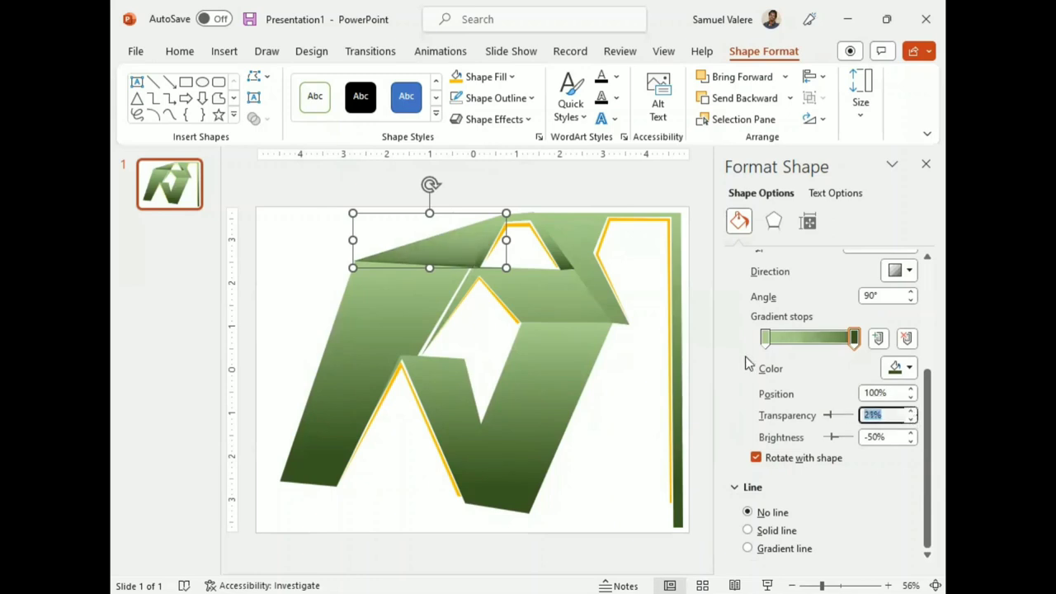
left_click(560, 261)
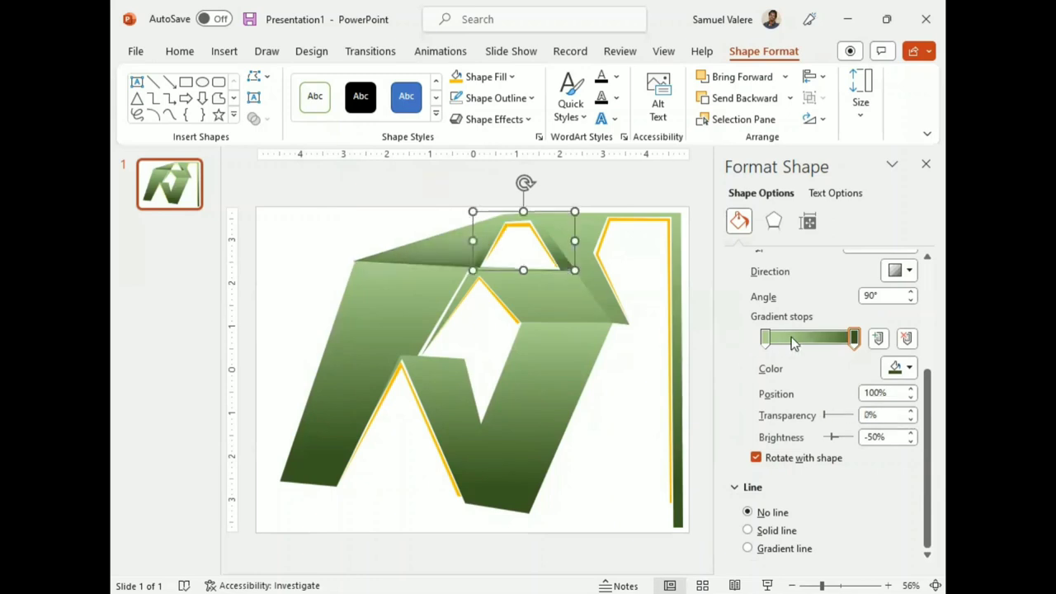
left_click(912, 411)
left_click(911, 411)
Step: Nudge the upper-left flap up and back down to check its alignment
left_click(637, 405)
left_click(420, 257)
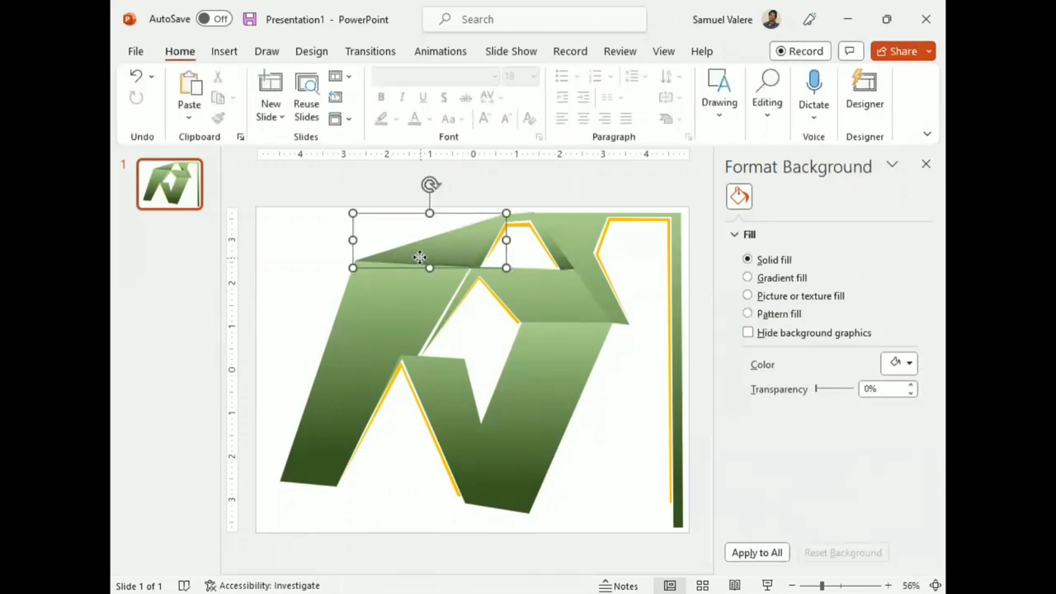
key("Up")
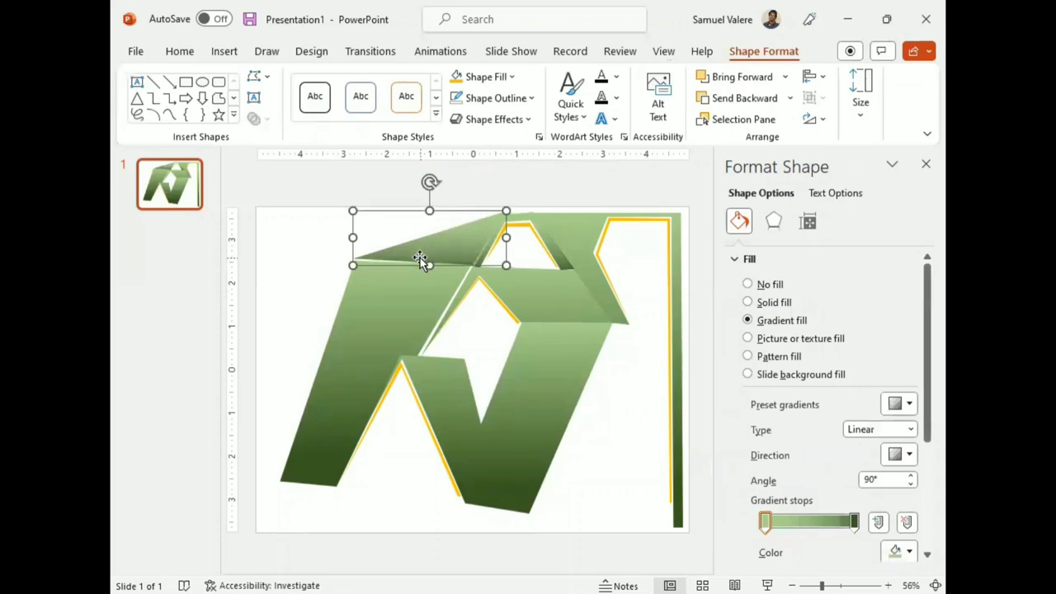
key("Down")
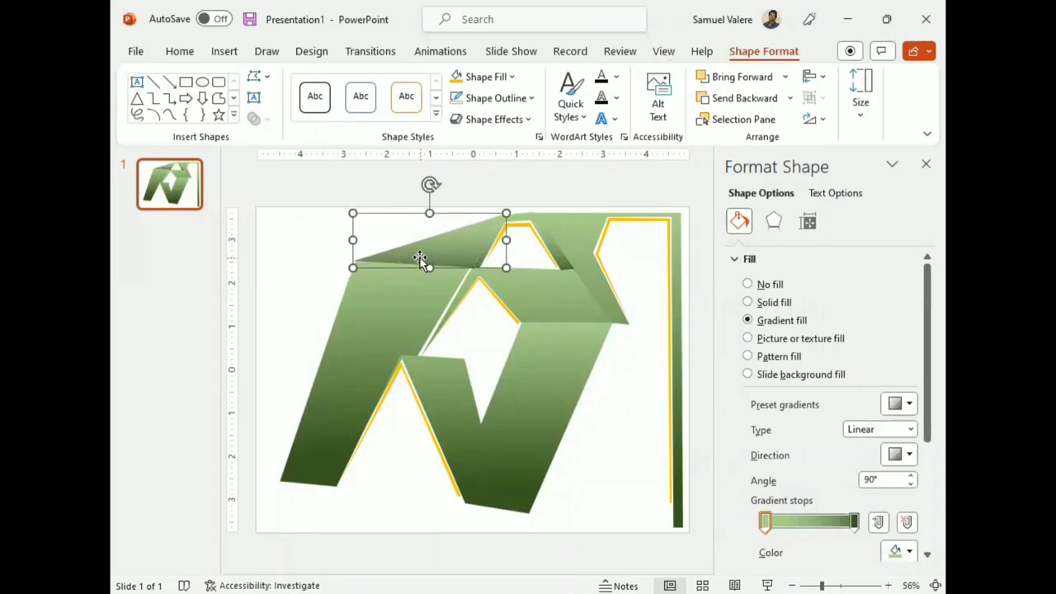
left_click(609, 455)
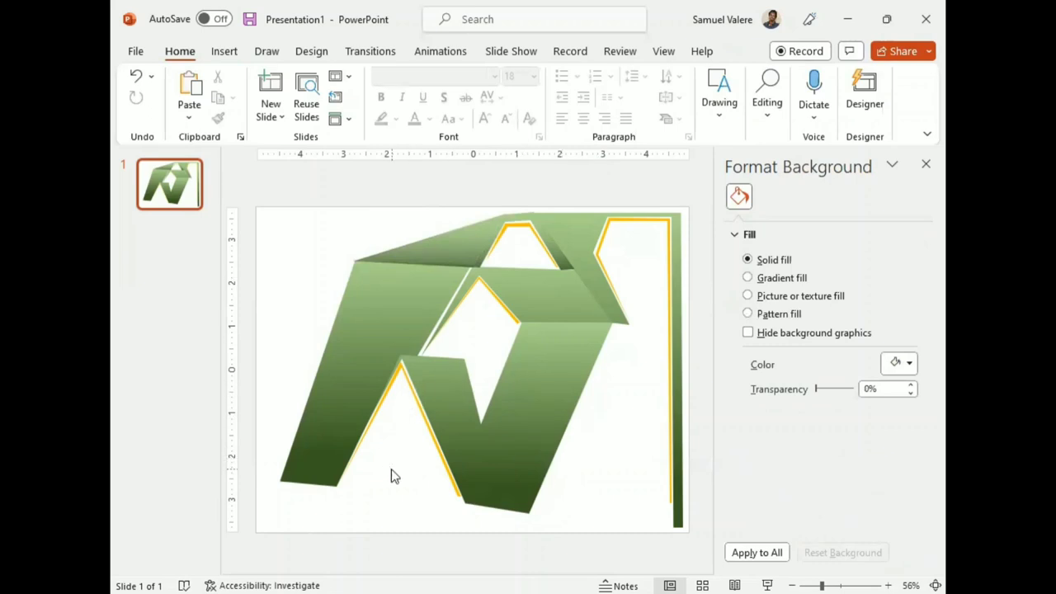
left_click(506, 415)
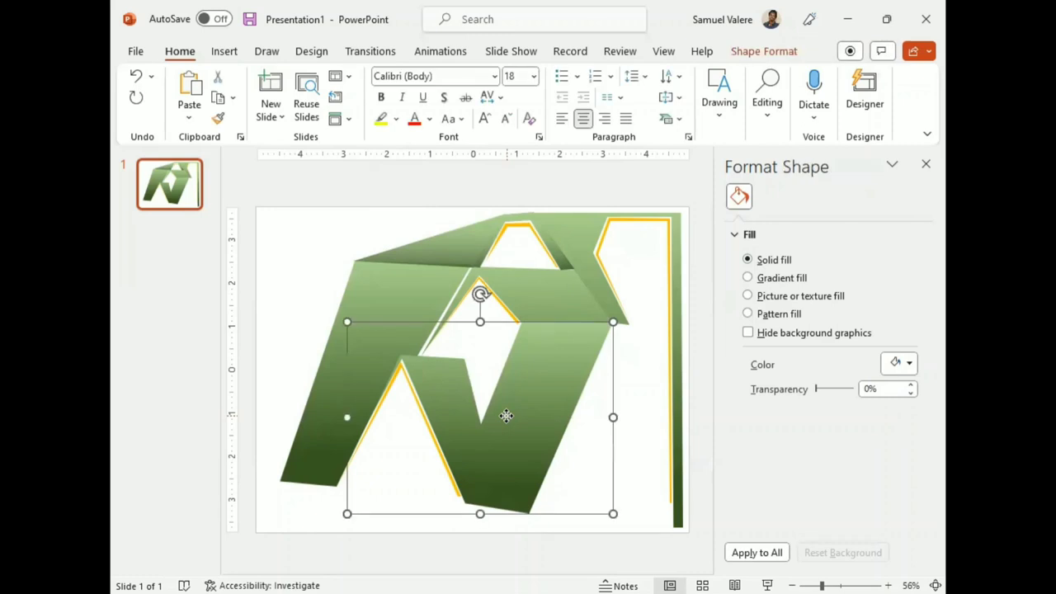
Step: Select all nine freeform logo pieces in the Selection Pane
left_click(767, 51)
left_click(734, 119)
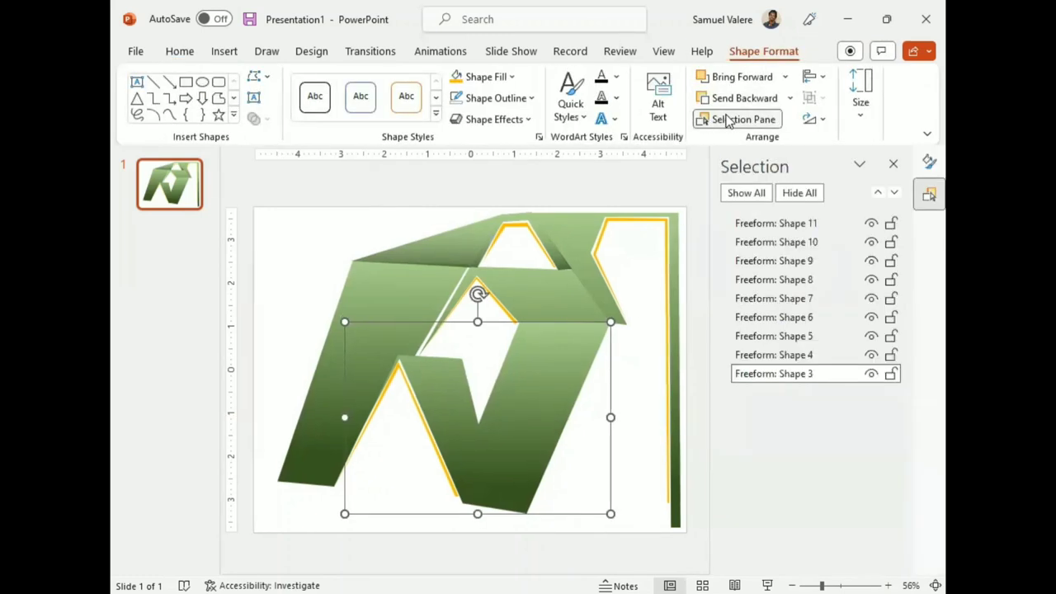
left_click(759, 225, "ctrl")
left_click(759, 242, "ctrl")
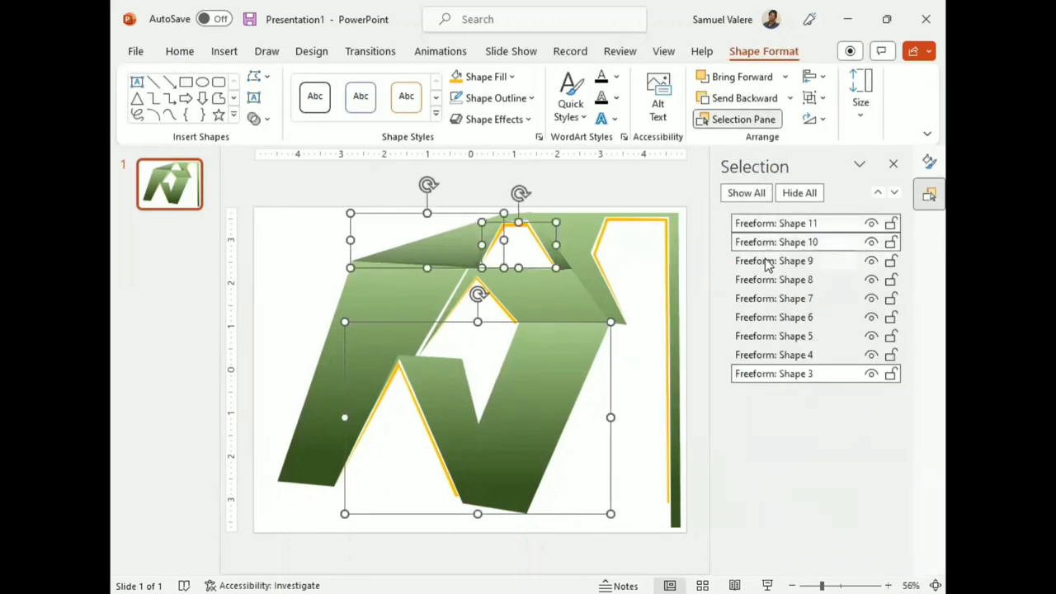
left_click(765, 261, "ctrl")
left_click(765, 280, "ctrl")
left_click(760, 299, "ctrl")
left_click(758, 318, "ctrl")
left_click(756, 336, "ctrl")
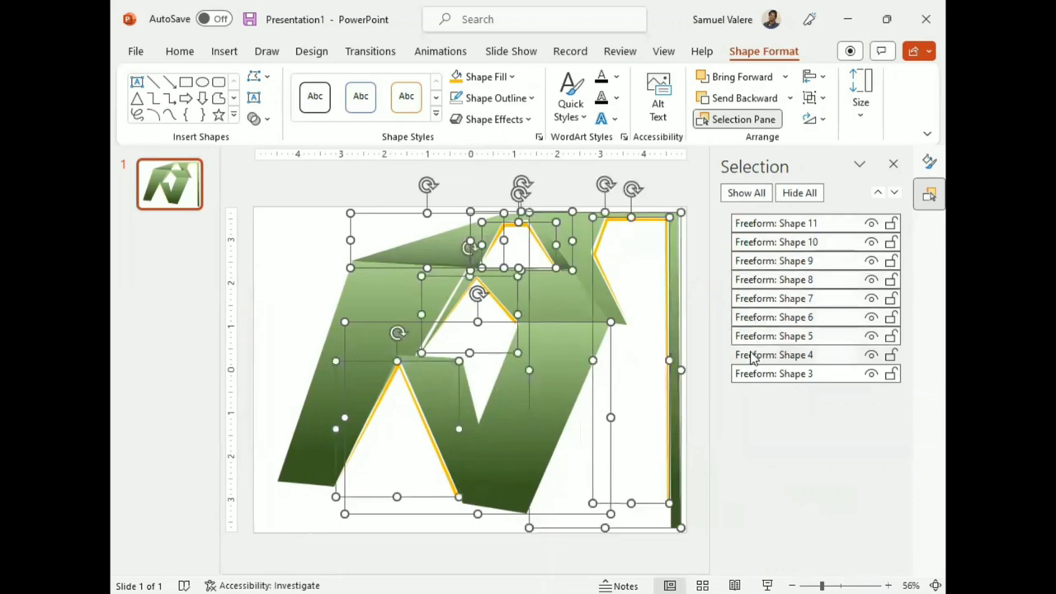
left_click(755, 355, "ctrl")
left_click(755, 374, "ctrl")
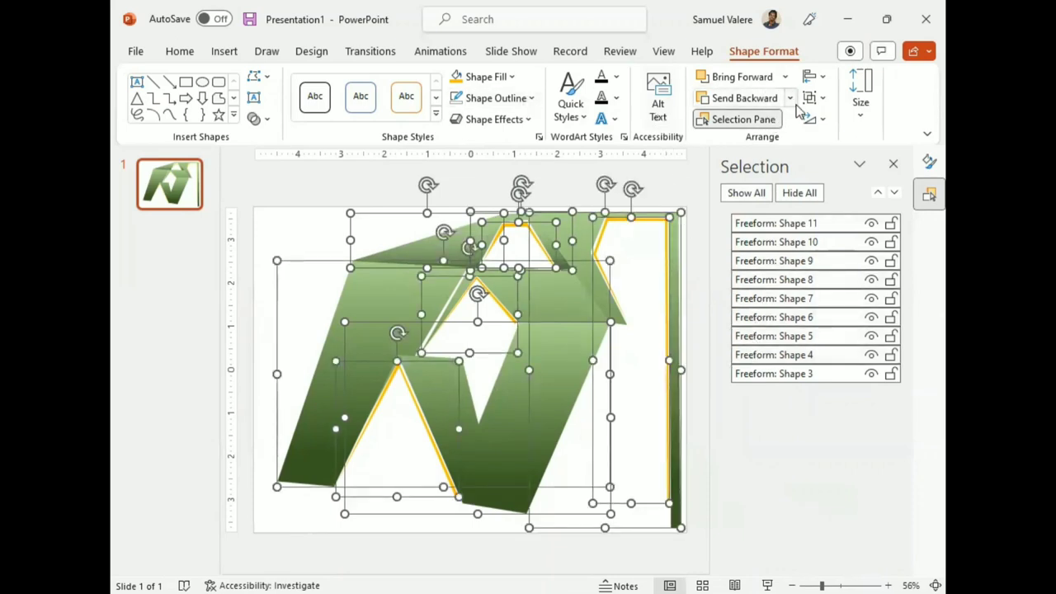
Step: Group the selected pieces and nudge the group two steps left
left_click(821, 98)
left_click(846, 118)
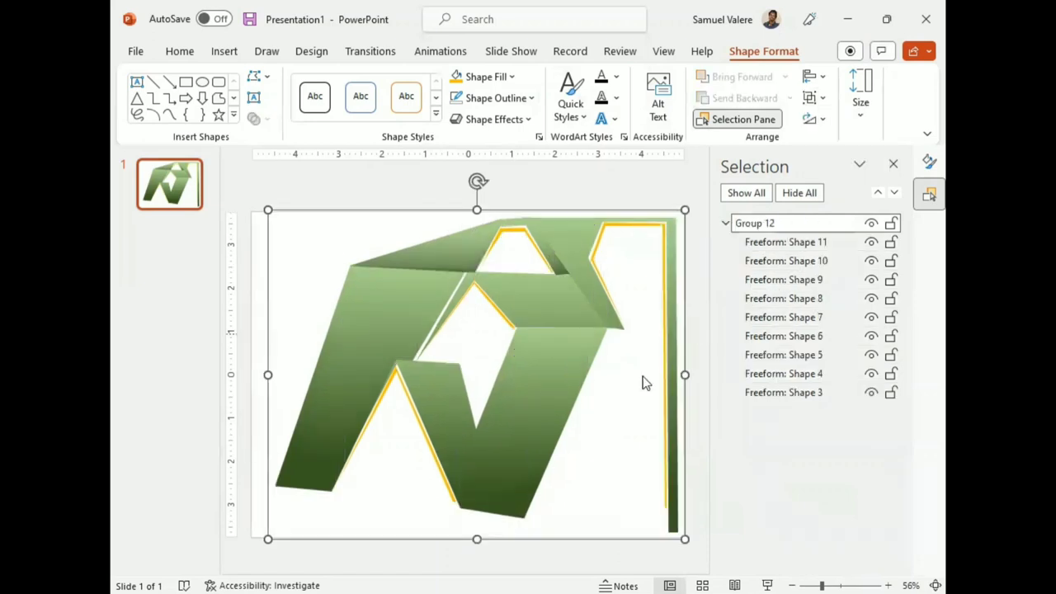
key("Left")
key("Left")
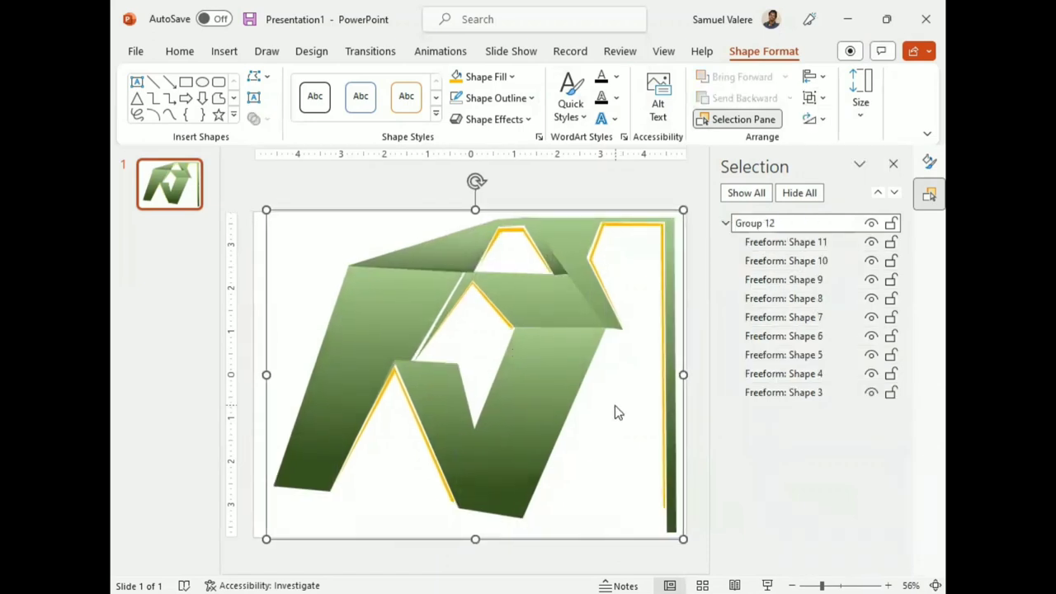
key("Left")
key("Left")
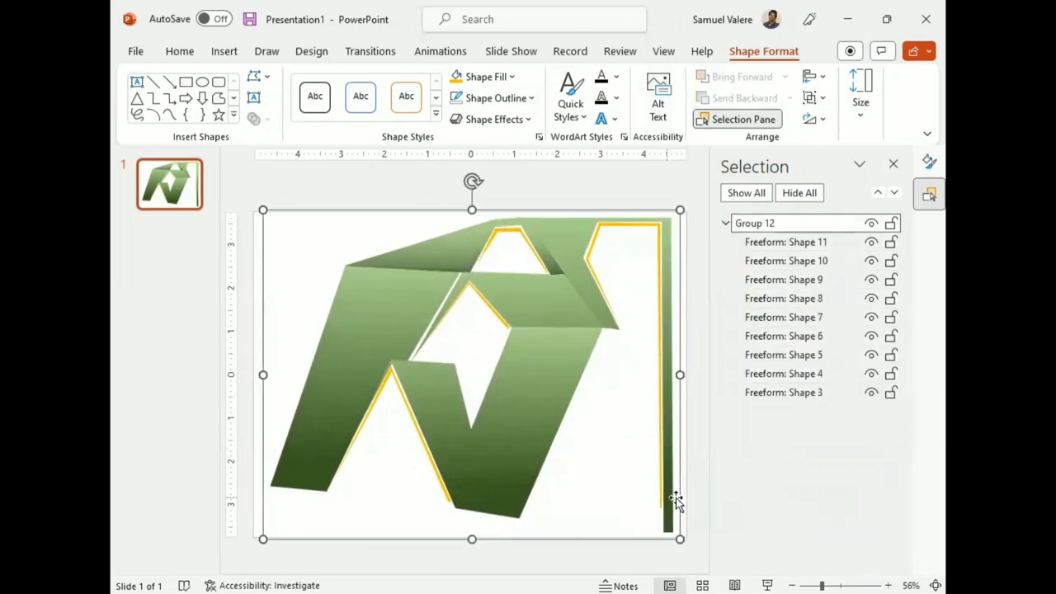
left_click(893, 164)
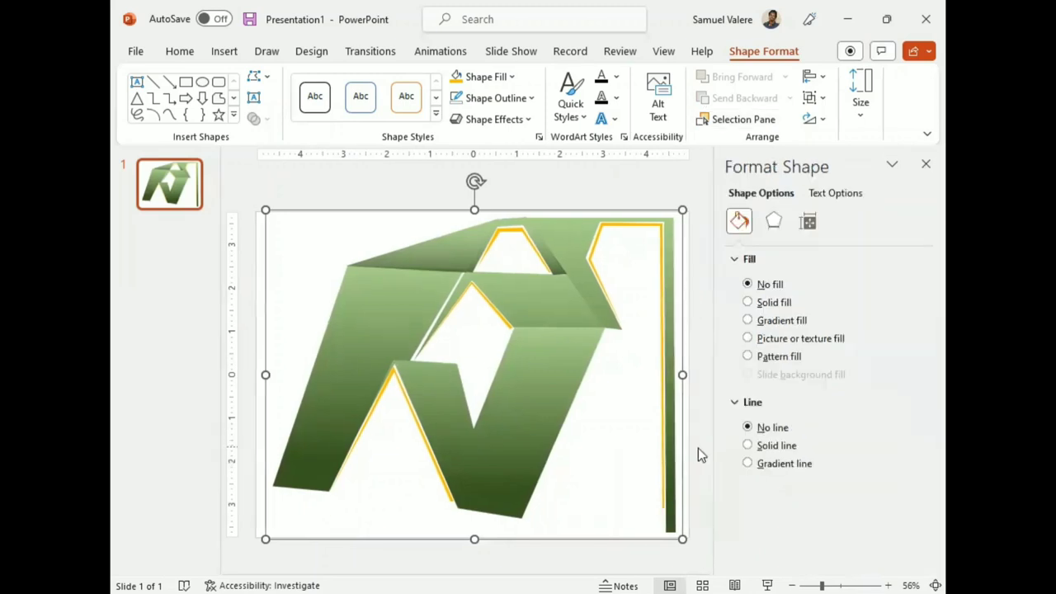
Step: Draw a slide-sized rectangle, fill it black, and send it backward behind the logo
left_click(925, 166)
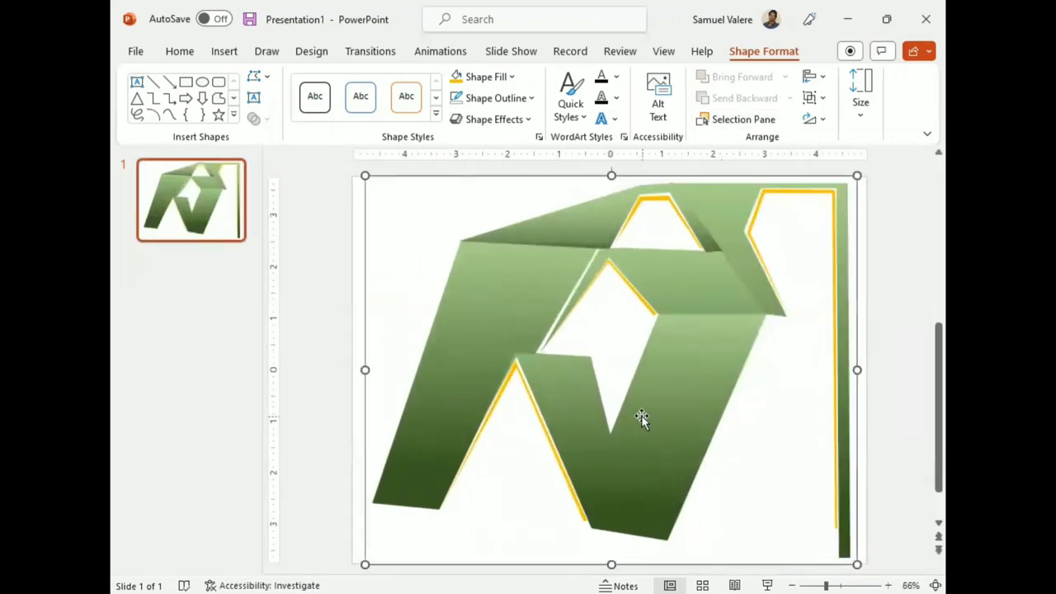
left_click(185, 82)
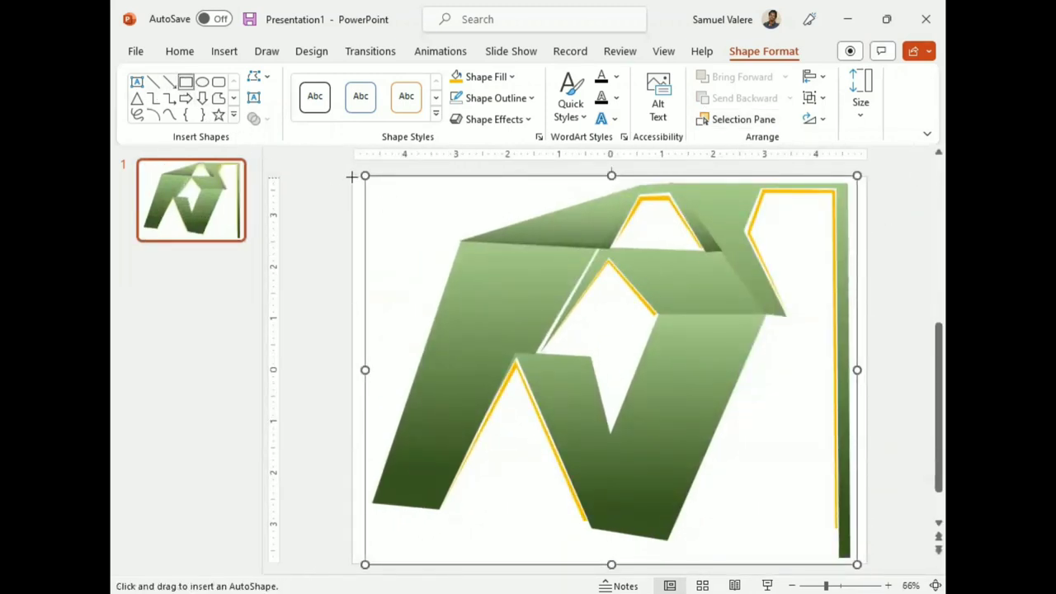
left_click(351, 177)
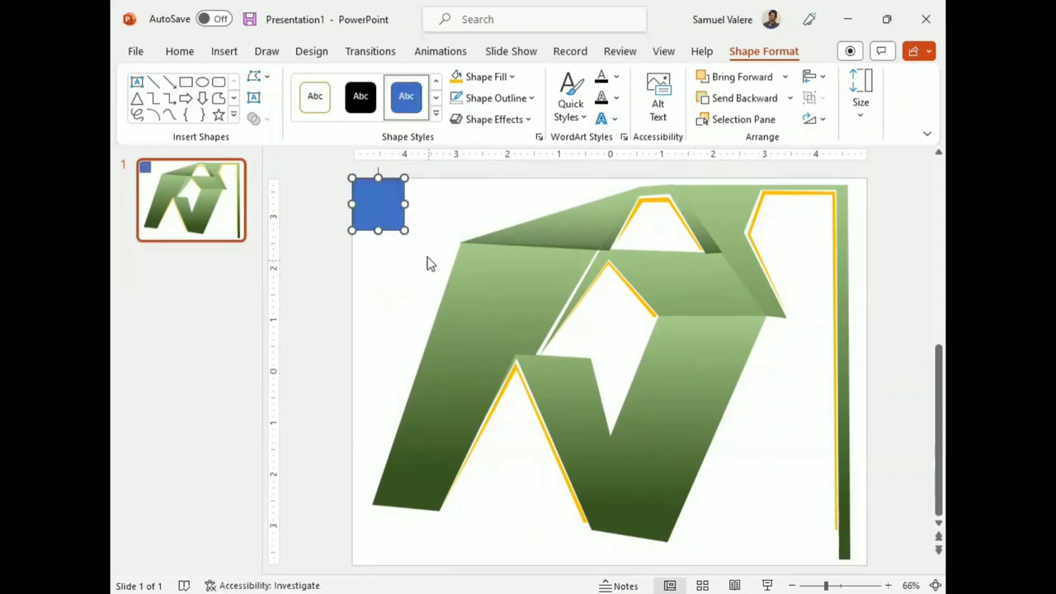
mouse_move(405, 230)
left_mouse_down()
mouse_move(821, 424)
mouse_move(867, 562)
left_mouse_up()
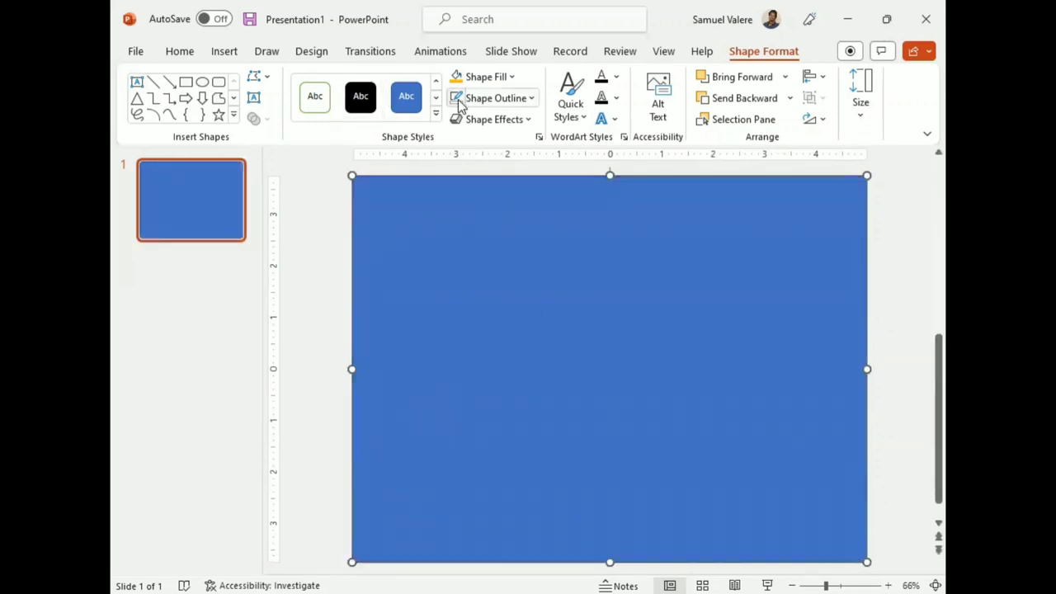
left_click(495, 76)
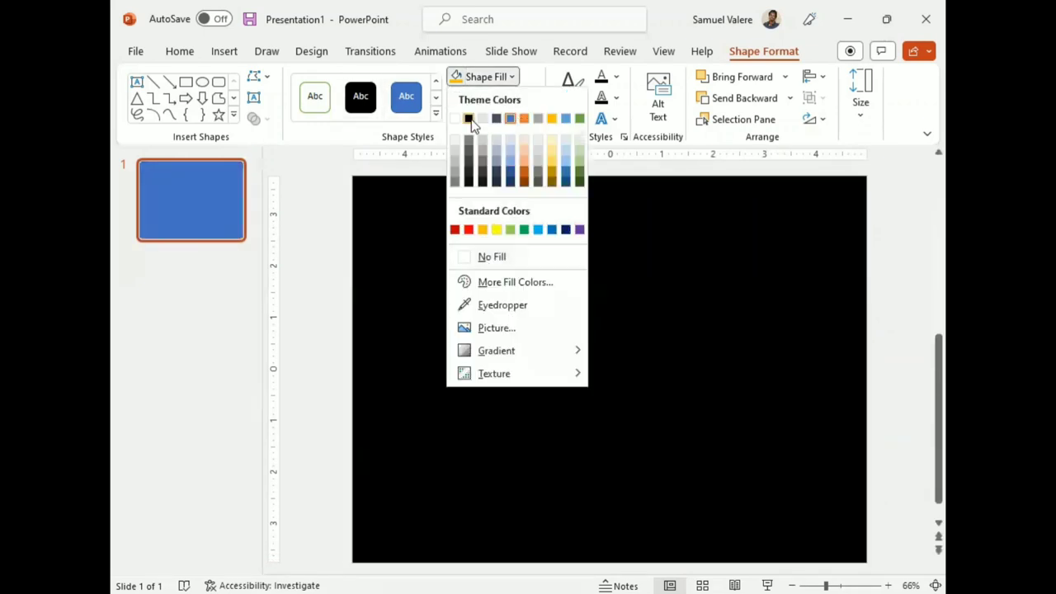
left_click(468, 119)
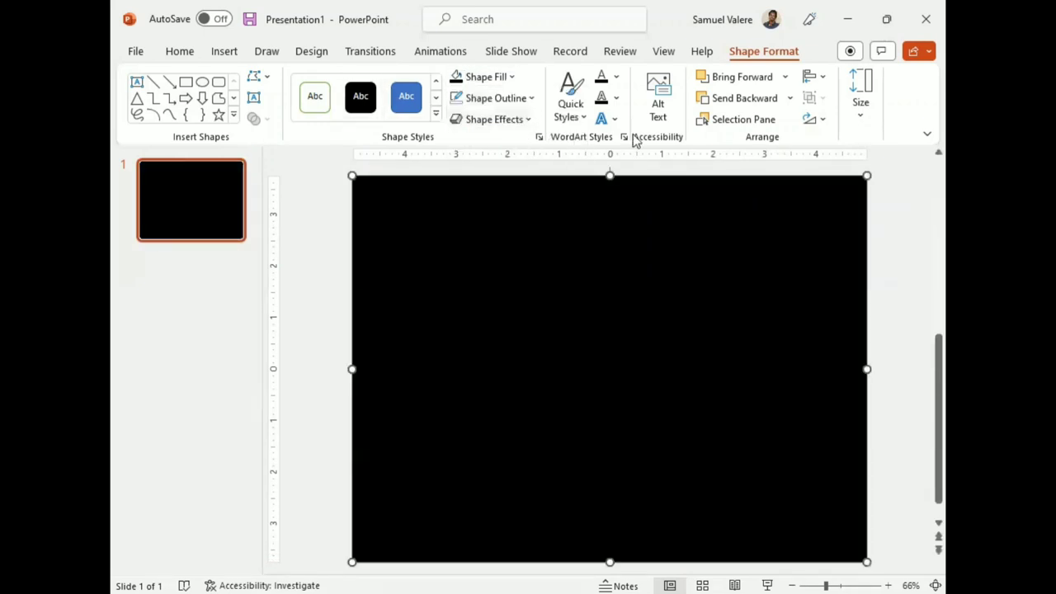
left_click(730, 104)
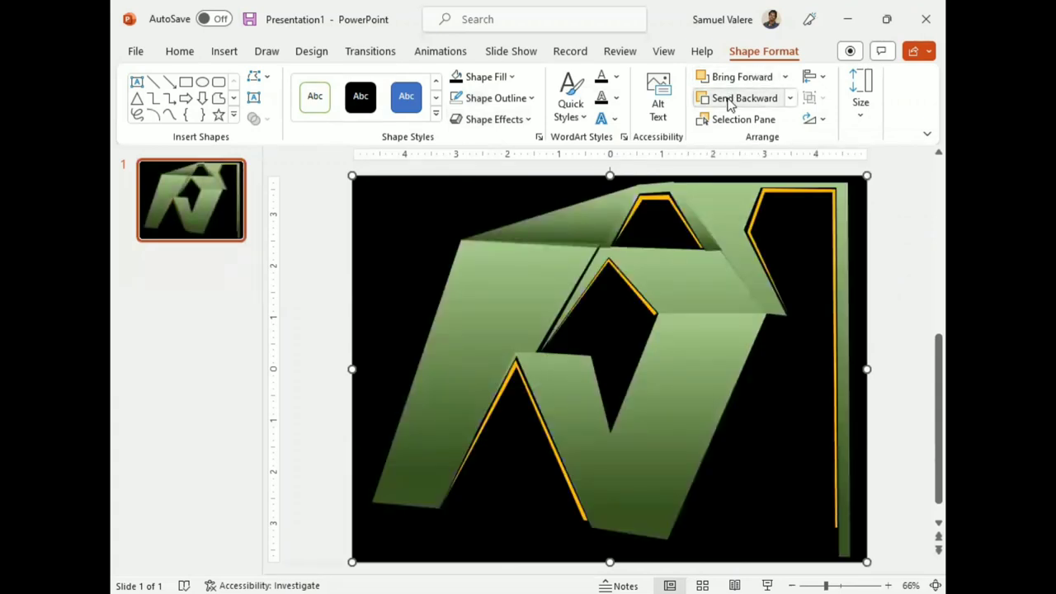
left_click(895, 300)
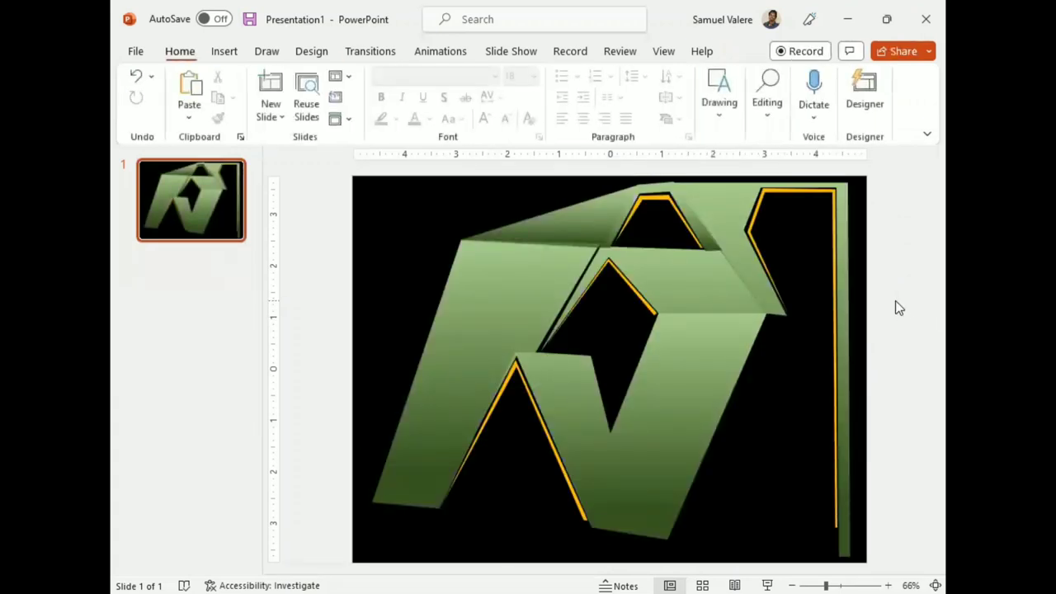
left_click(643, 450)
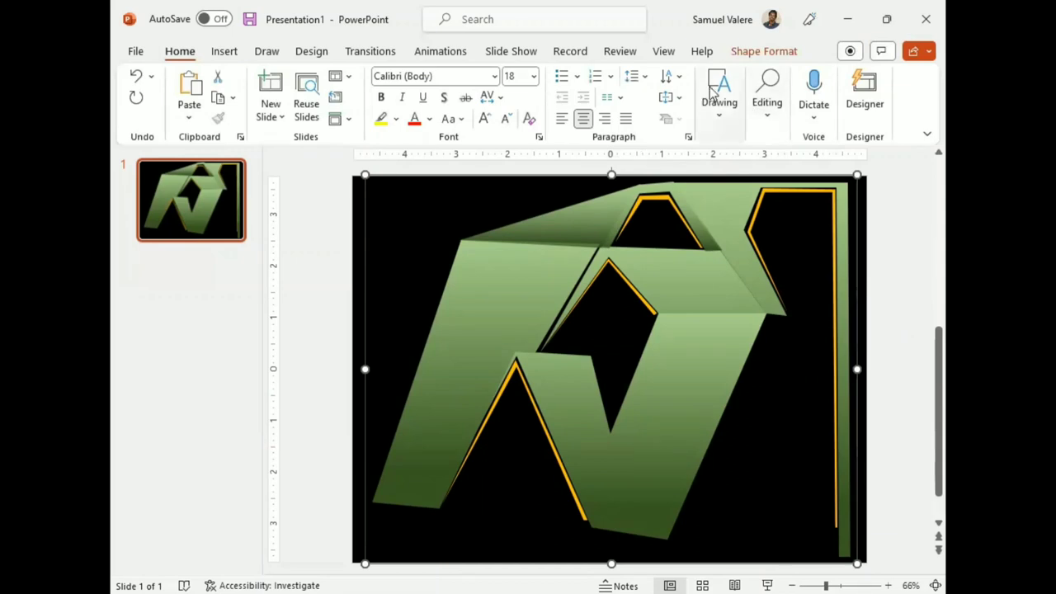
Step: Ungroup the logo into its separate pieces
left_click(757, 52)
left_click(815, 98)
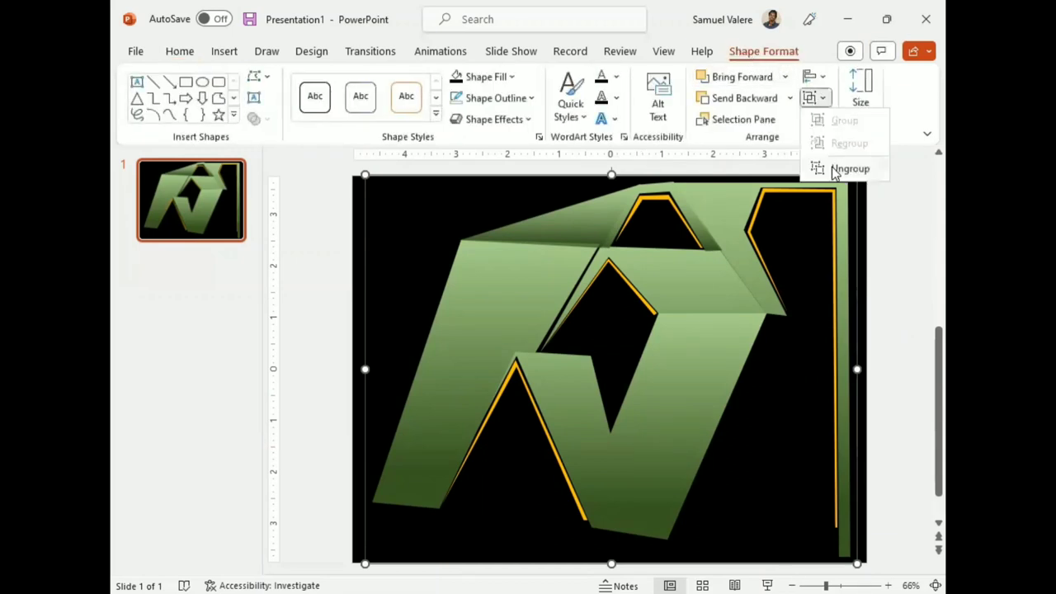
left_click(840, 167)
left_click(885, 312)
Step: Set both gradient stops of the lower V piece to light green
right_click(631, 455)
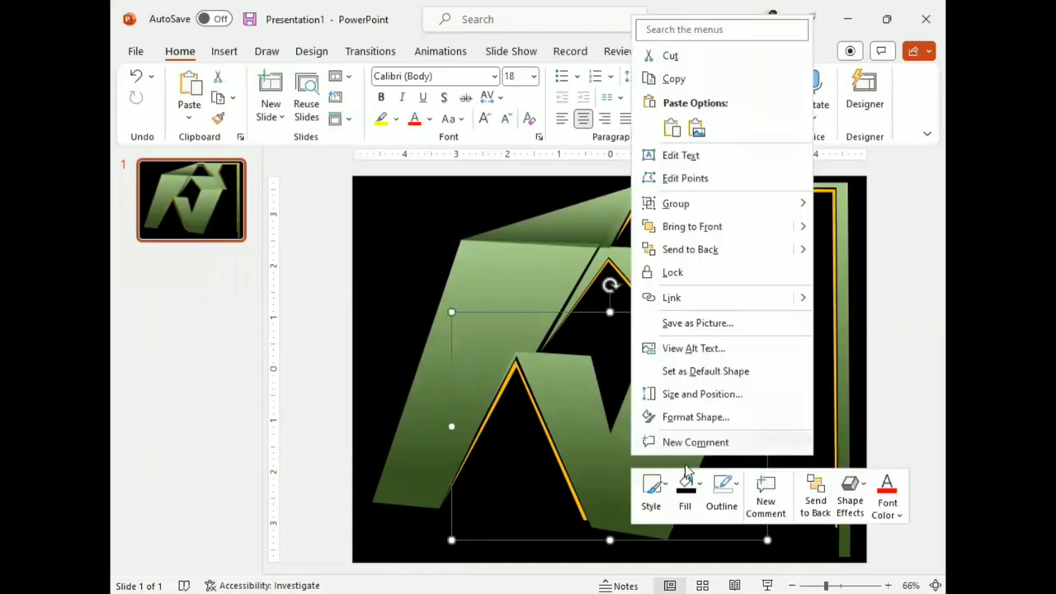
left_click(685, 416)
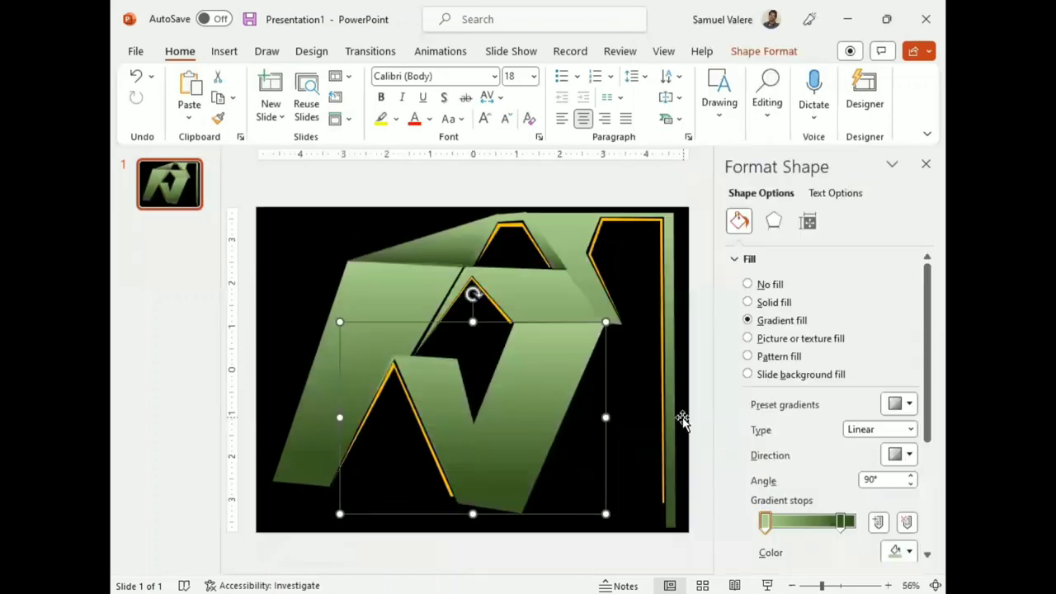
scroll(834, 462, "down", 4)
left_click(844, 365)
left_click(907, 394)
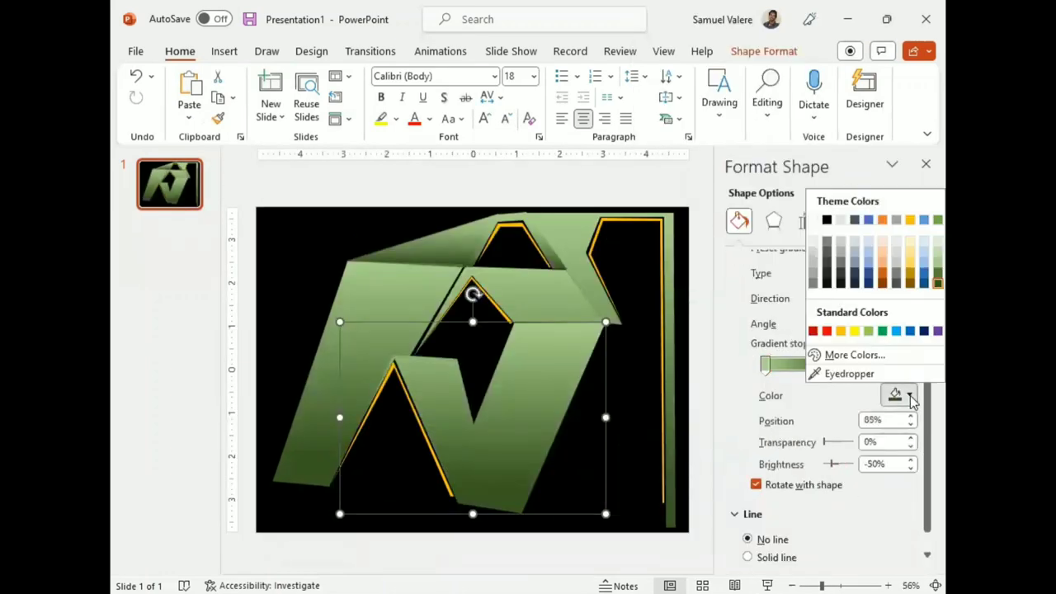
left_click(868, 331)
left_click(766, 365)
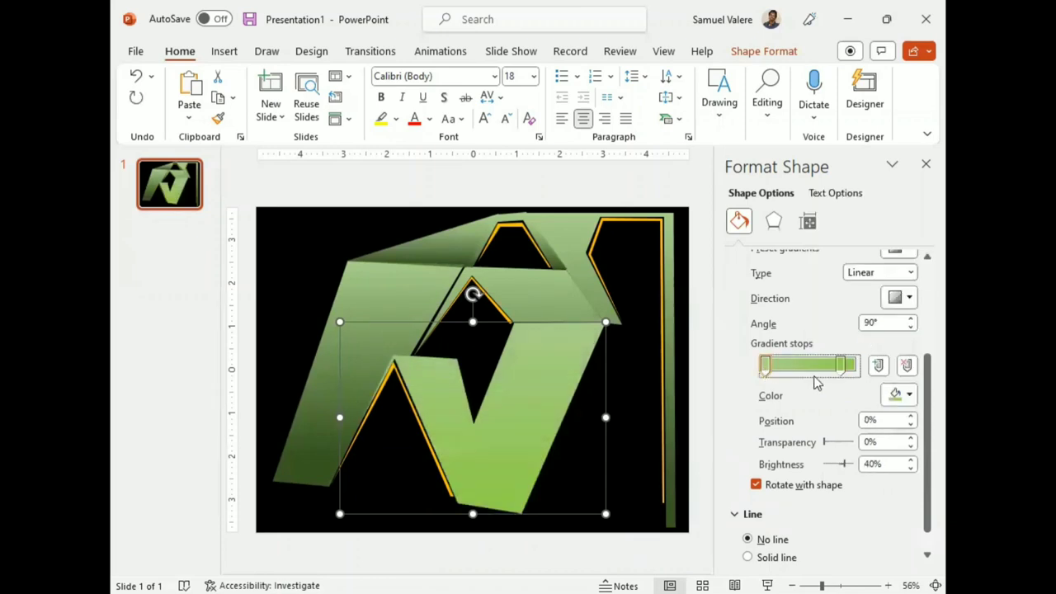
left_click(911, 396)
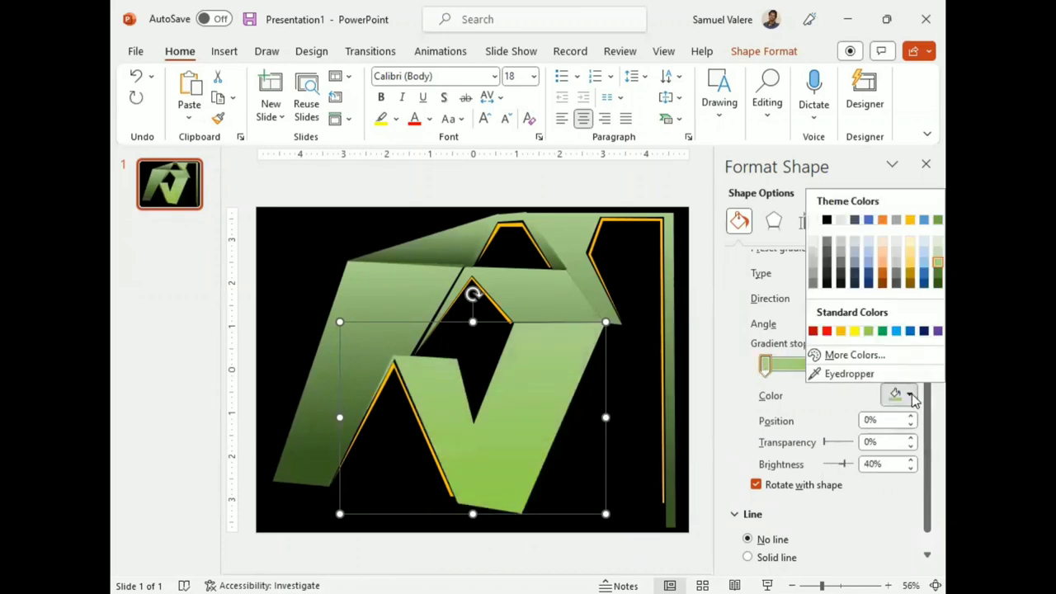
left_click(922, 221)
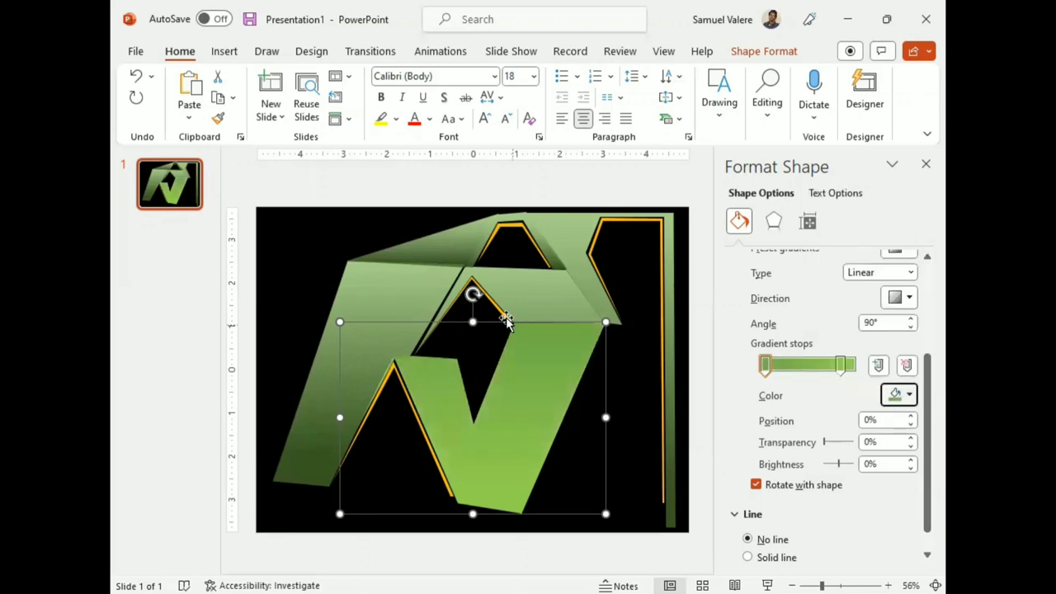
Step: Select the large back shape and inspect its gradient's 85% stop
left_click(516, 283)
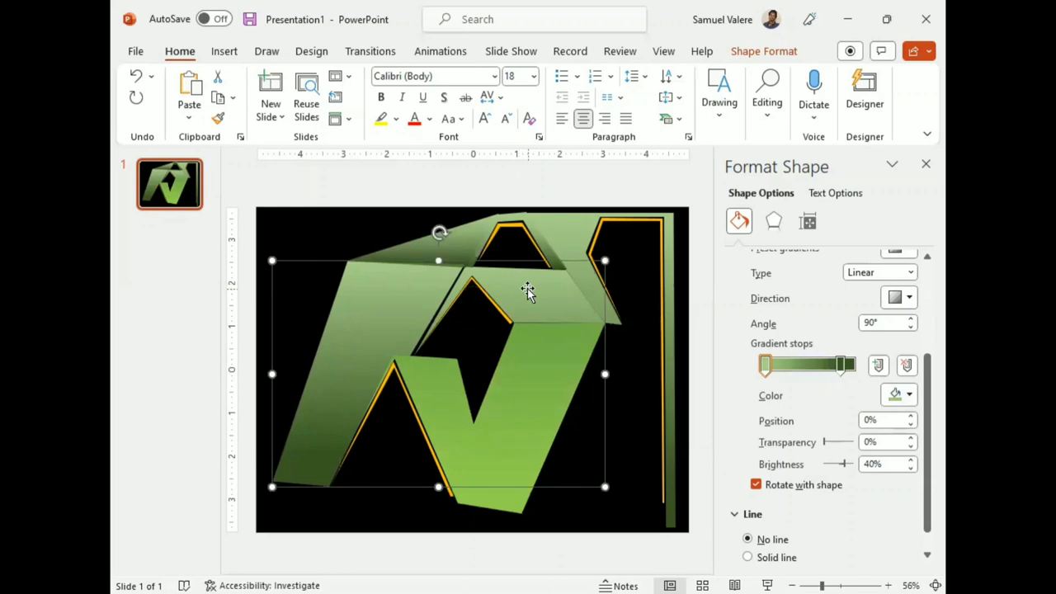
left_click(752, 53)
left_click(821, 97)
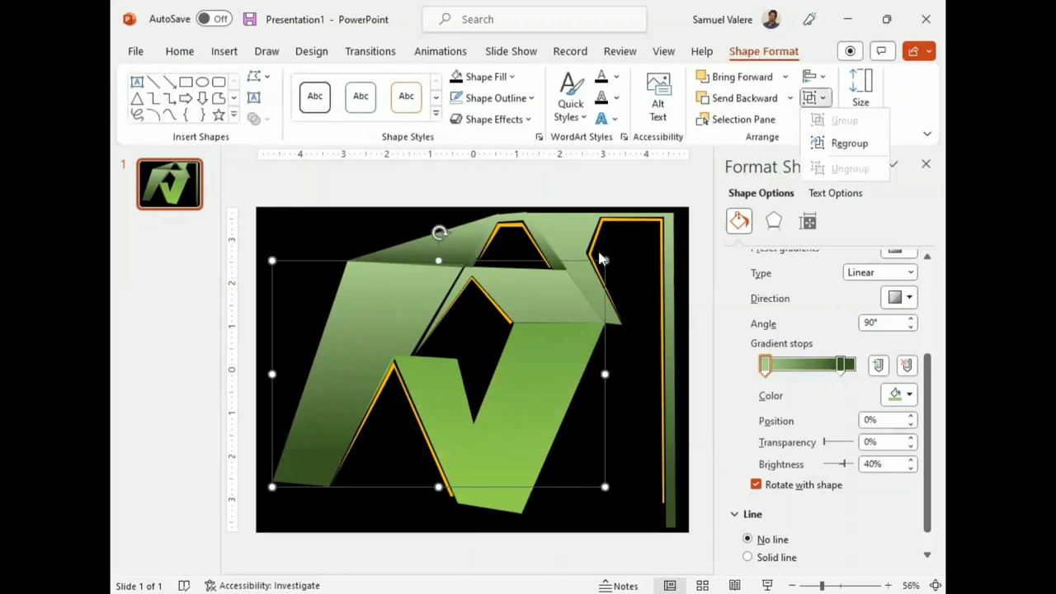
right_click(533, 294)
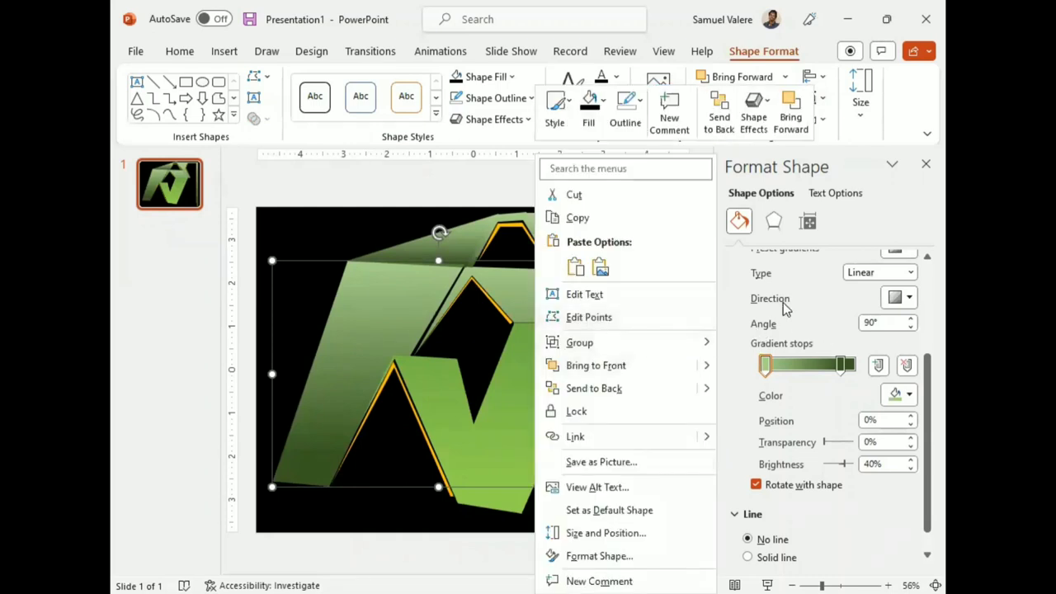
scroll(771, 326, "up", 3)
left_click(772, 325)
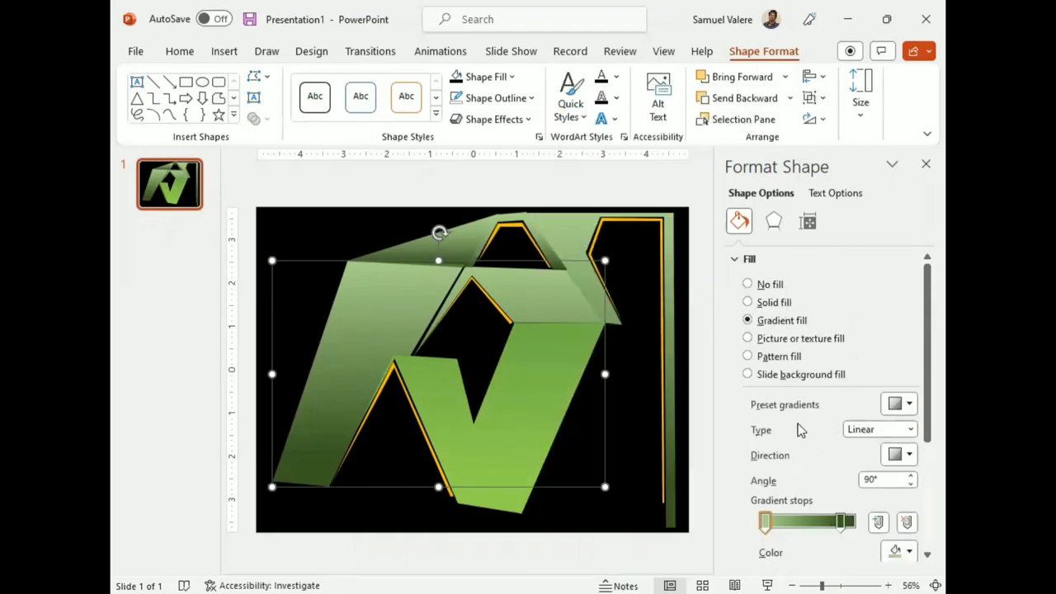
scroll(797, 429, "down", 2)
left_click(840, 444)
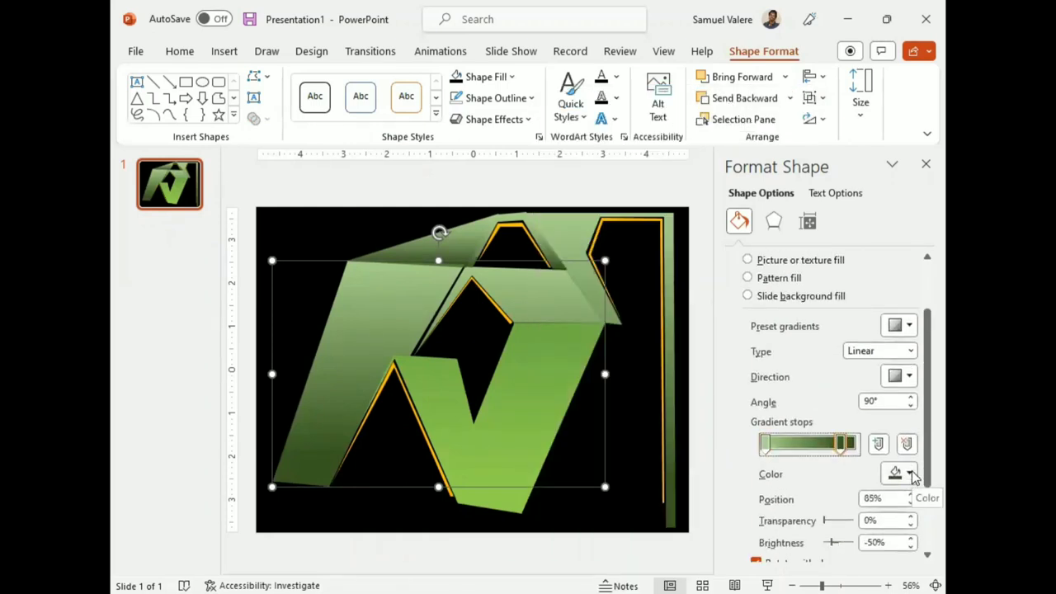
left_click(537, 415)
Step: Reopen the Format Shape settings with the large back shape selected
right_click(526, 283)
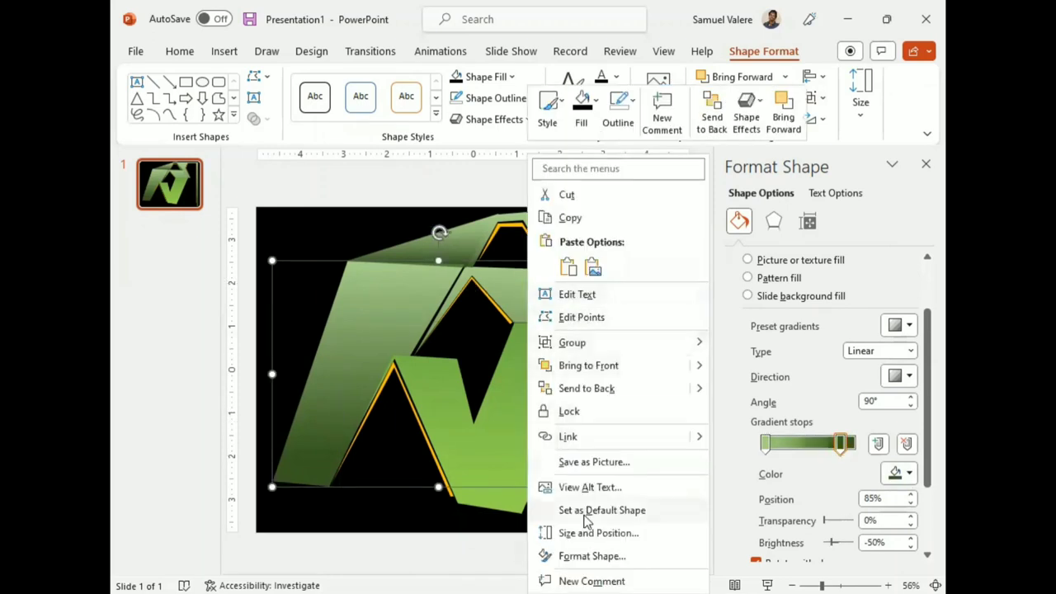
left_click(584, 557)
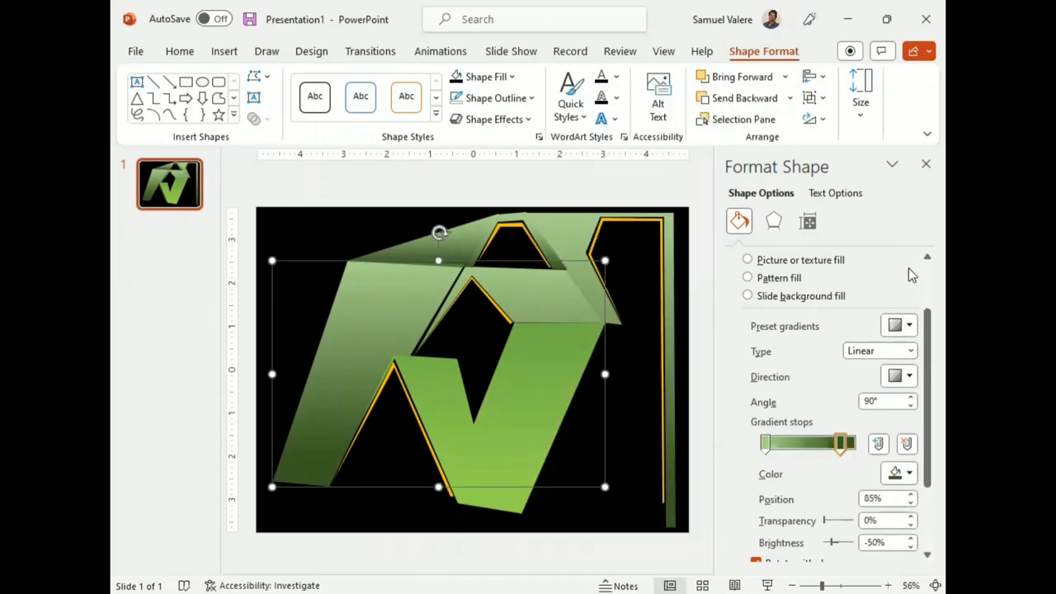
left_click(925, 165)
left_click(676, 278)
left_click(674, 276)
right_click(674, 276)
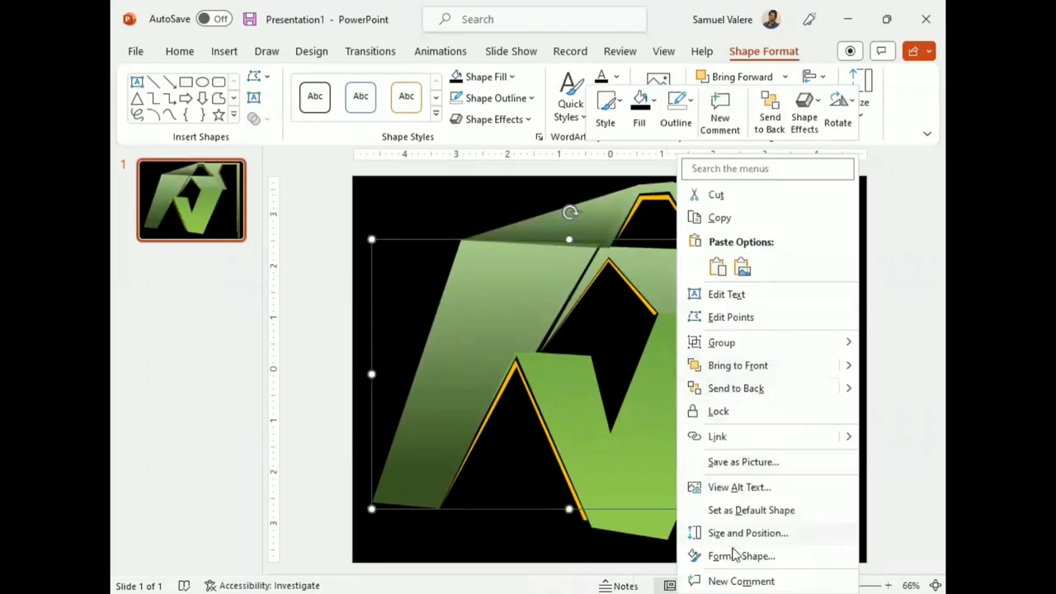
left_click(735, 557)
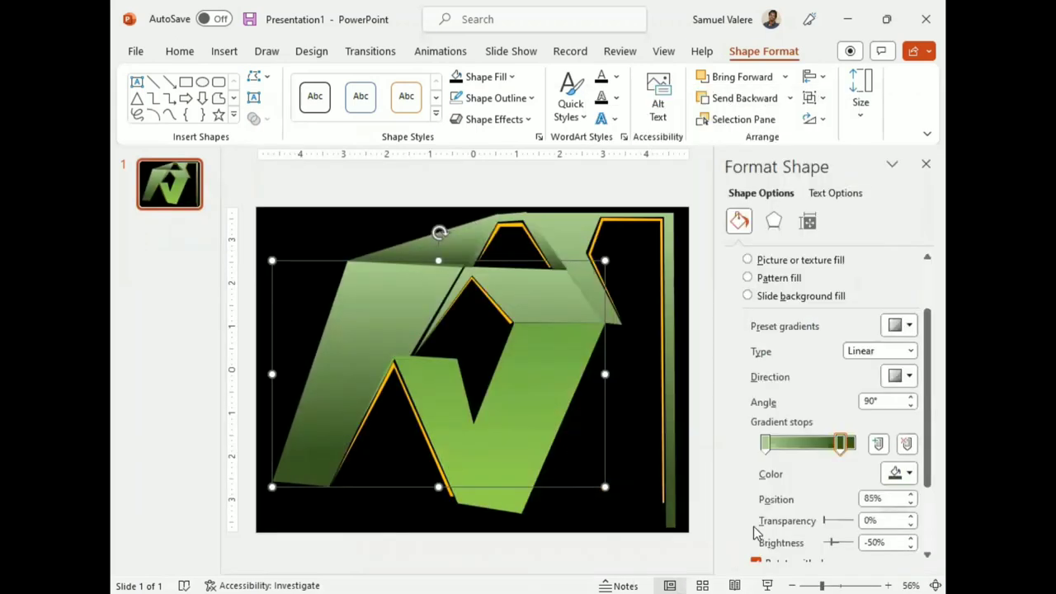
left_click(541, 392)
left_click(547, 288)
Step: Make the back shape's 0% and 85% stops light green and move the stops to 44% and 100%
left_click(909, 473)
left_click(872, 411)
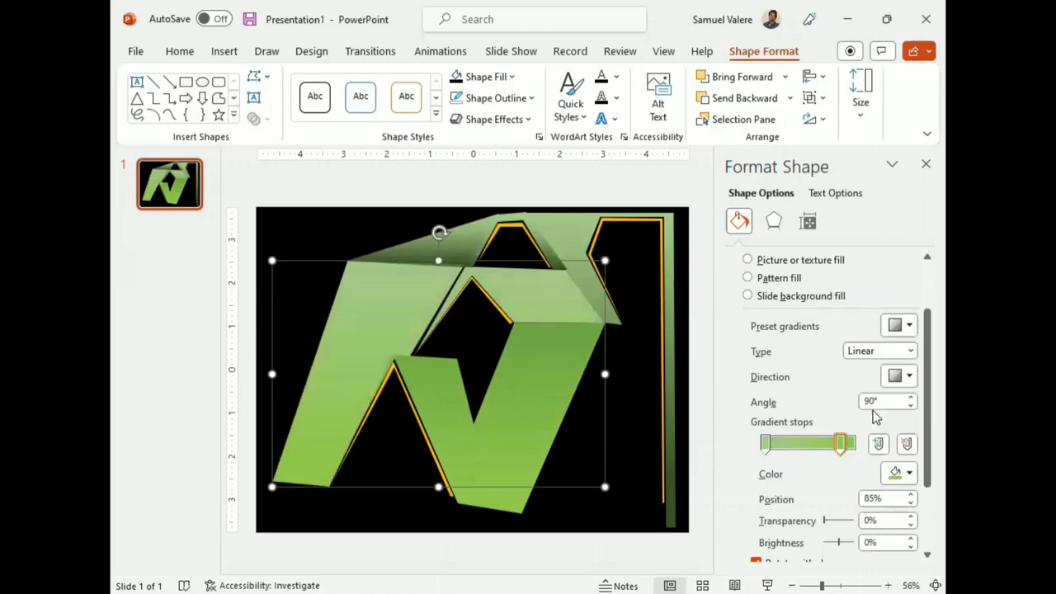
left_click(766, 444)
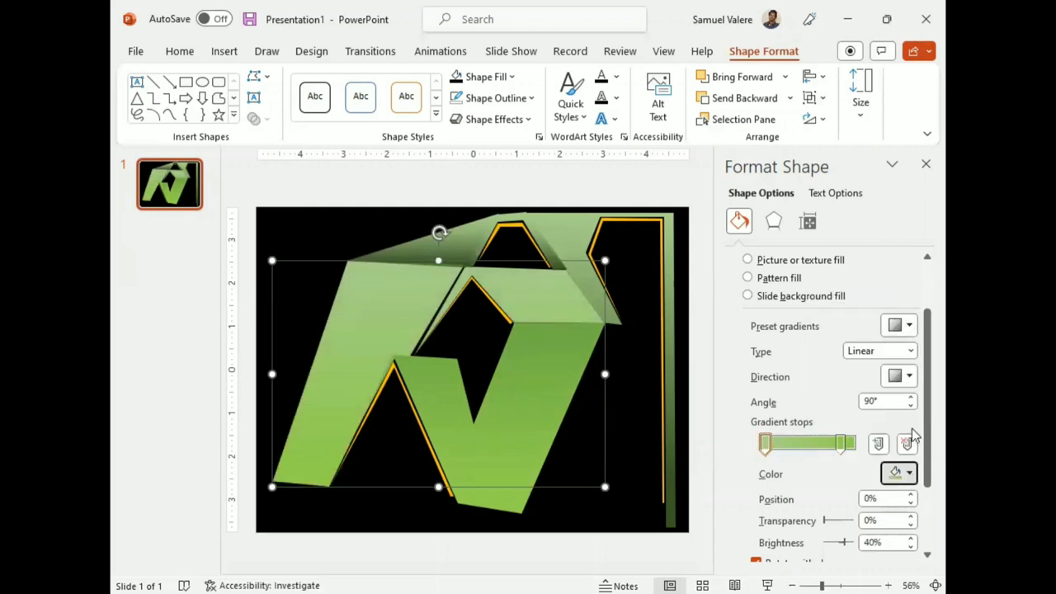
left_click(908, 473)
left_click(872, 410)
left_click(839, 443)
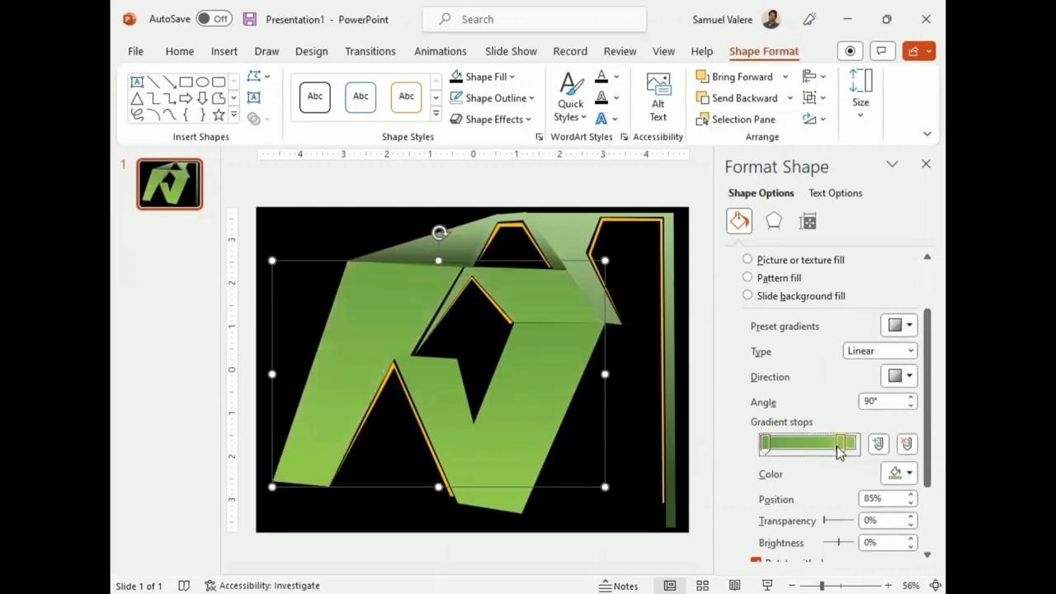
left_click_drag(766, 443, 855, 443)
mouse_move(786, 443)
left_mouse_down()
mouse_move(797, 443)
mouse_move(745, 441)
mouse_move(809, 455)
mouse_move(751, 446)
mouse_move(854, 445)
left_mouse_up()
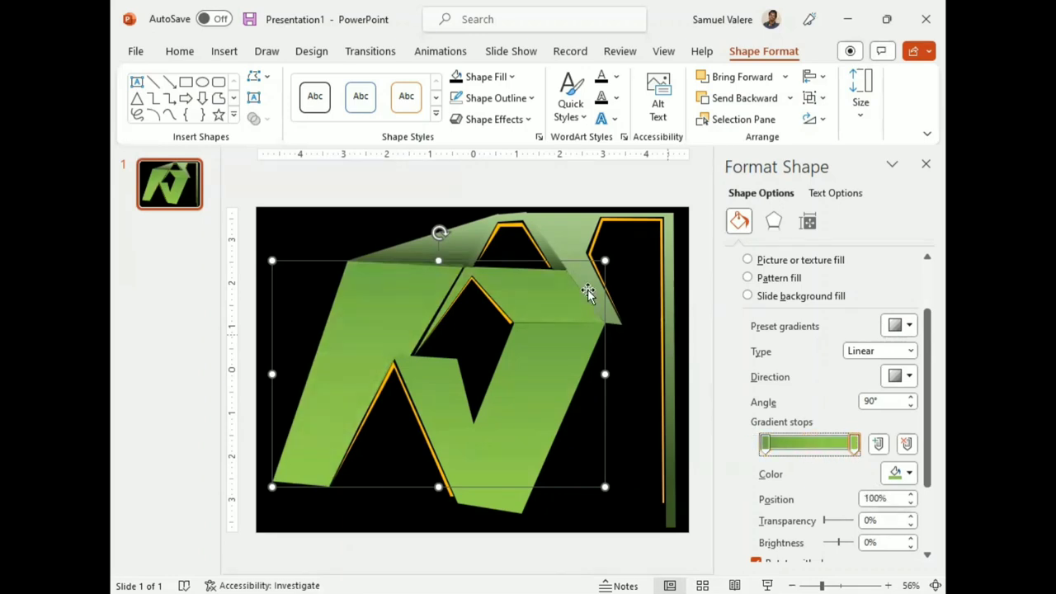
Step: Recolour both gradient stops of the small top roof shape to bright and theme green
left_click(541, 239)
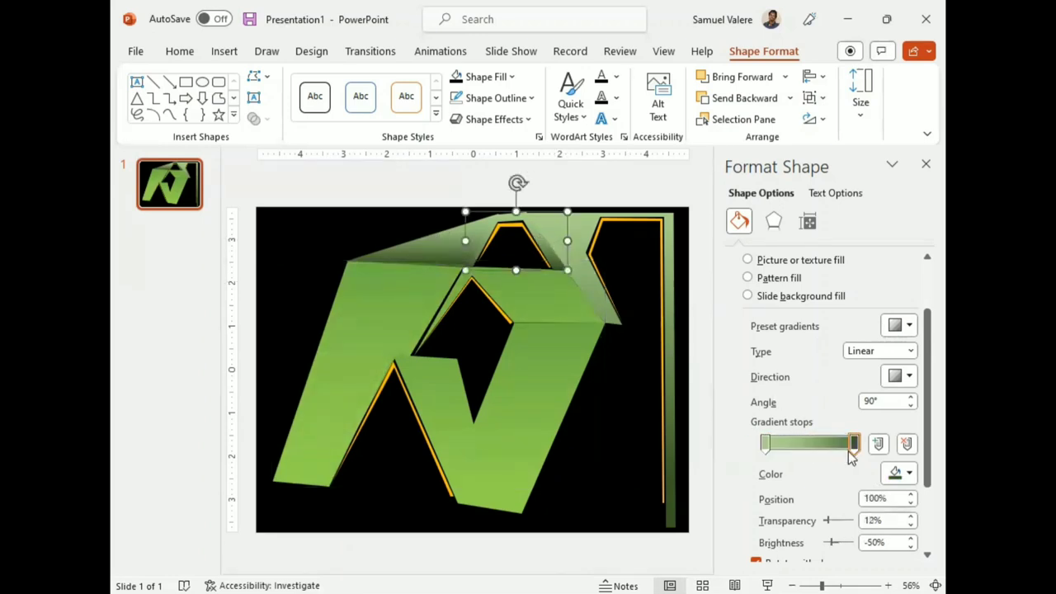
left_click(911, 474)
left_click(875, 408)
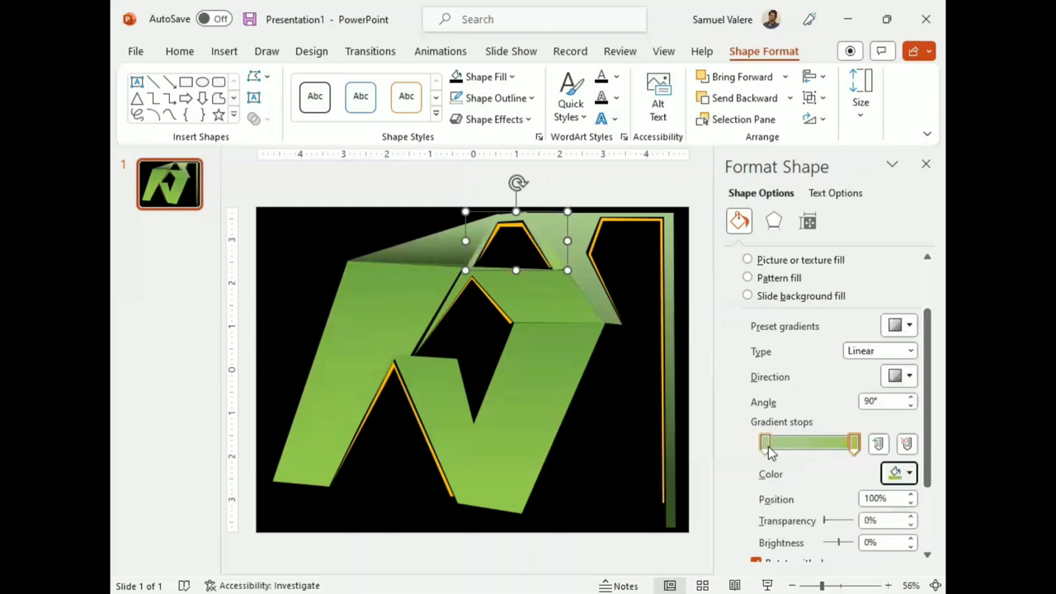
left_click(908, 475)
left_click(937, 299)
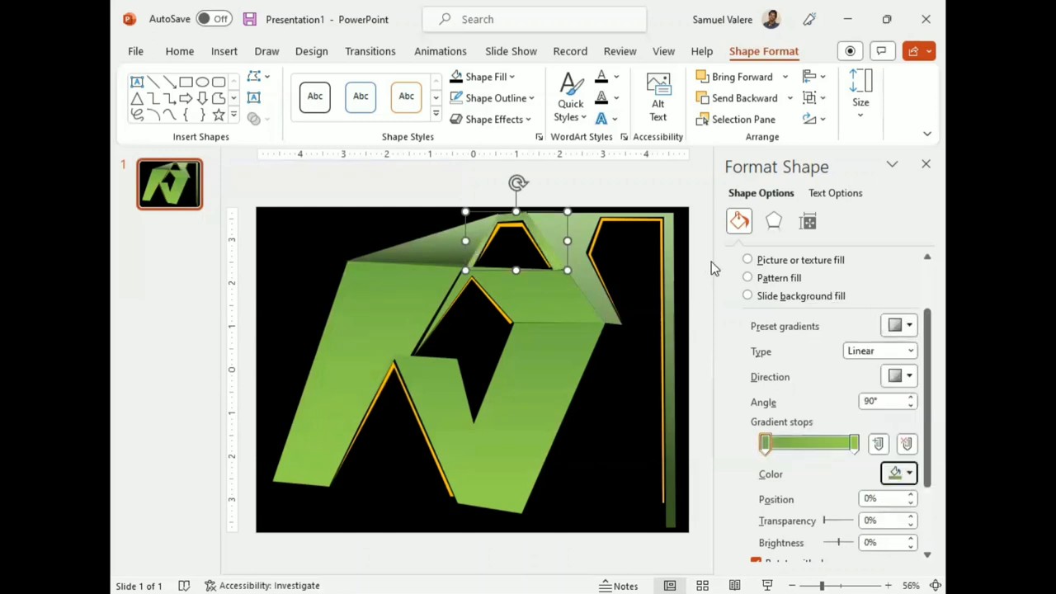
Step: Set the top-left roof's 100% stop to lighter green and its start stop to theme green
left_click(580, 237)
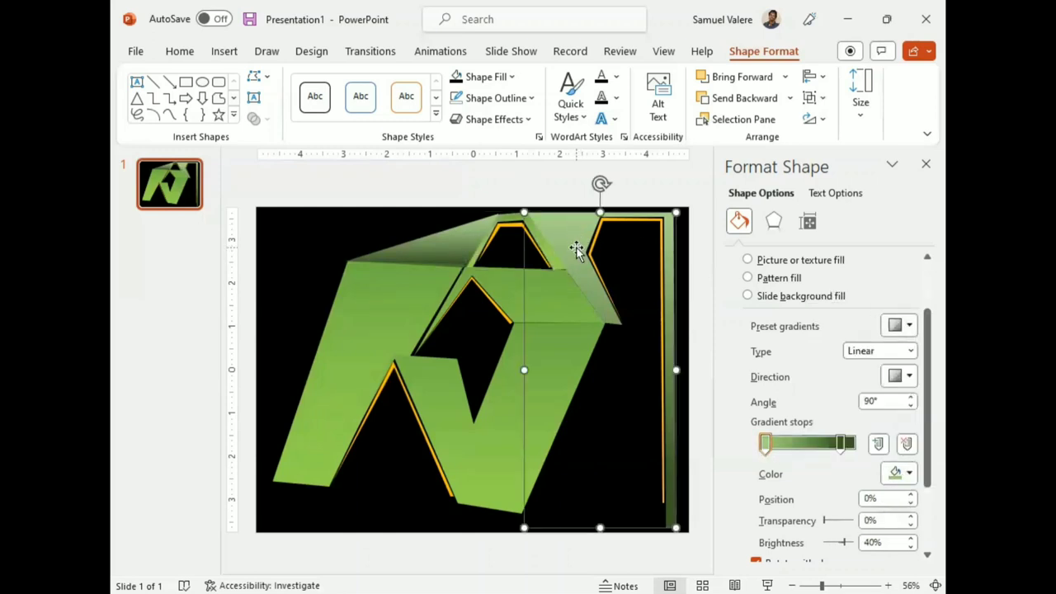
left_click(460, 234)
left_click(854, 444)
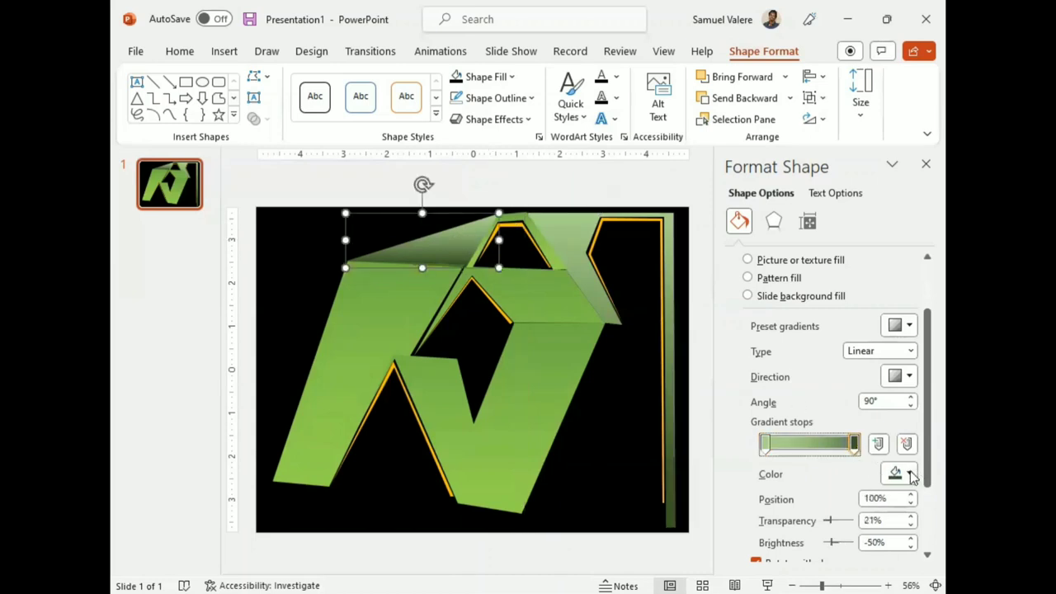
left_click(910, 474)
left_click(865, 410)
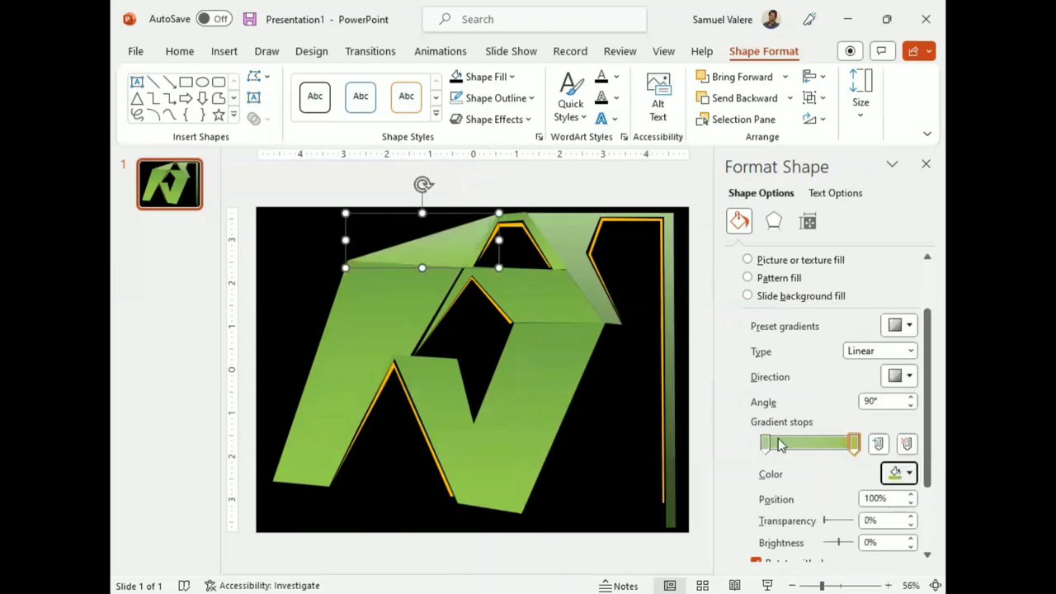
left_click(767, 444)
left_click(910, 474)
left_click(920, 298)
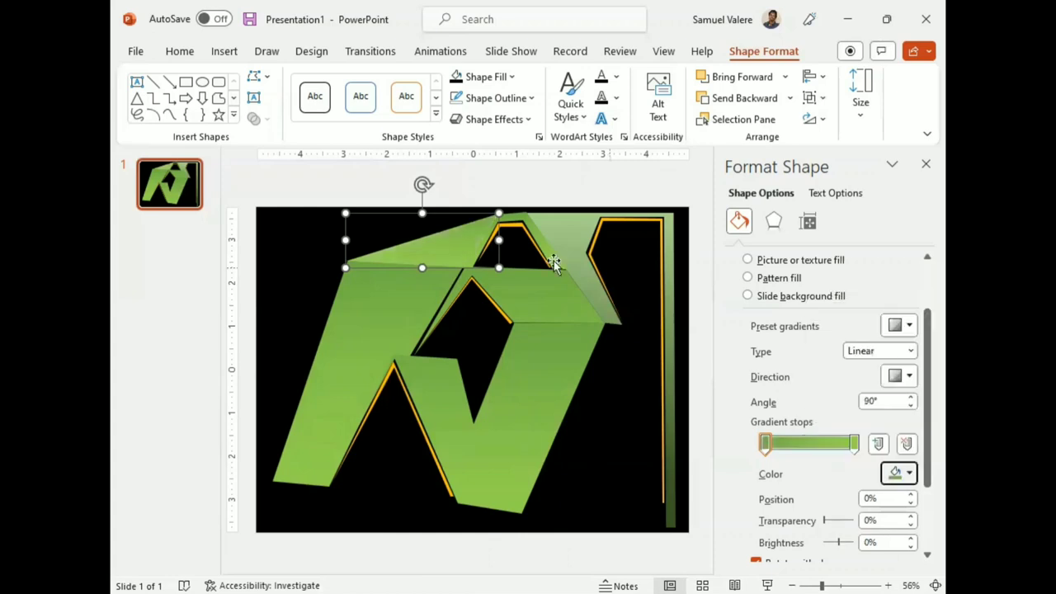
Step: Make both gradient stops of the tall right strip light green, then deselect on the background
left_click(563, 229)
left_click(838, 444)
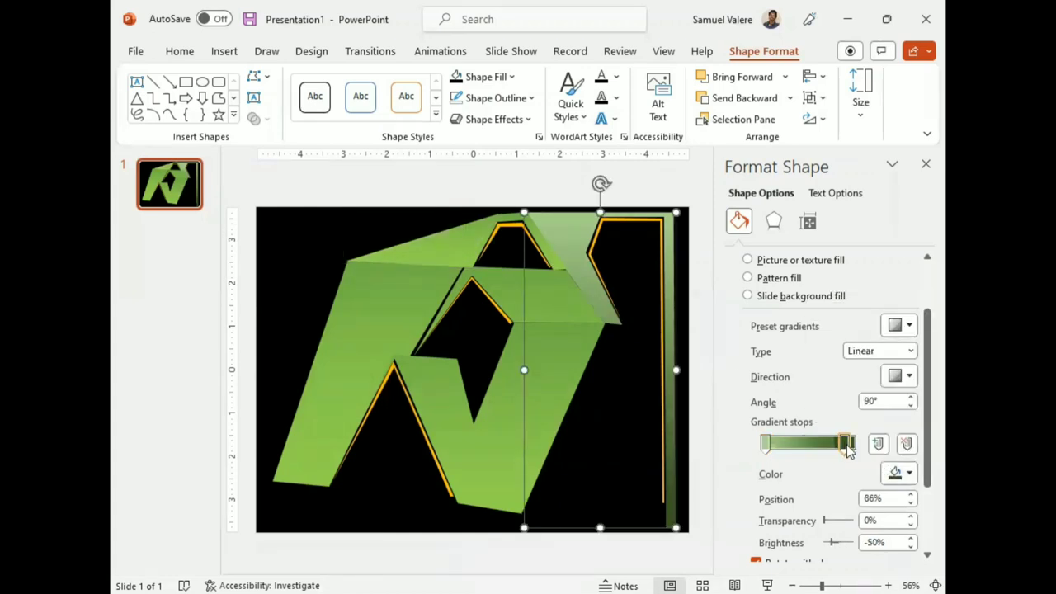
left_click(901, 473)
left_click(869, 409)
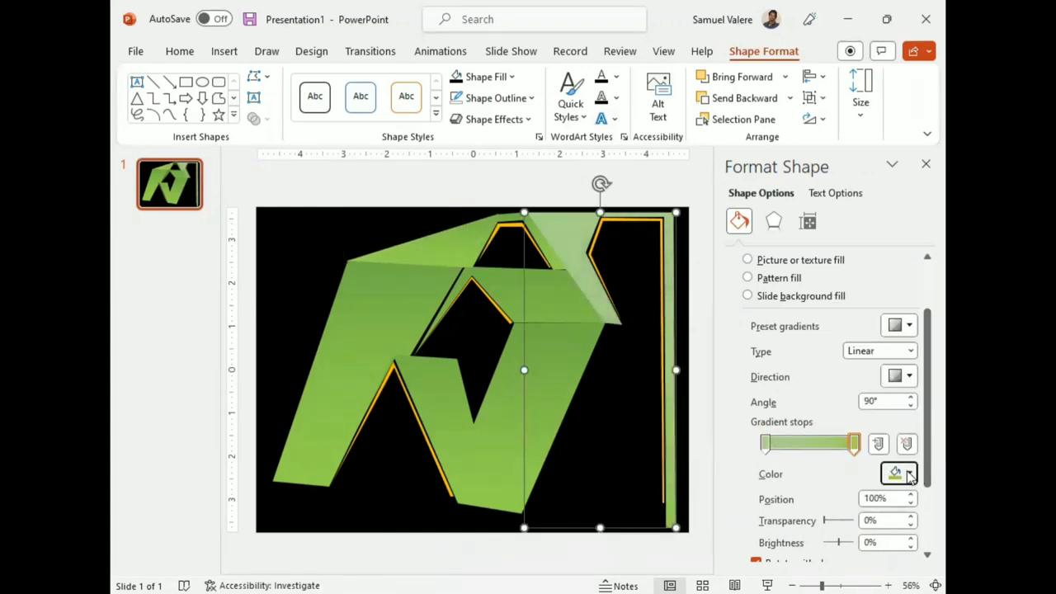
left_click(767, 444)
left_click(910, 474)
left_click(869, 409)
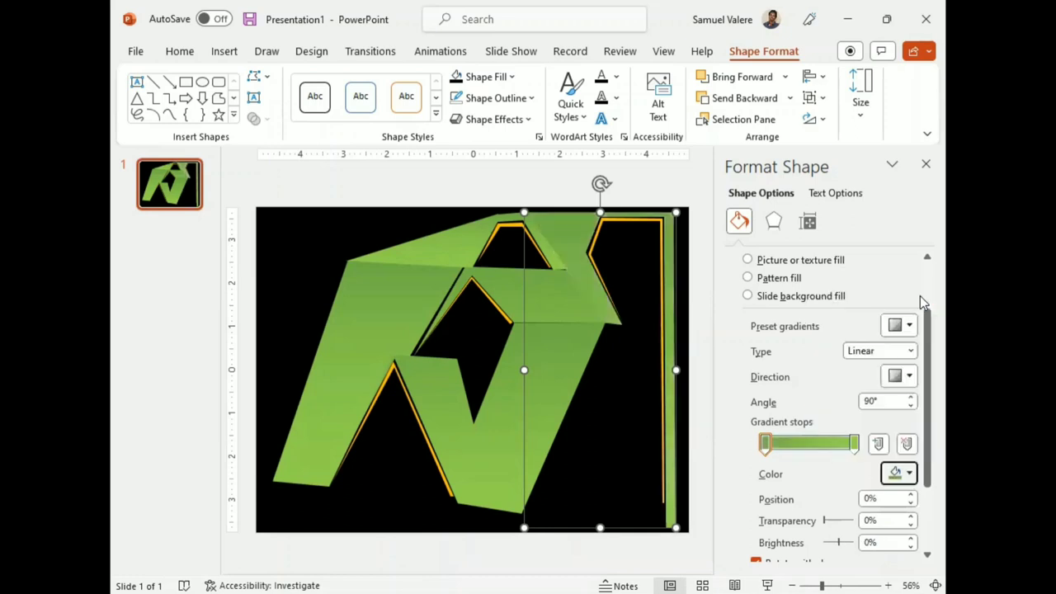
left_click(638, 416)
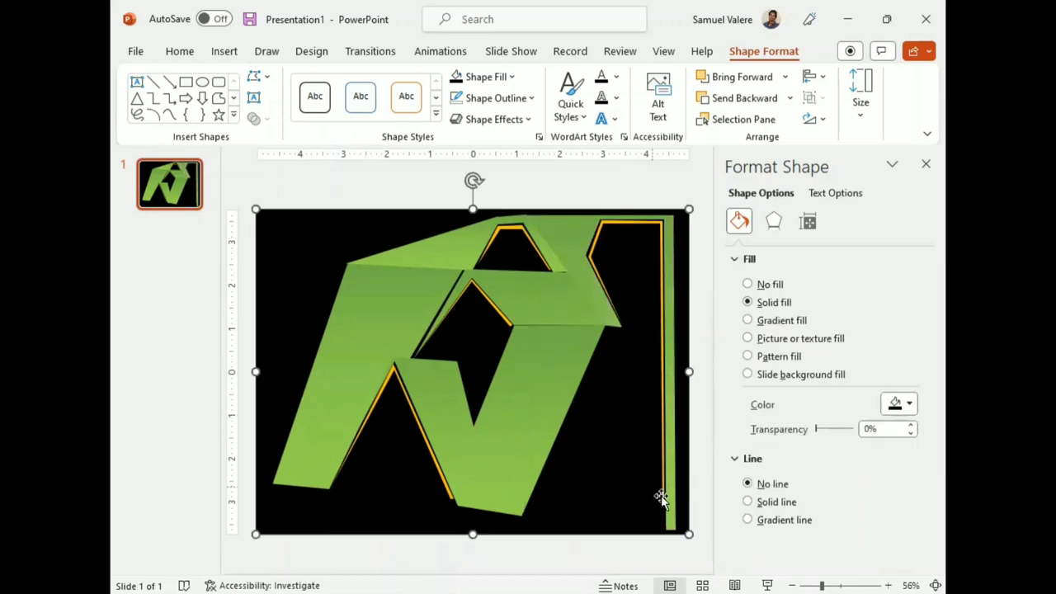
Step: Close Format Shape, check the triangle pieces and black background, then select the large green logo shape
left_click(925, 164)
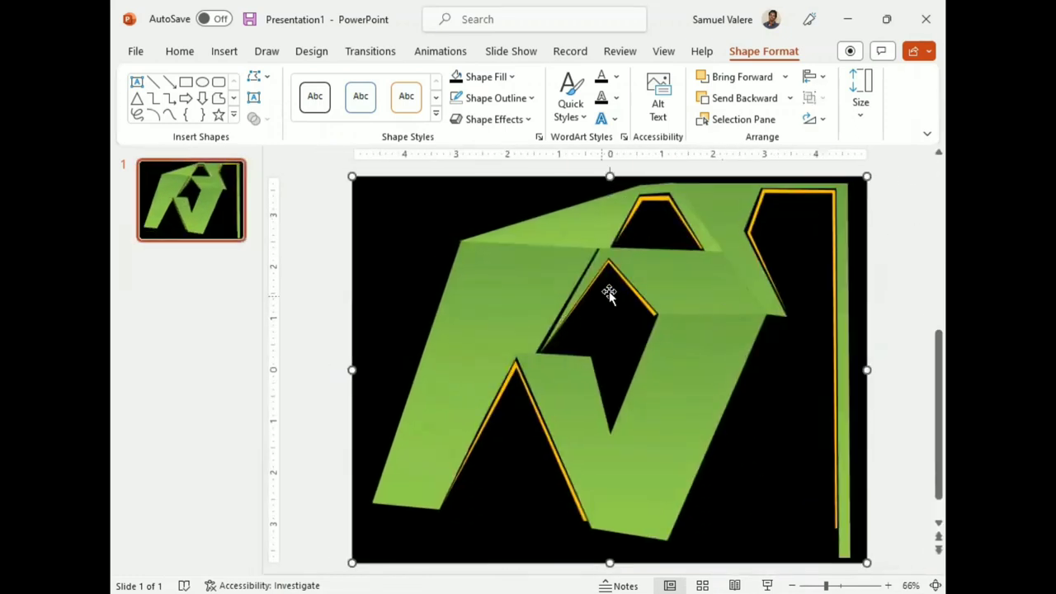
left_click(740, 293)
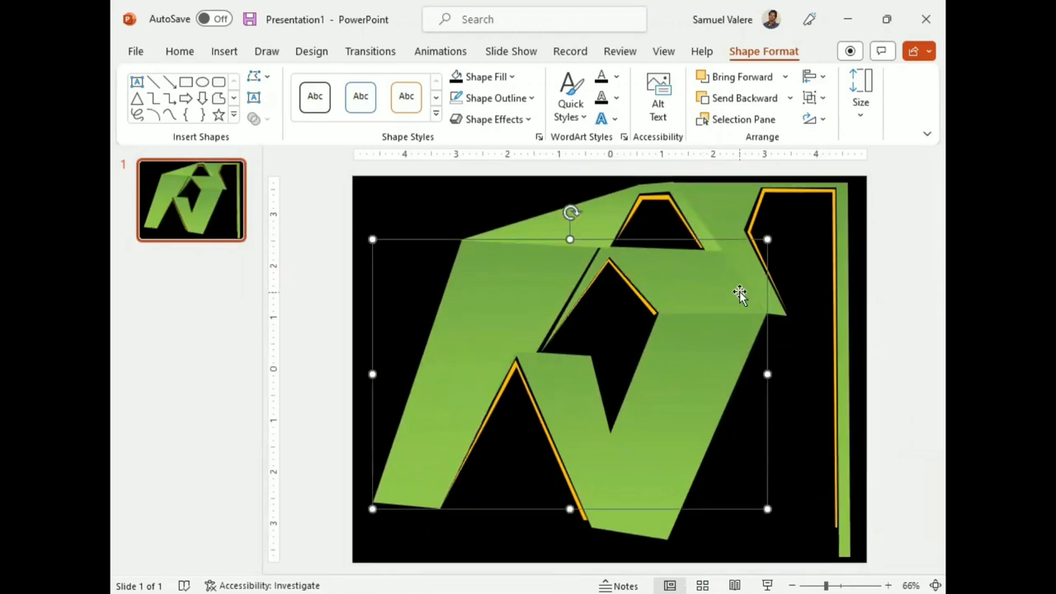
left_click(406, 219)
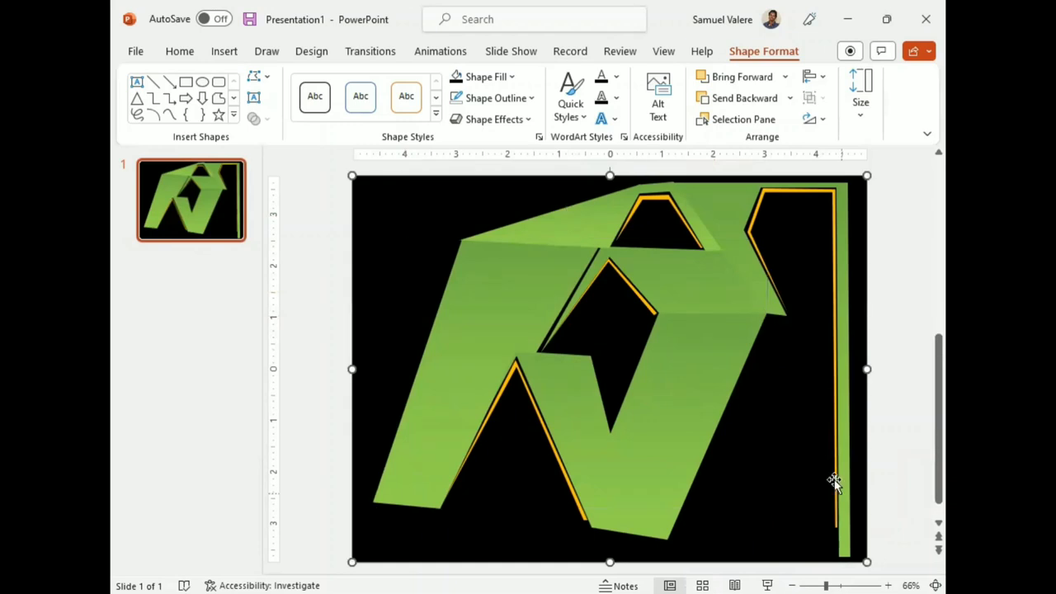
left_click(642, 304)
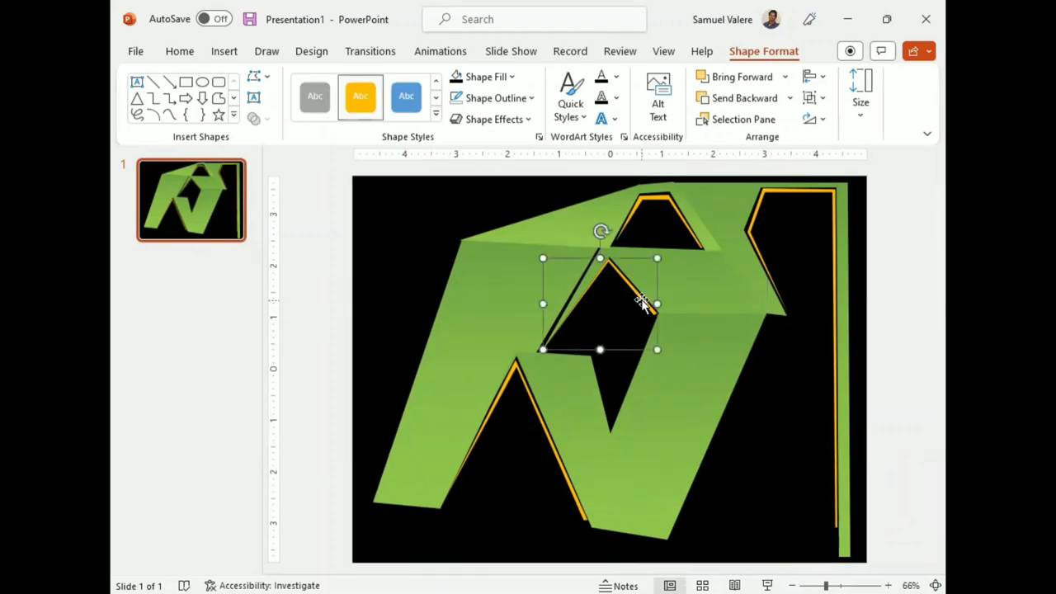
left_click(738, 421)
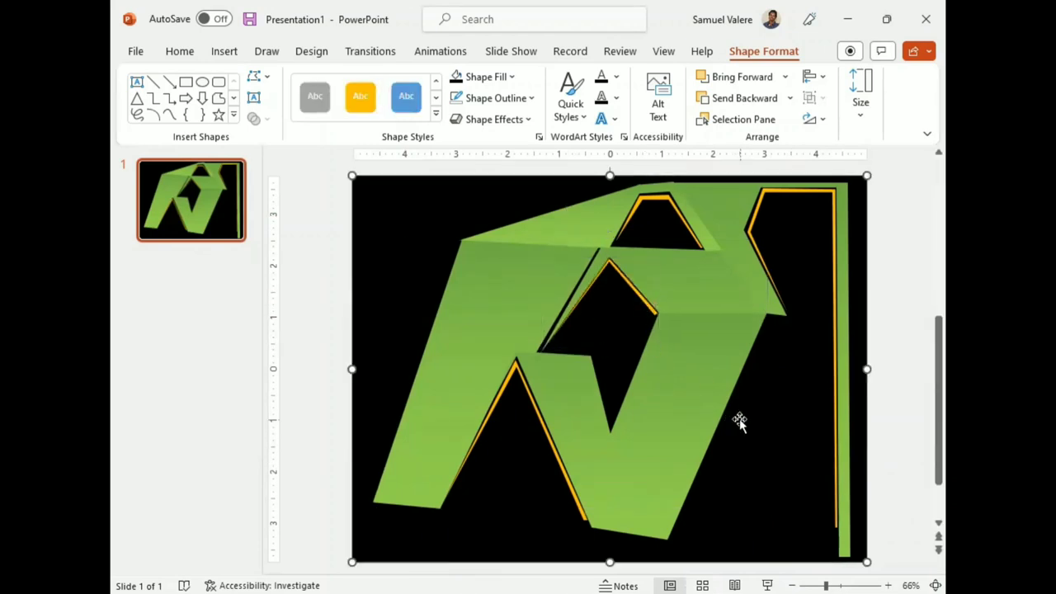
left_click(658, 202)
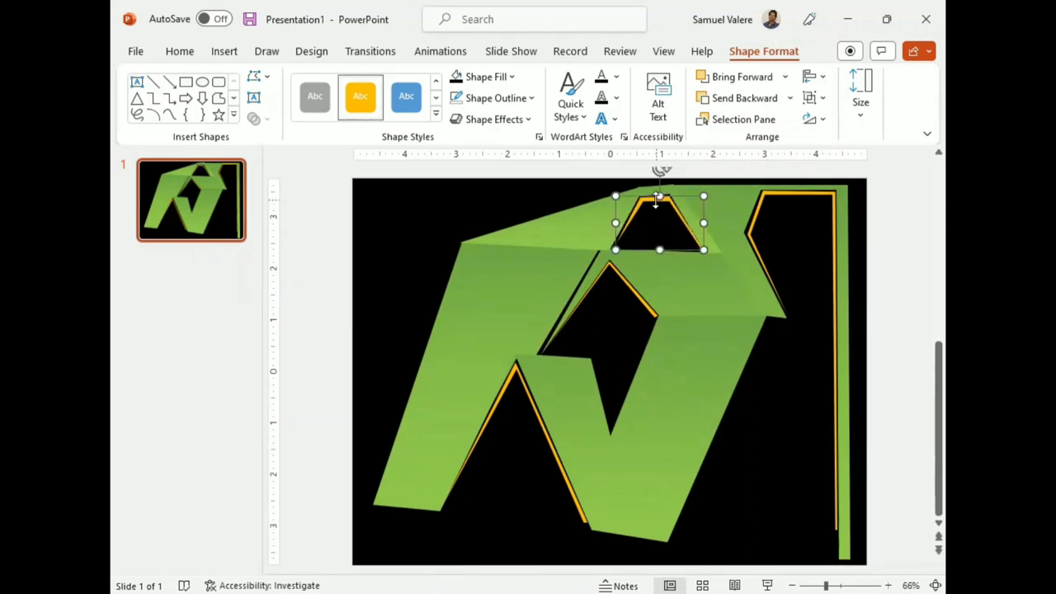
left_click(778, 443)
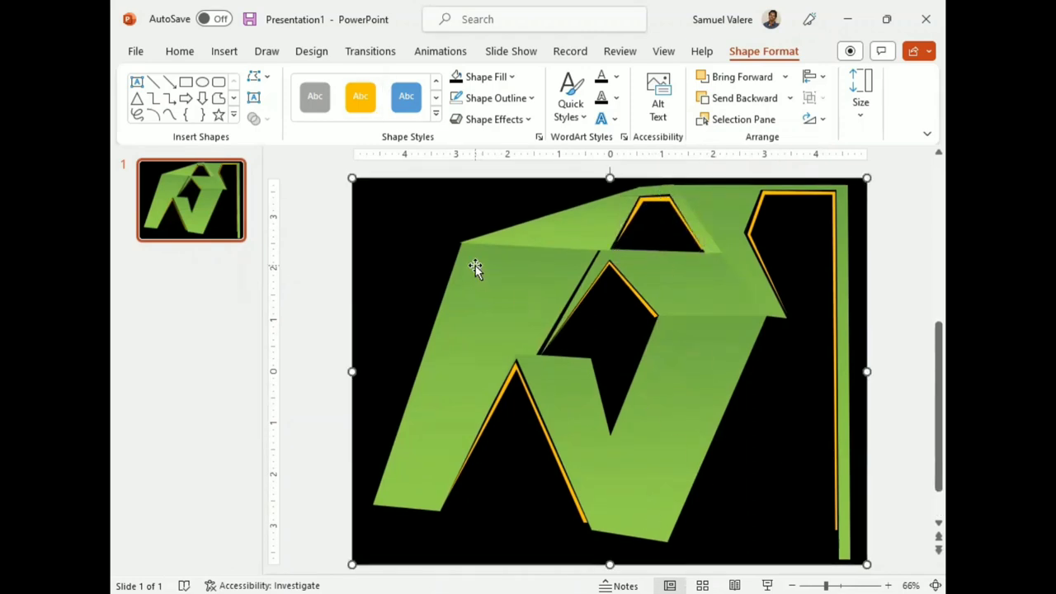
left_click(455, 278)
Step: Try Edit Points on the large green shape's top-left corner, exiting without changes
right_click(457, 277)
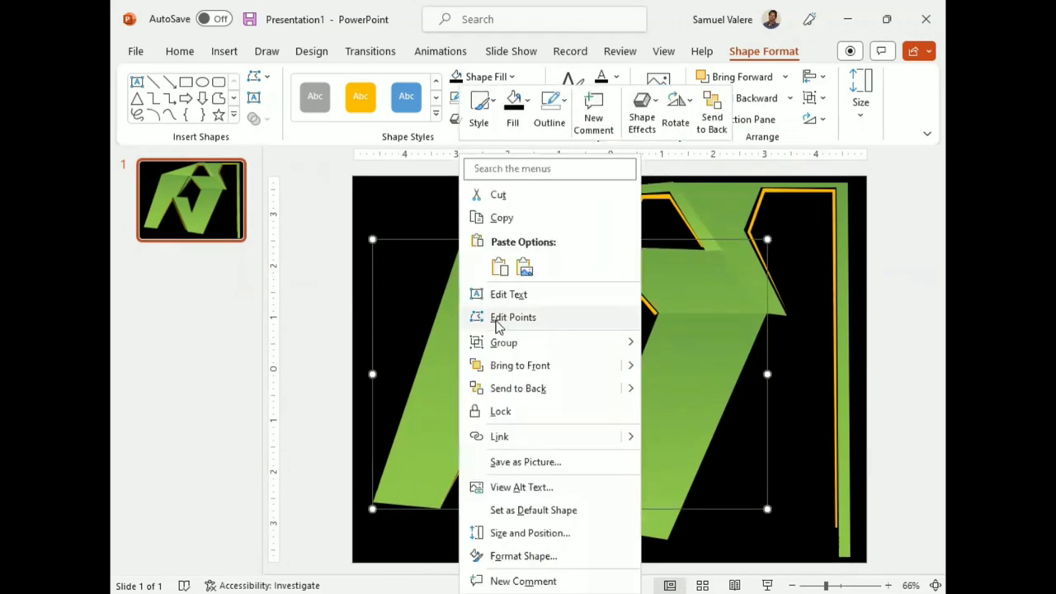
left_click(512, 317)
left_click(461, 241)
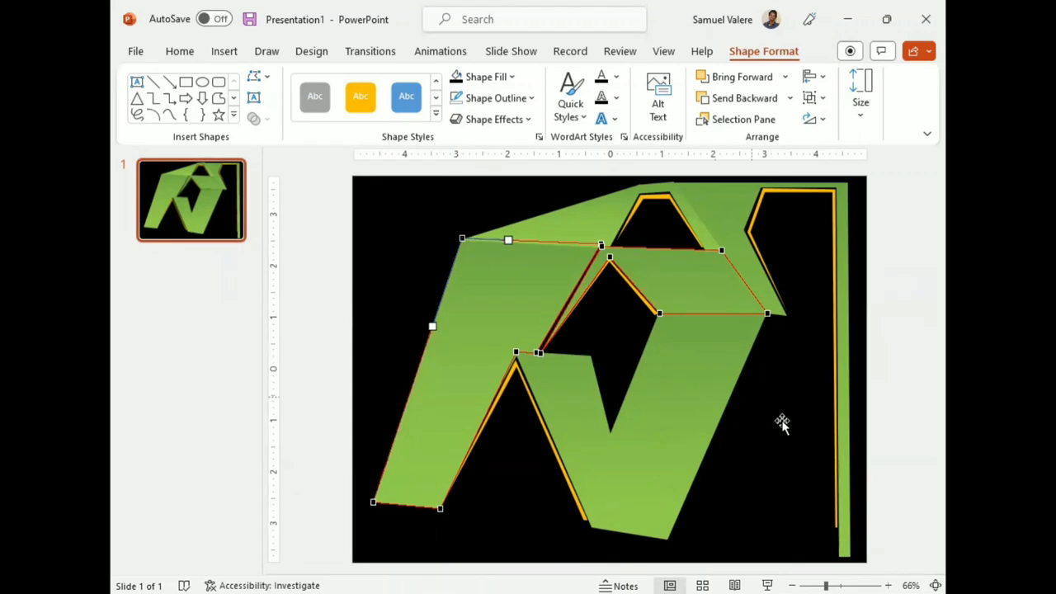
left_click(791, 427)
left_click(476, 260)
right_click(475, 261)
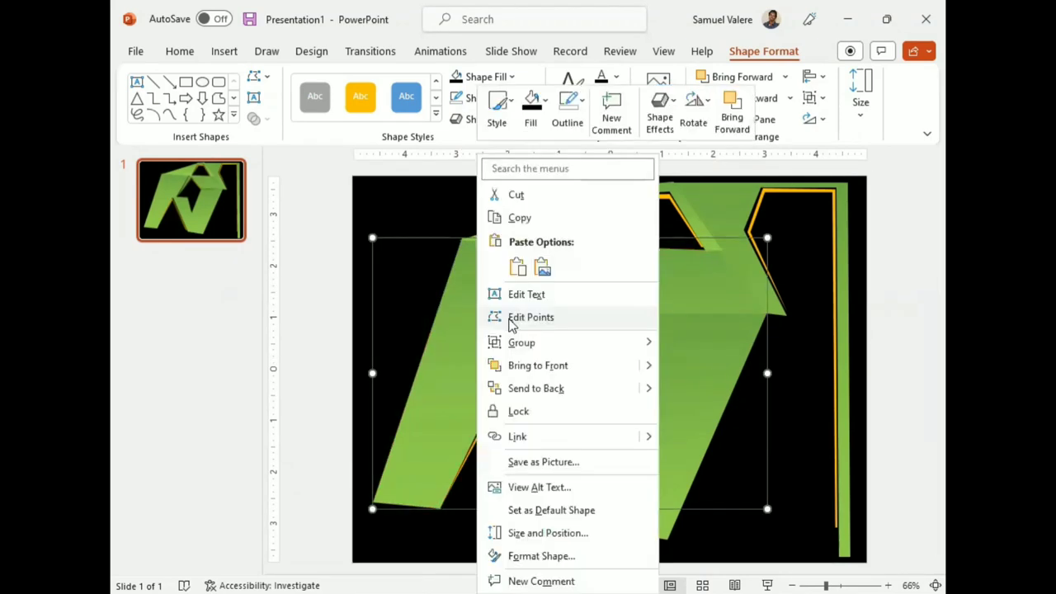
left_click(484, 320)
scroll(570, 345, "up", 3, "ctrl")
scroll(427, 292, "up", 1)
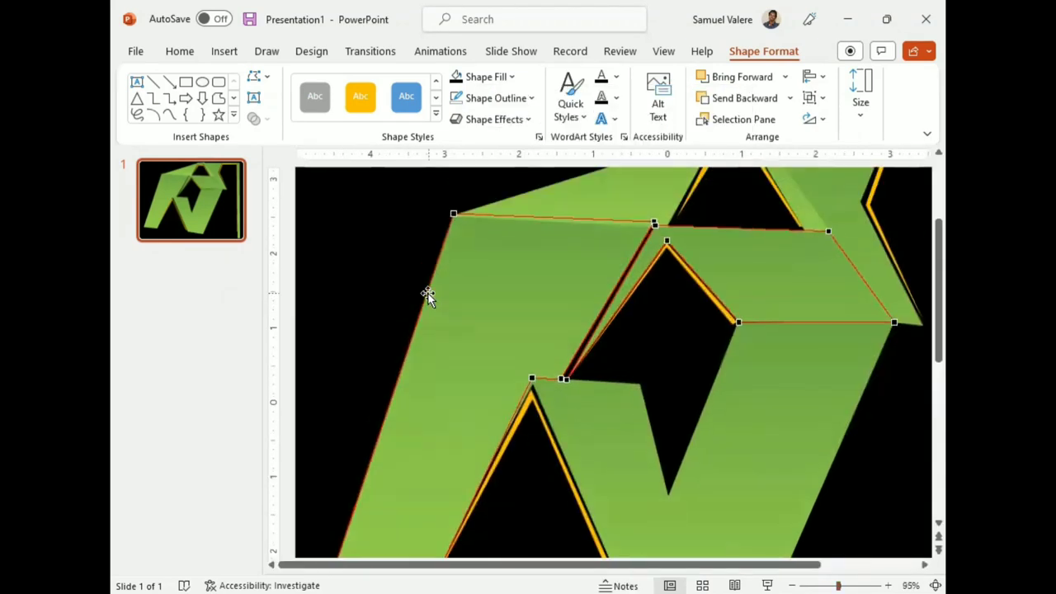
left_click(453, 214)
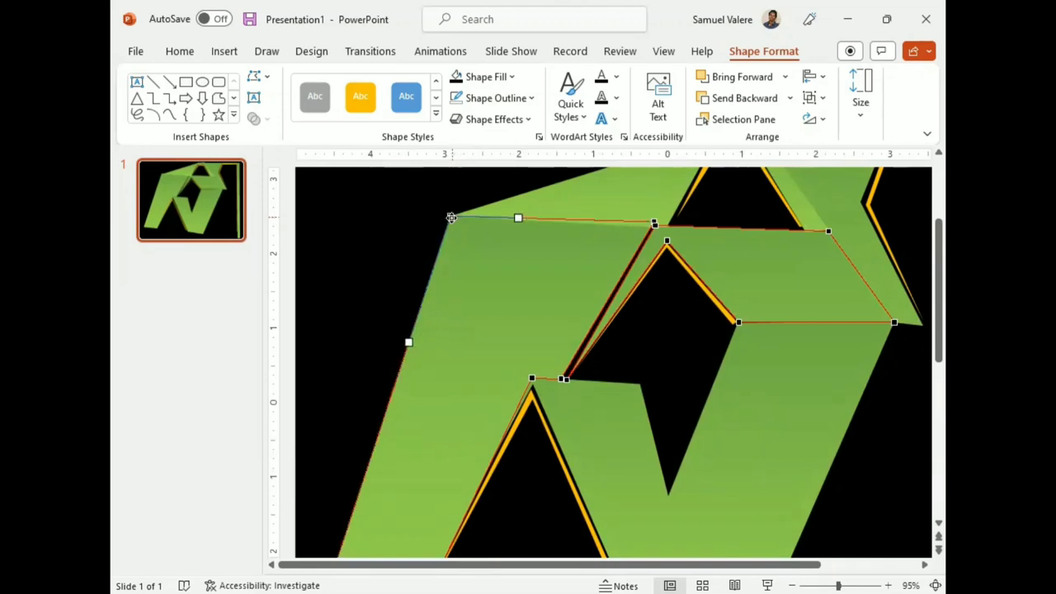
key("Escape")
scroll(611, 364, "down", 4, "ctrl")
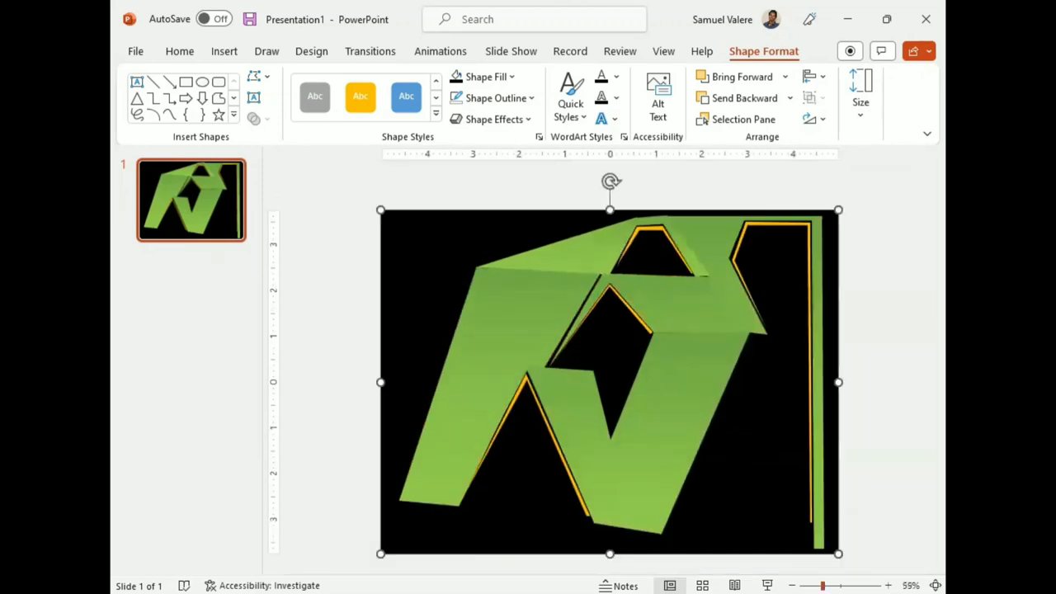
Step: Use Edit Points on the top window piece to drag one corner slightly down
left_click(686, 261)
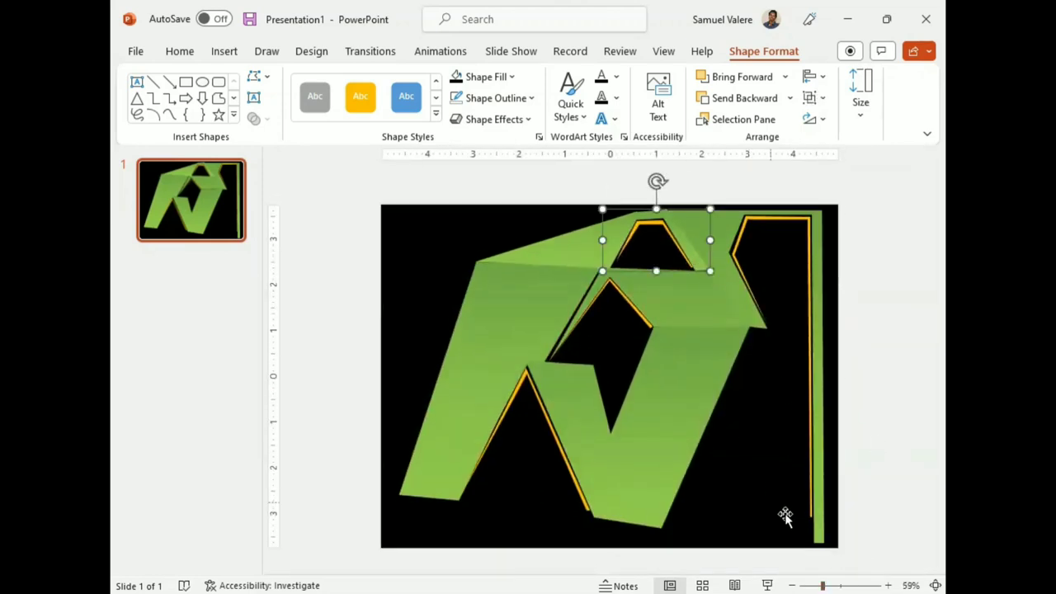
scroll(779, 507, "up", 4, "ctrl")
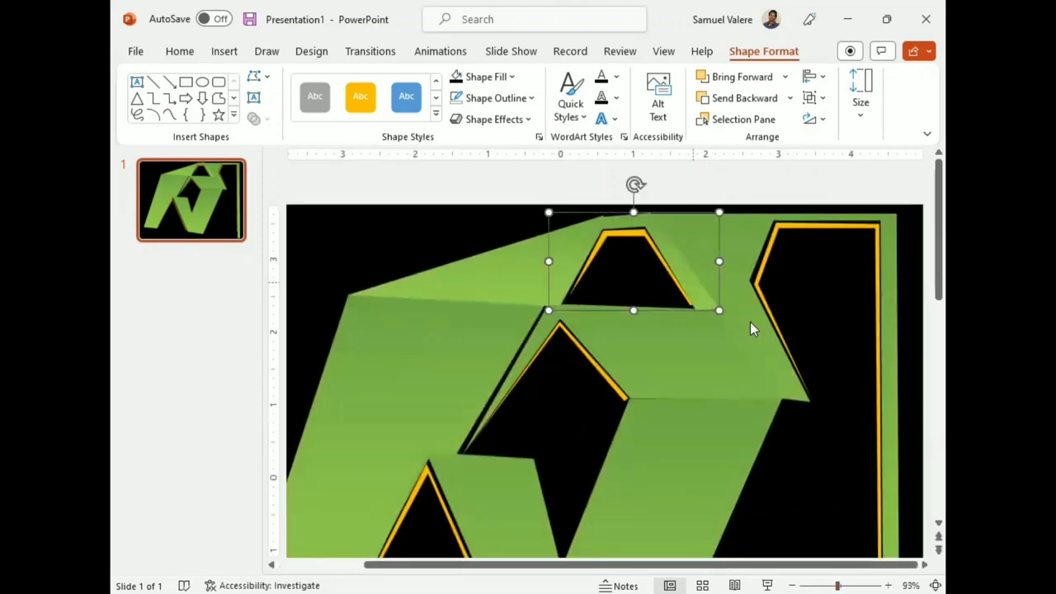
right_click(752, 329)
left_click(747, 318)
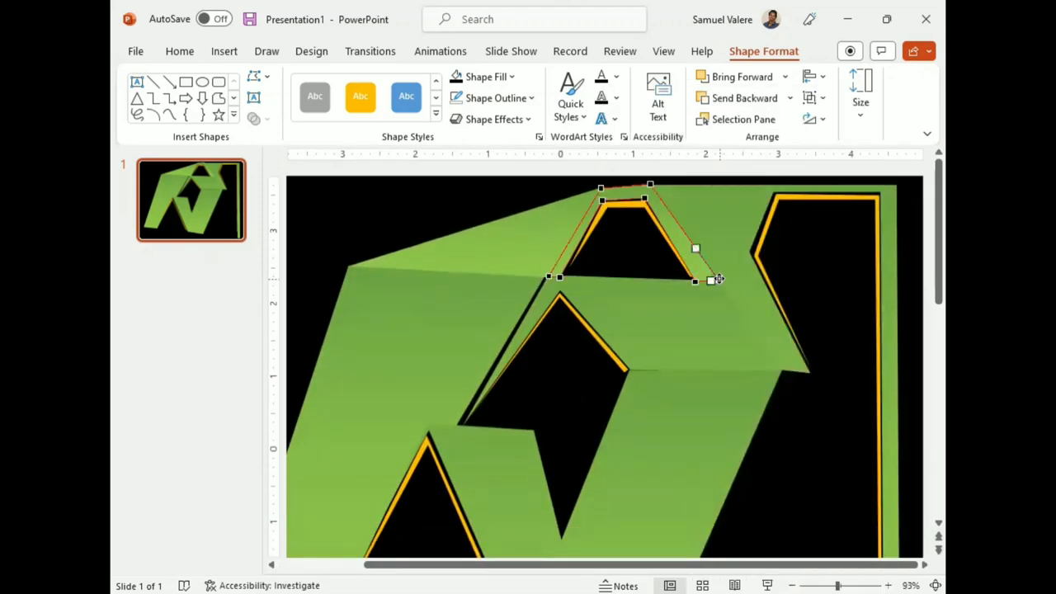
left_click_drag(719, 279, 719, 283)
left_click(808, 418)
left_click(688, 247)
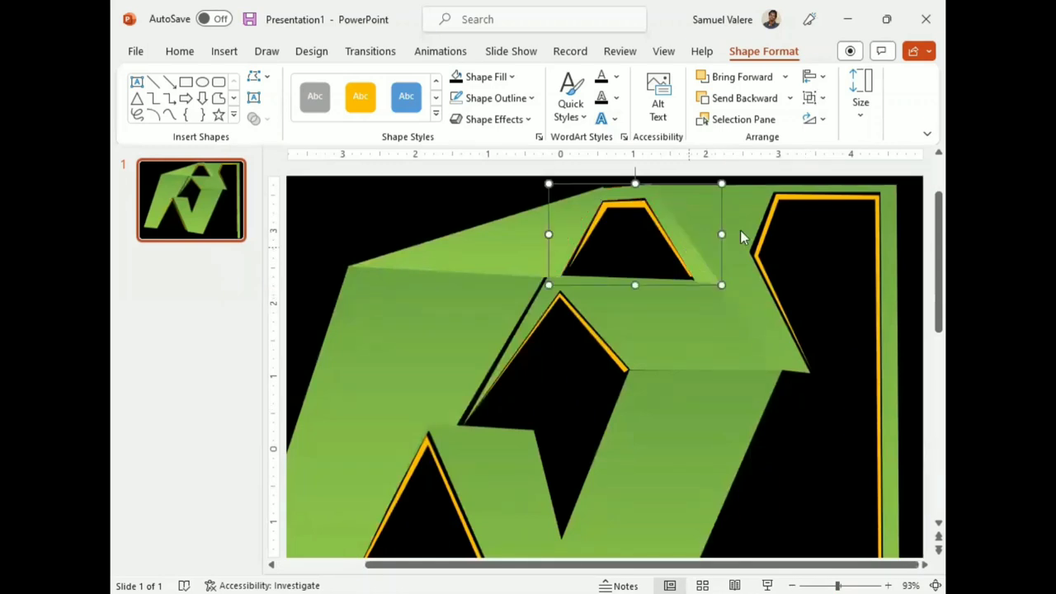
right_click(693, 243)
key("e")
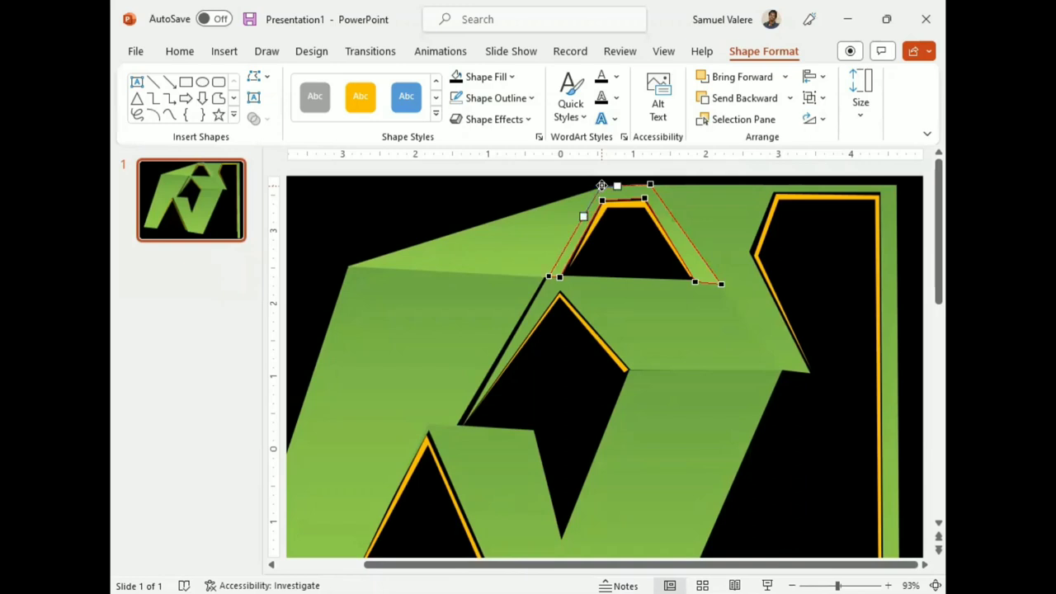
left_click(827, 441)
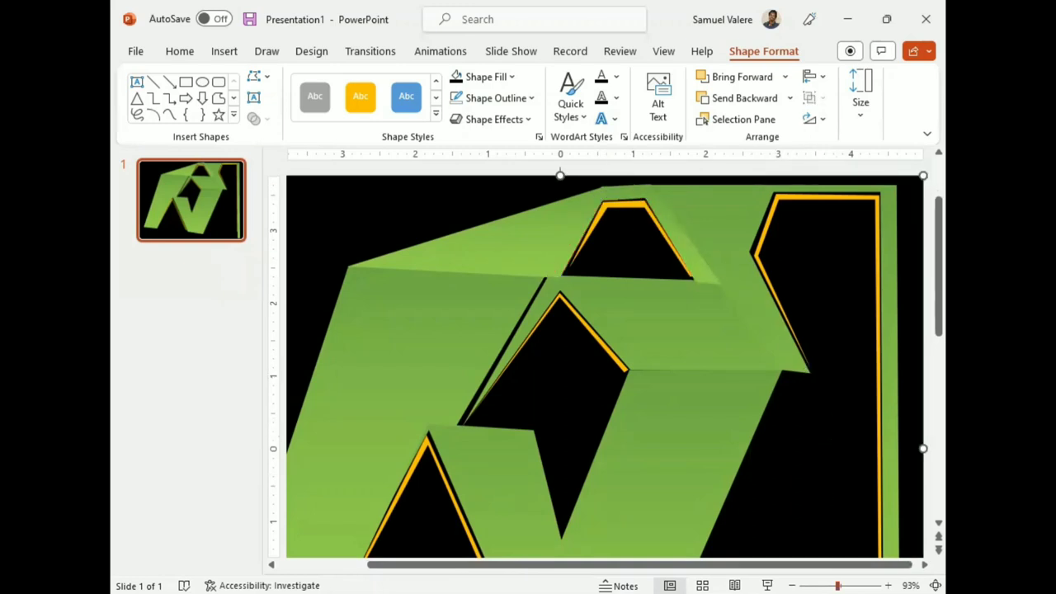
scroll(604, 363, "down", 2)
scroll(604, 363, "down", 2)
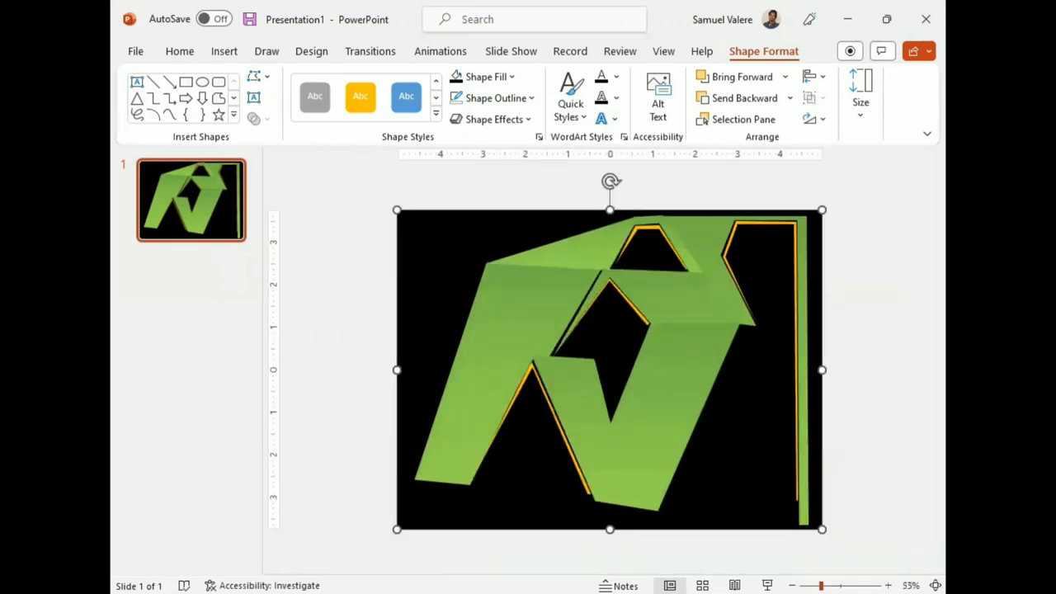
Step: Draw a small rectangle in the logo's lower-left triangular opening and bring up its context menu
left_click(218, 82)
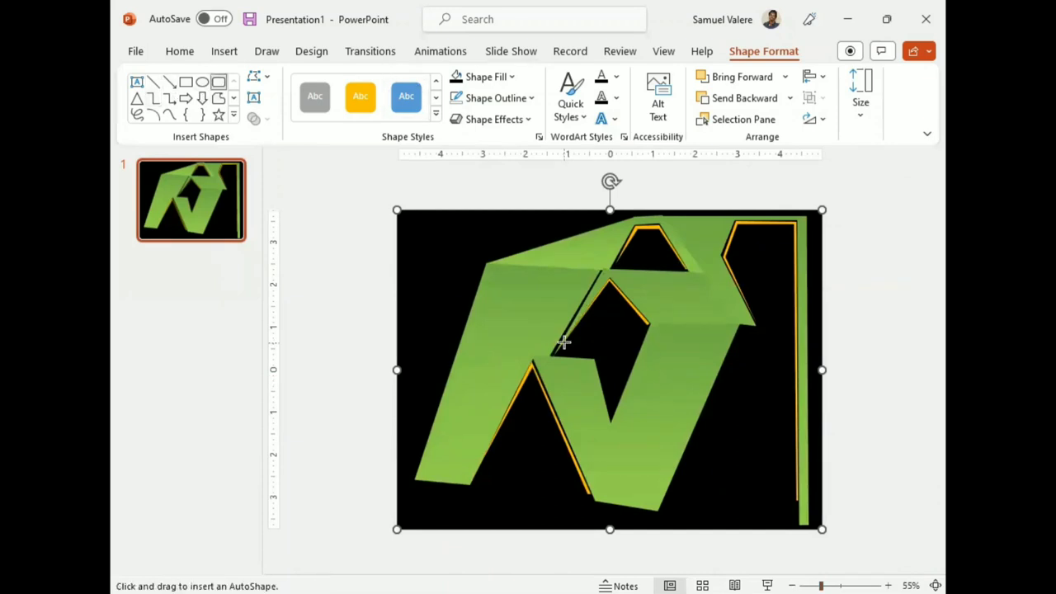
left_click_drag(515, 420, 542, 463)
left_click(529, 437)
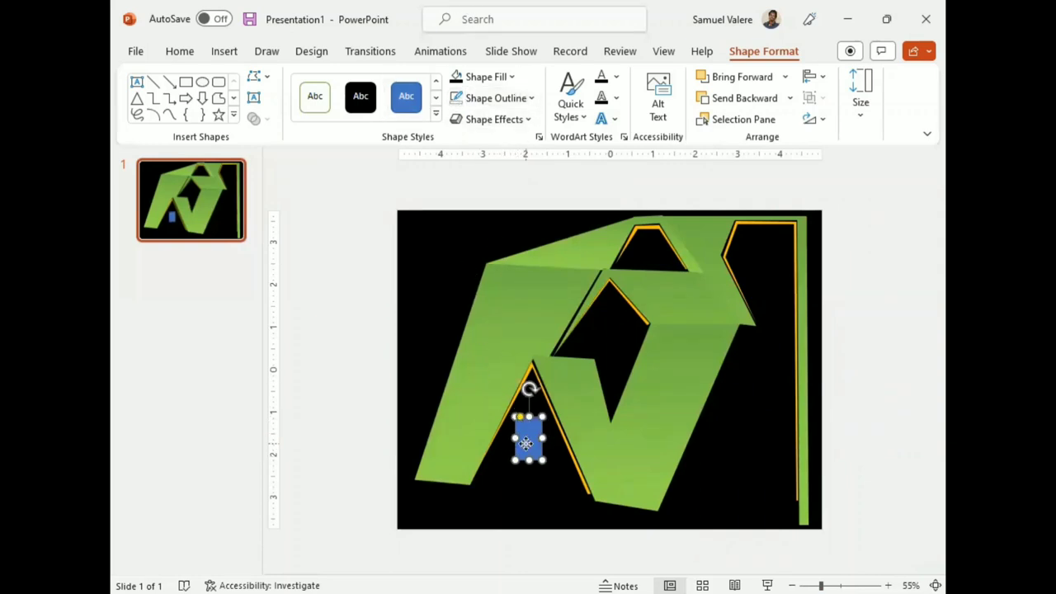
right_click(529, 436)
Step: Give the rectangle a gold radial gradient preset, removing the rightmost stop and rearranging the rest
left_click(586, 557)
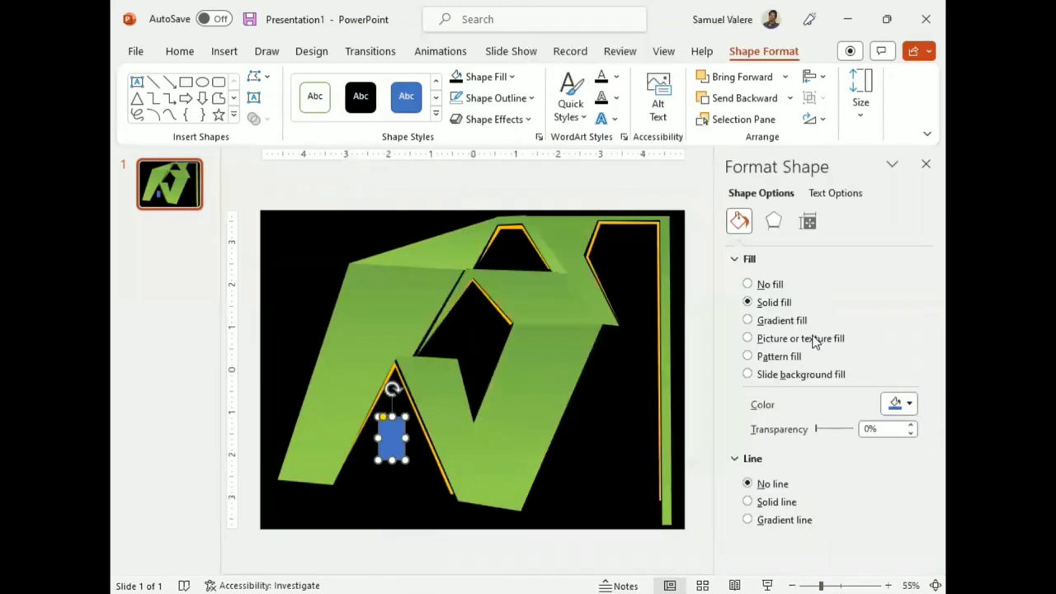
left_click(788, 321)
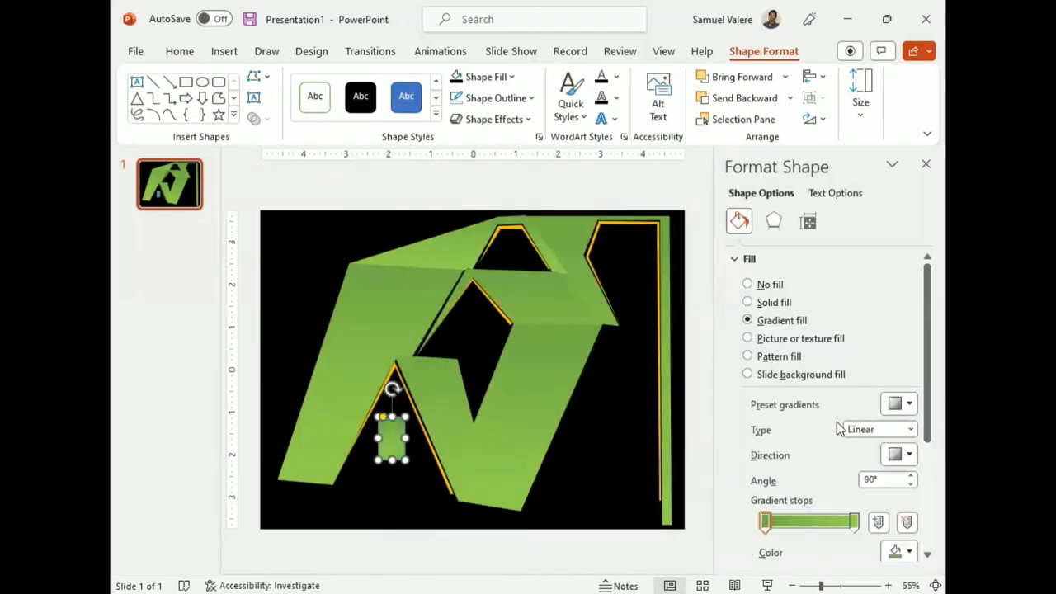
left_click(910, 403)
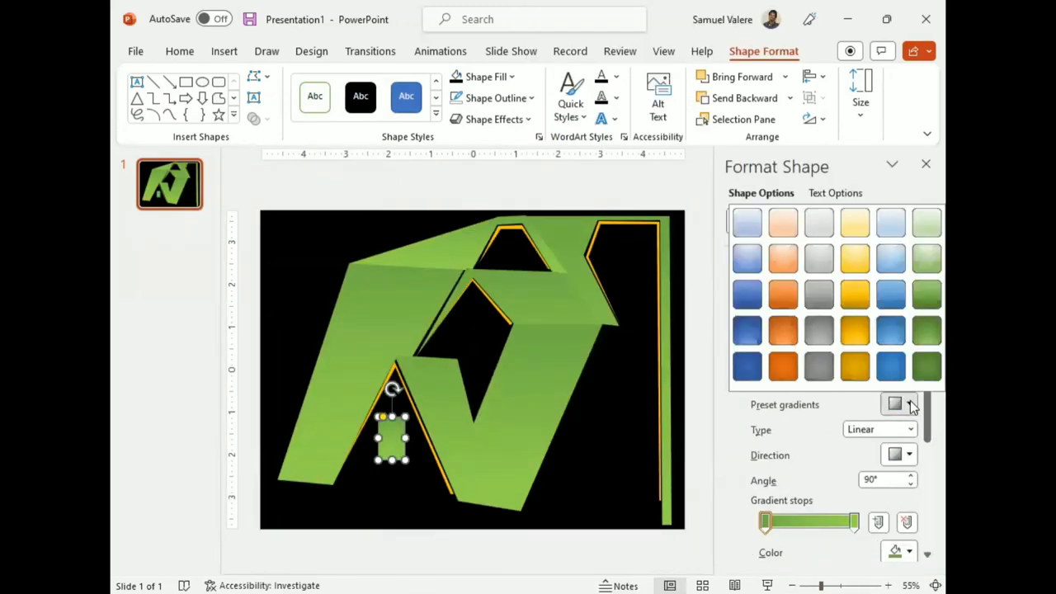
left_click(855, 366)
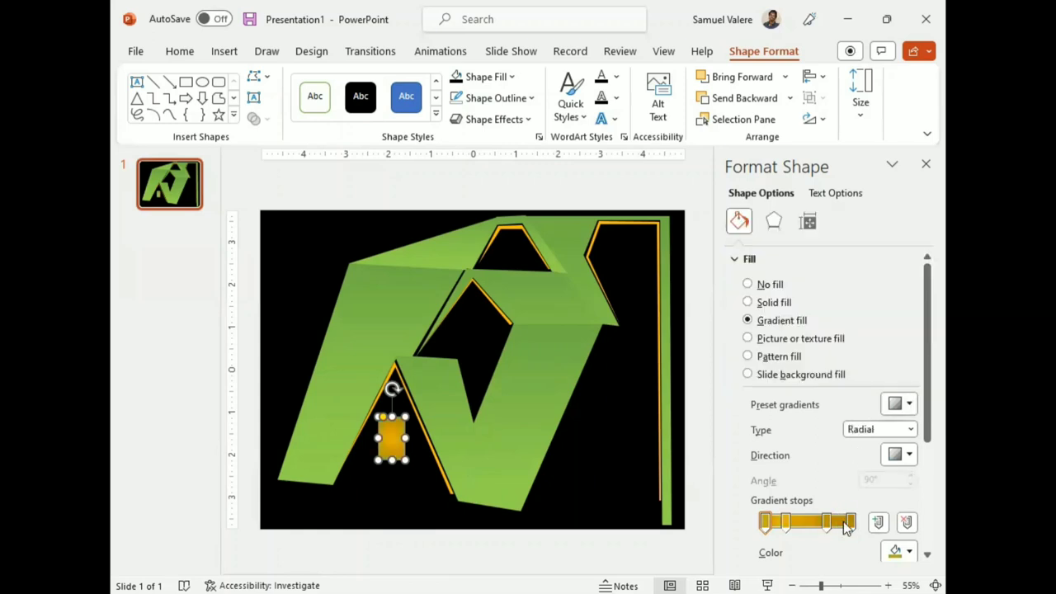
left_click(907, 522)
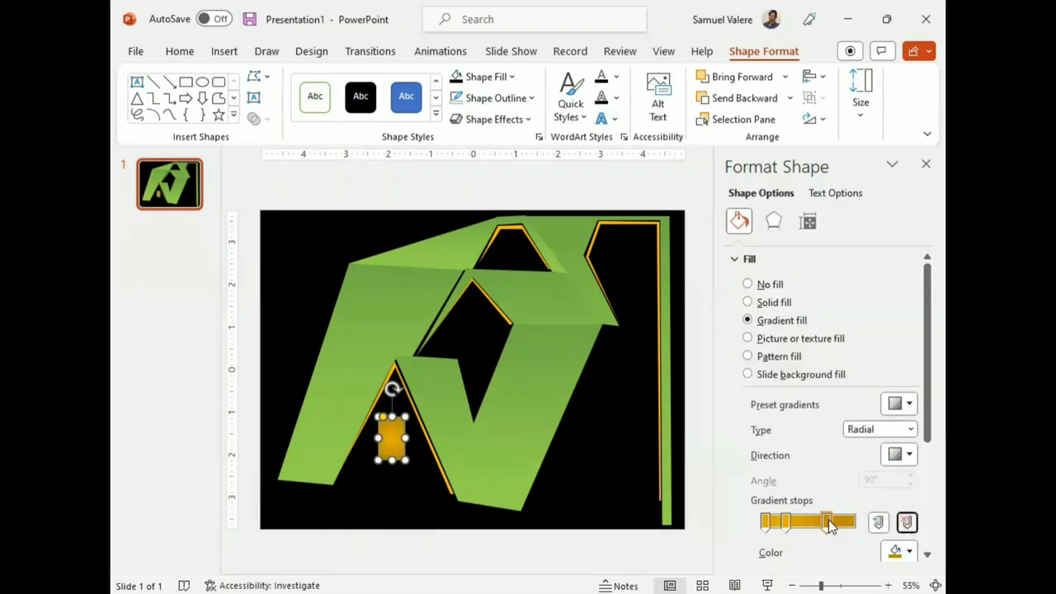
left_click_drag(827, 523, 855, 523)
left_click_drag(788, 523, 762, 528)
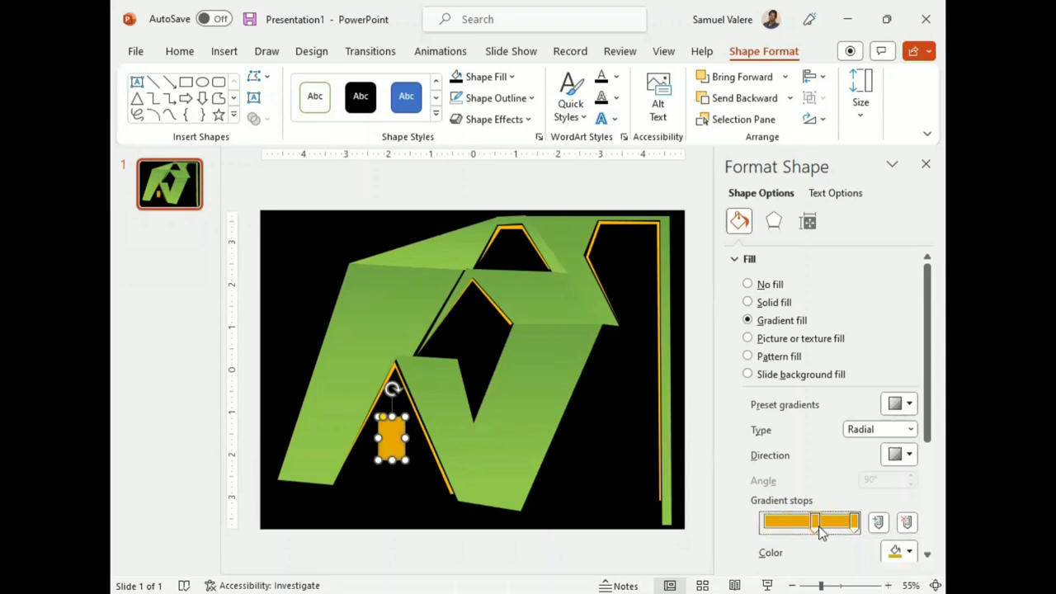
Step: Lighten the left stop to a pale gold at 19% and move the other stop toward the middle
scroll(818, 471, "down", 2)
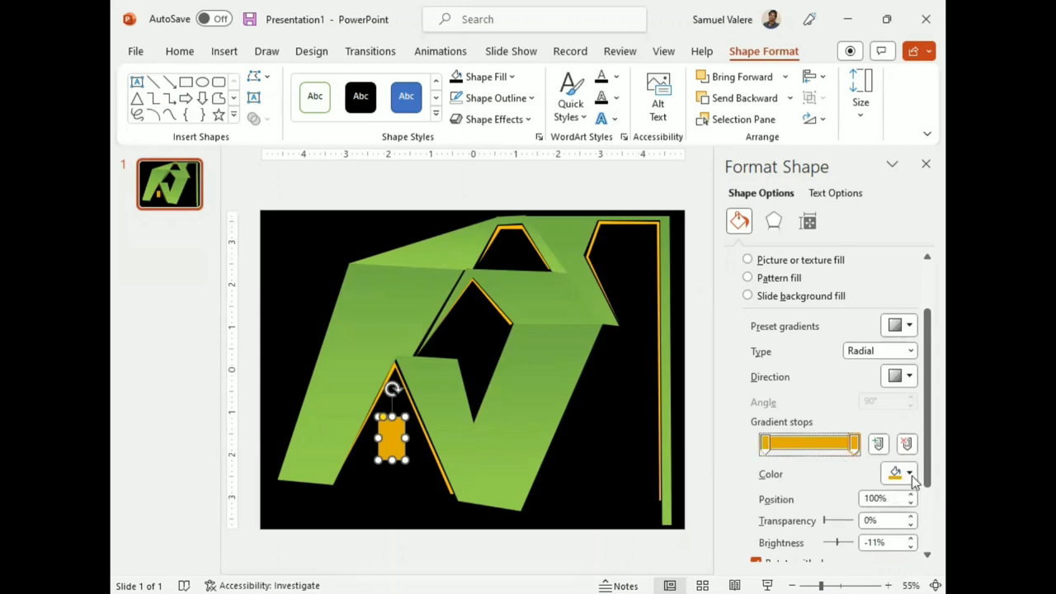
left_click(766, 445)
left_click(908, 473)
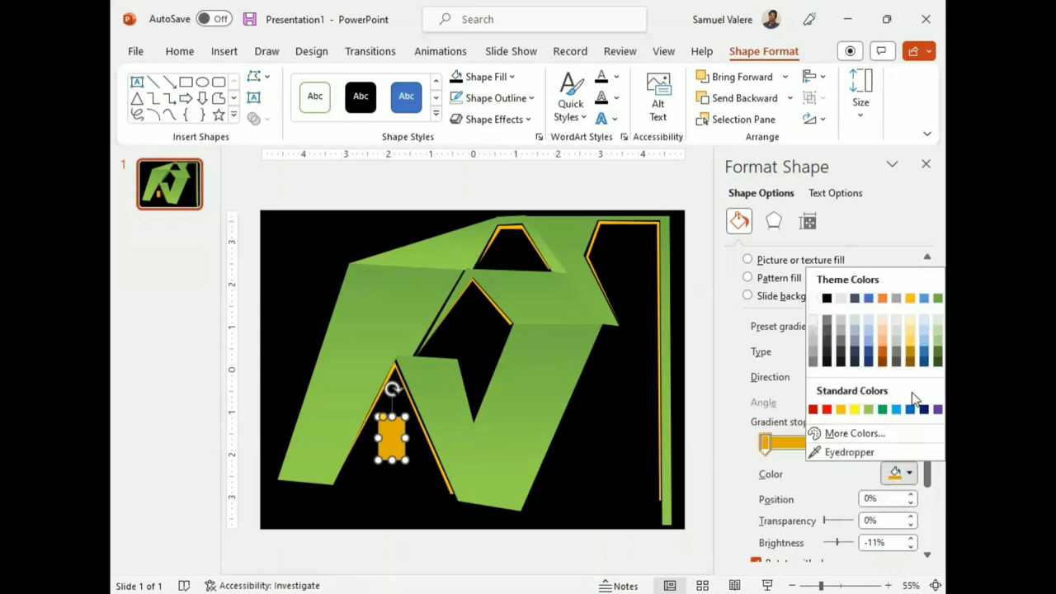
left_click(903, 346)
left_click_drag(765, 445, 784, 446)
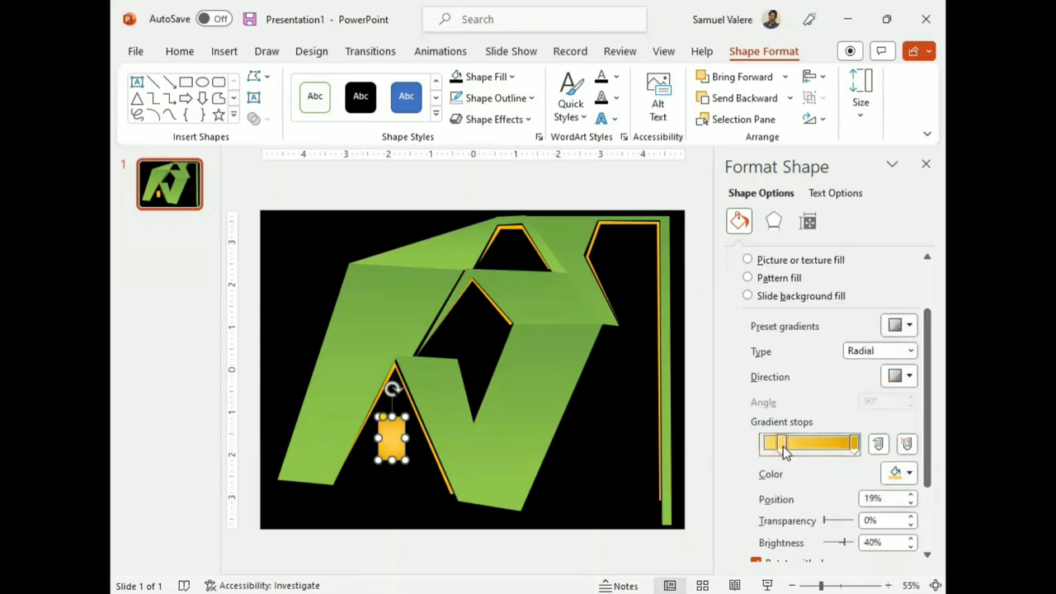
left_click_drag(854, 445, 801, 449)
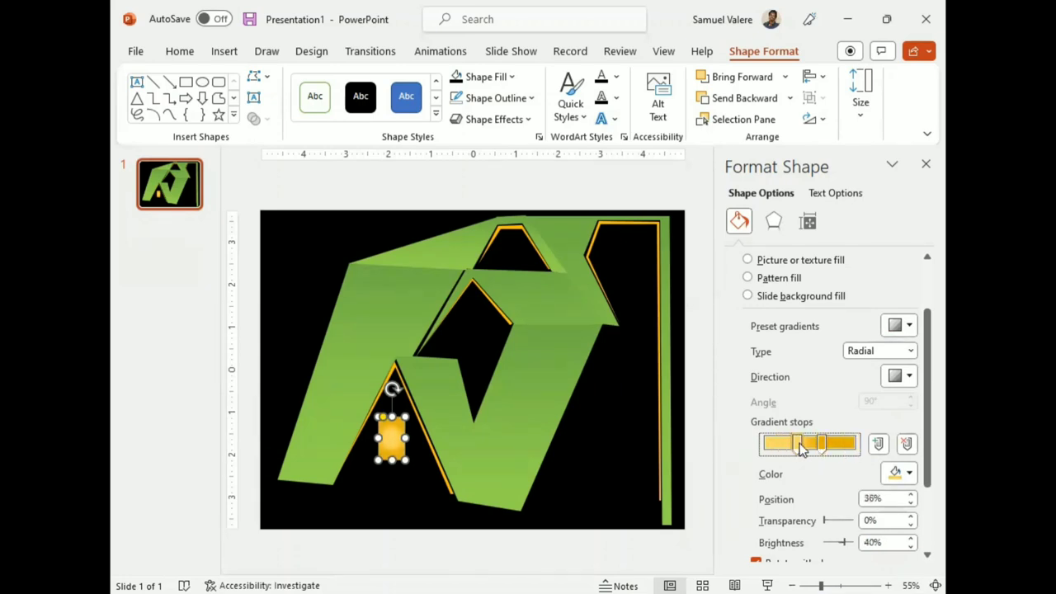
left_click(596, 478)
Step: Nudge the yellow window rectangle up two steps
left_click(399, 435)
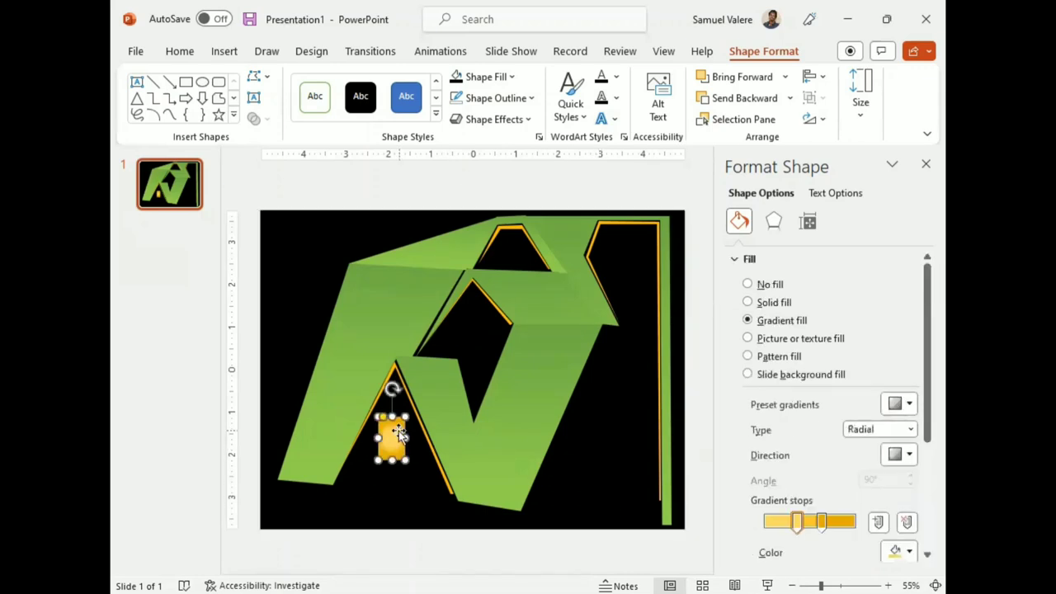
key("Up")
key("Up")
key("Up")
key("Up")
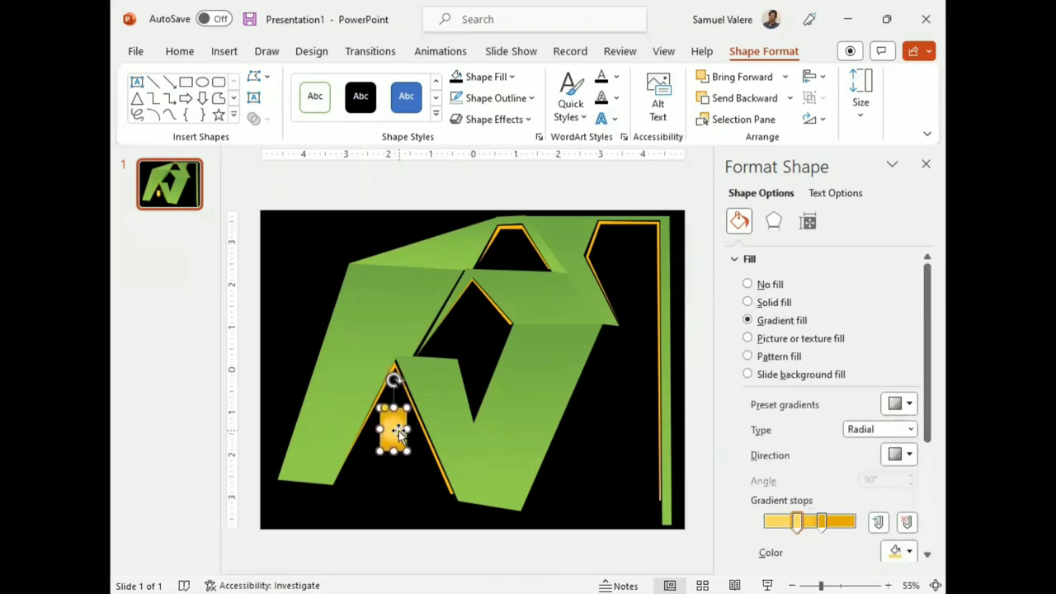
key("Up")
key("Up")
key("Up")
left_click(393, 470)
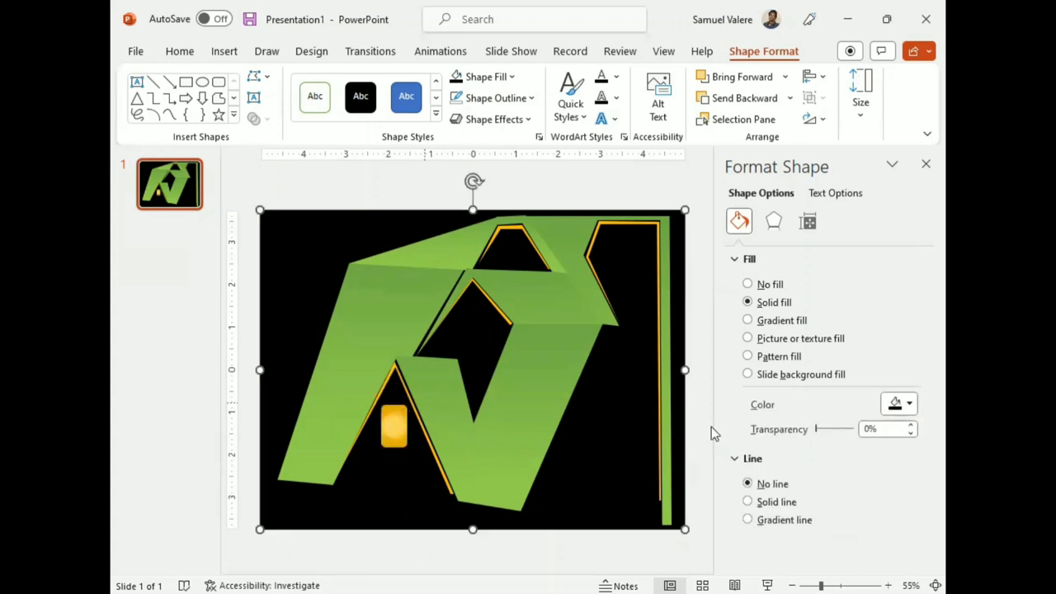
Step: Draw a 3 pt black horizontal line across the yellow window
left_click(925, 163)
left_click(153, 81)
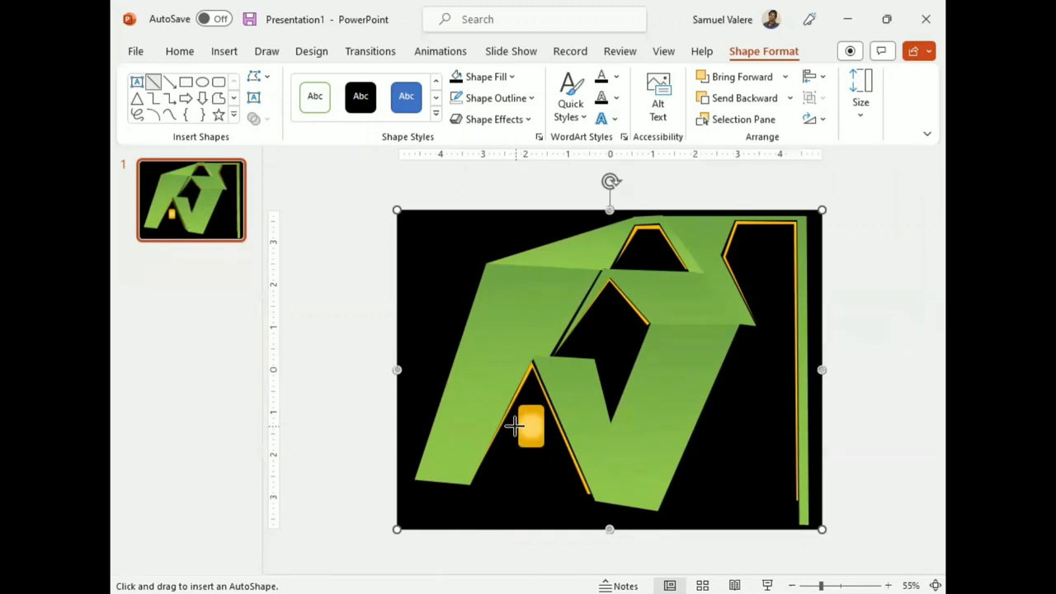
left_click_drag(514, 425, 546, 427)
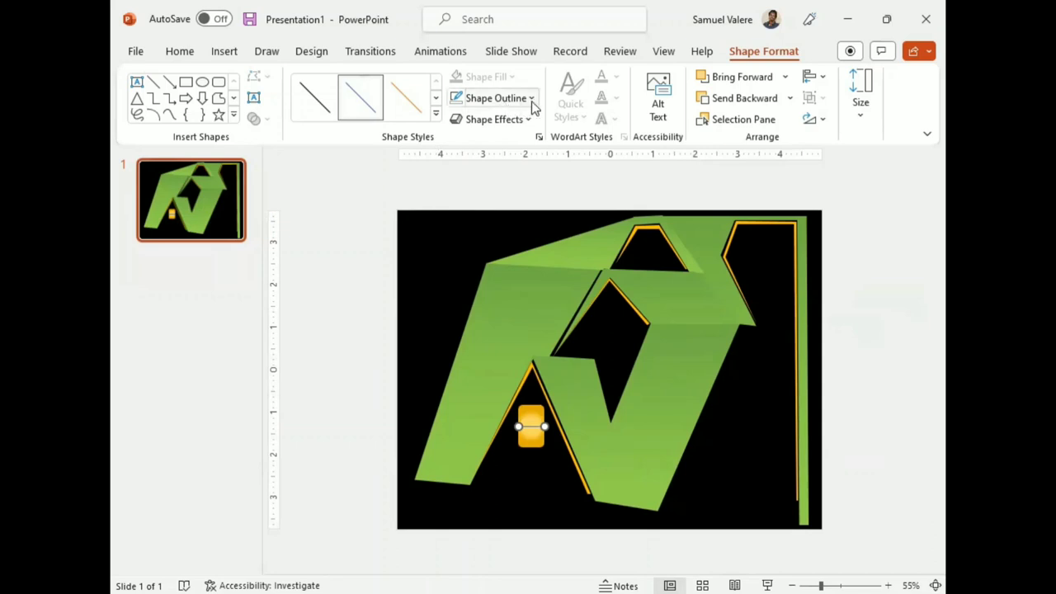
left_click(495, 97)
mouse_move(493, 349)
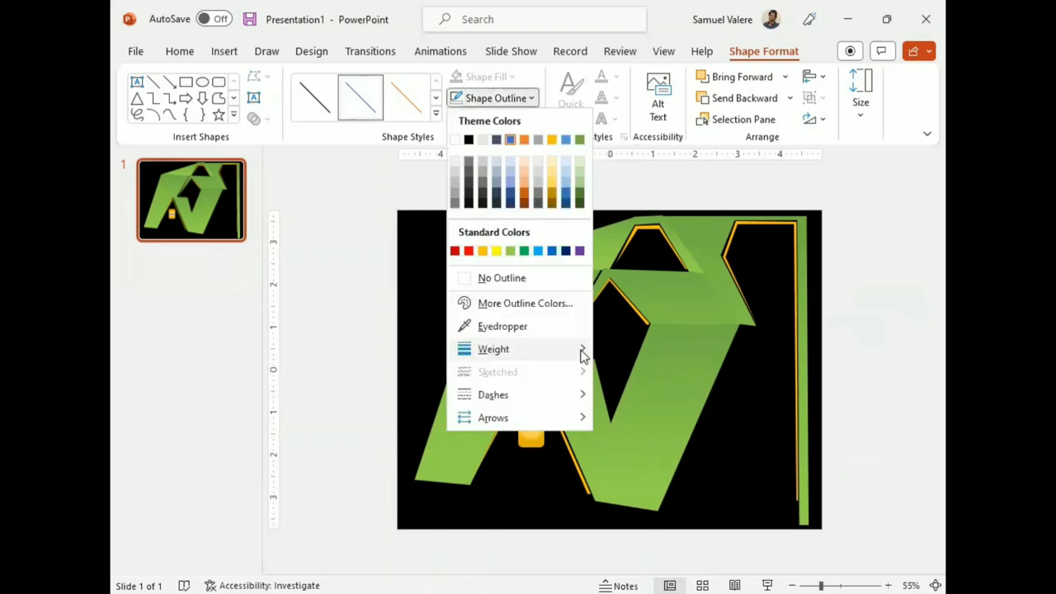
left_click(665, 477)
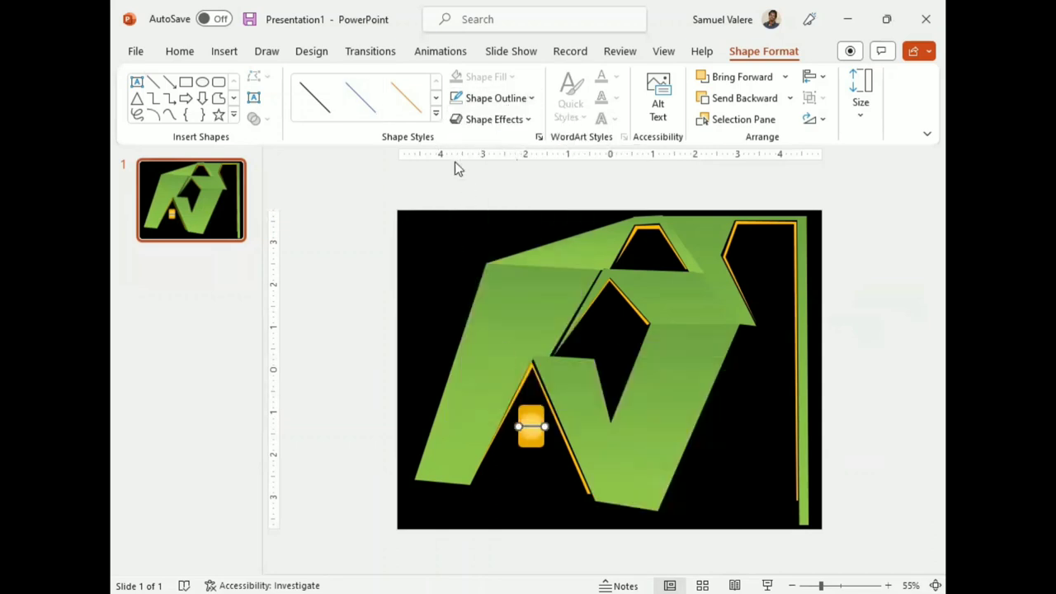
left_click(531, 98)
left_click(469, 140)
Step: Duplicate the line, rotate the copy 90° to vertical, and nudge it up into place
key("Right")
key("Right")
key("Down")
key("Down")
left_click(817, 120)
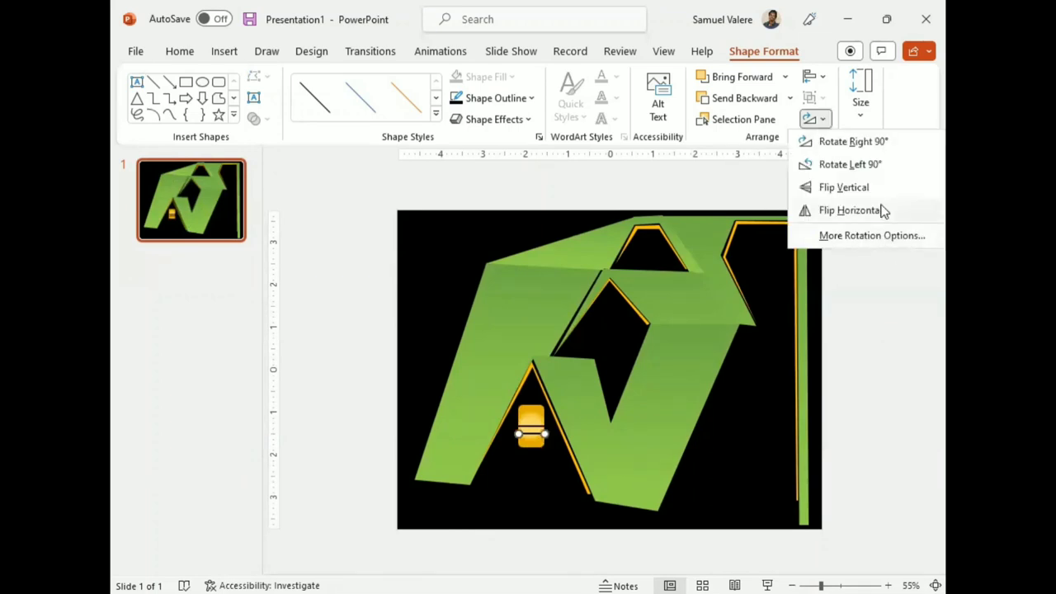
left_click(844, 165)
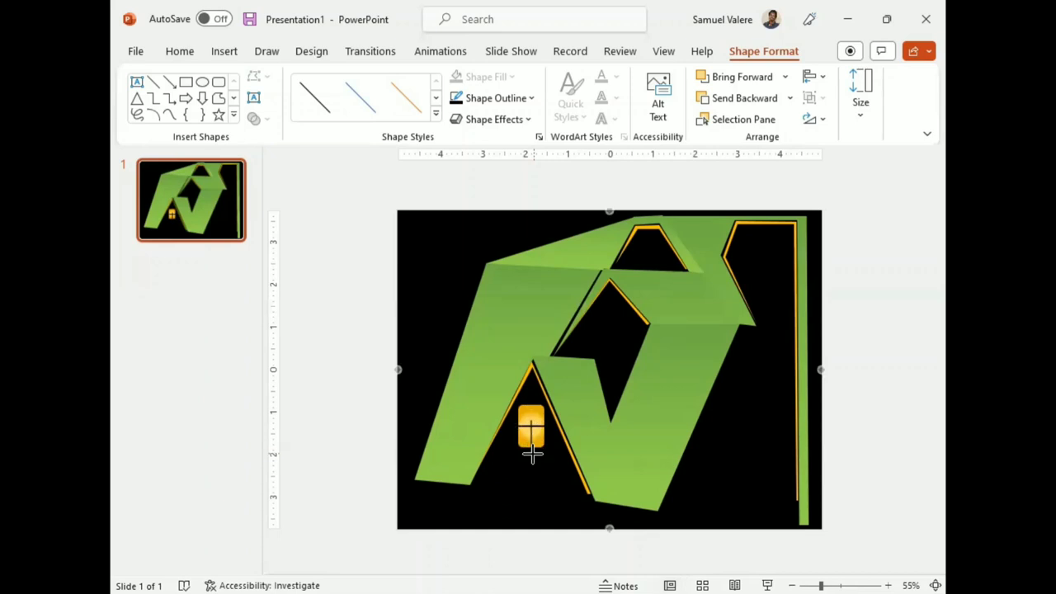
key("Up")
key("Up")
key("Up")
key("Up")
key("Up")
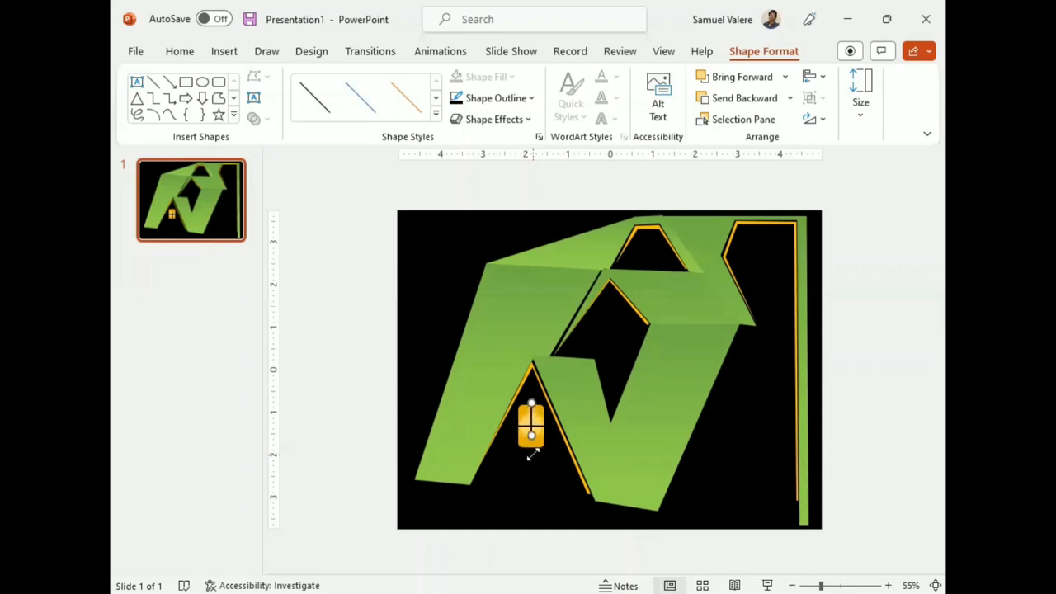
left_click(530, 447)
left_click(551, 469)
left_click(541, 443)
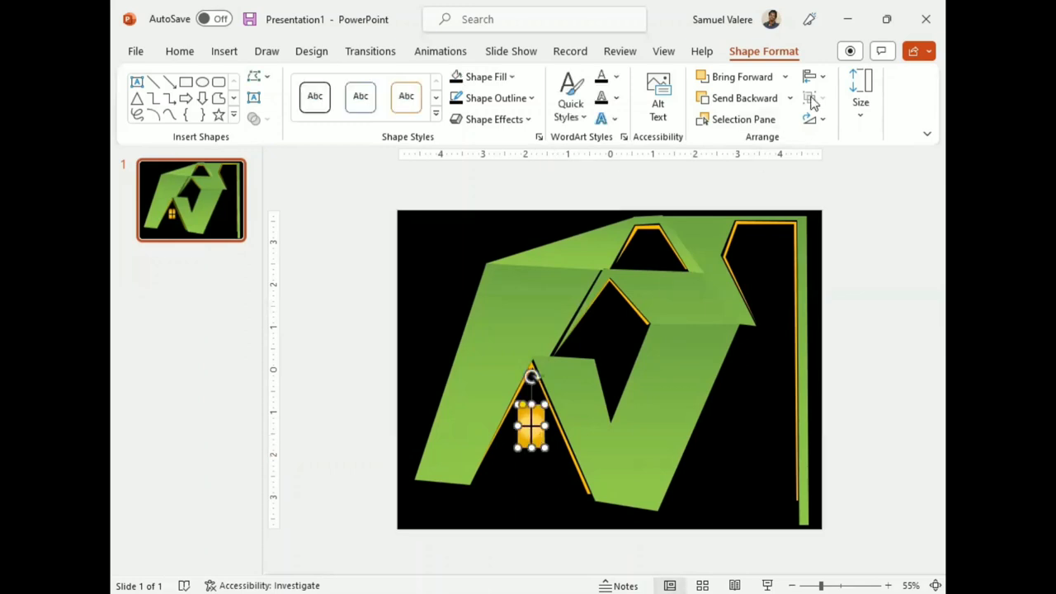
Step: Group the window rectangle with both crossbars using the Selection Pane, then duplicate the group with Ctrl+D
left_click(745, 122)
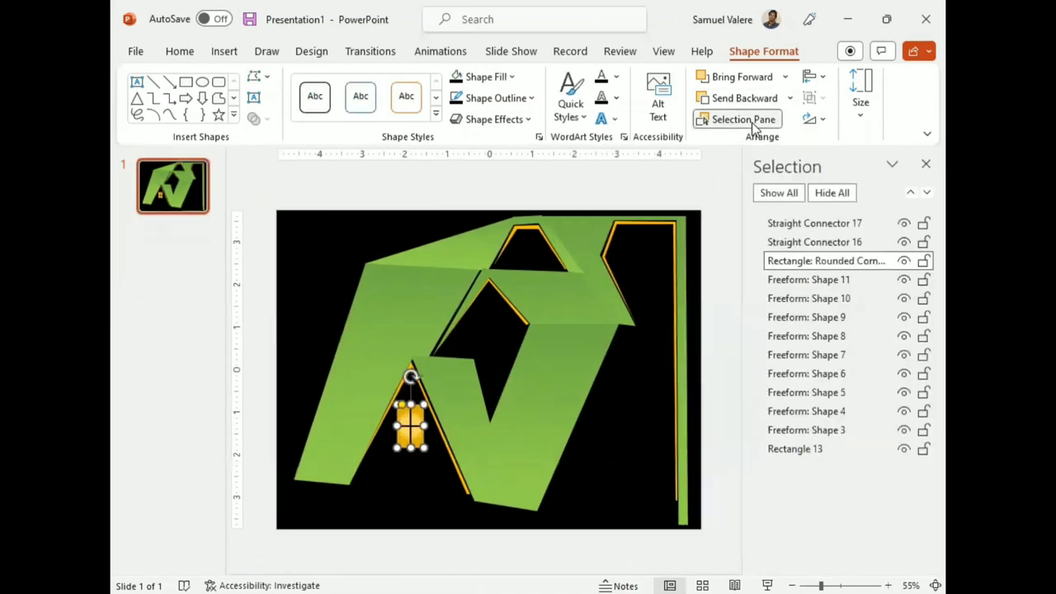
left_click(840, 242, "ctrl")
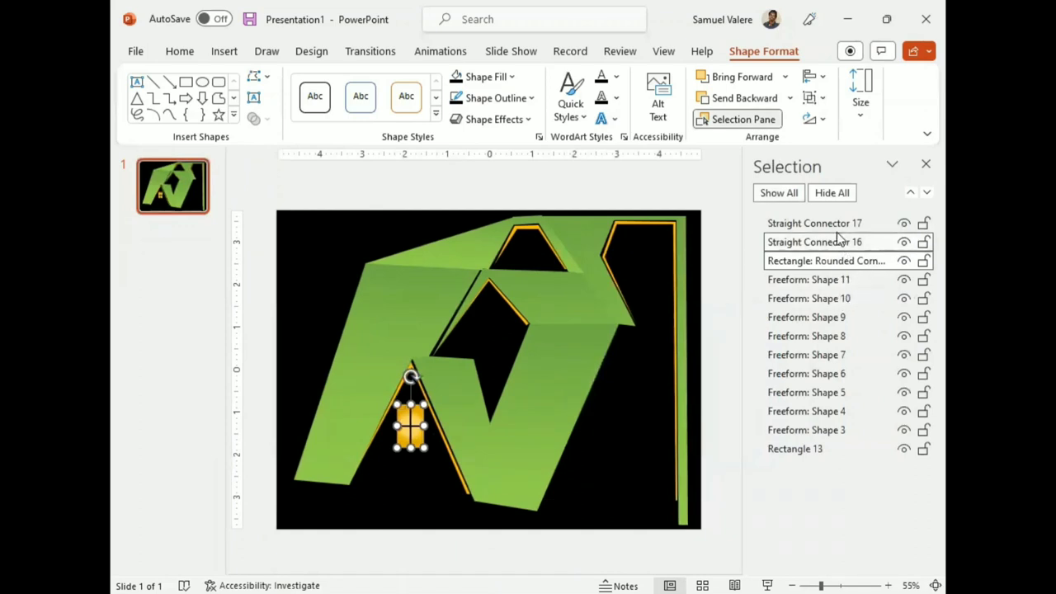
left_click(832, 225, "ctrl")
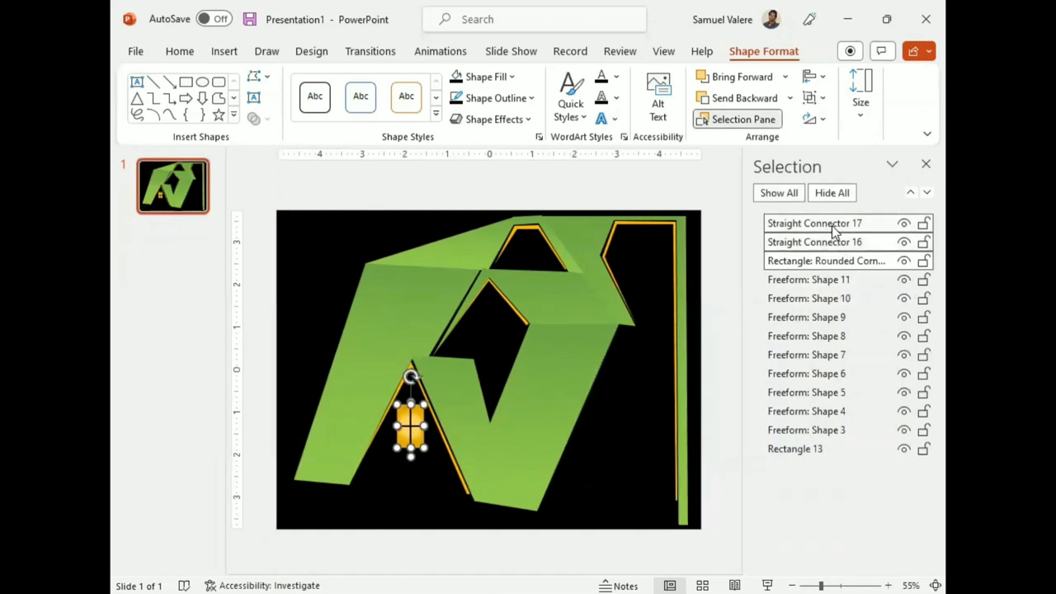
left_click(816, 99)
left_click(841, 122)
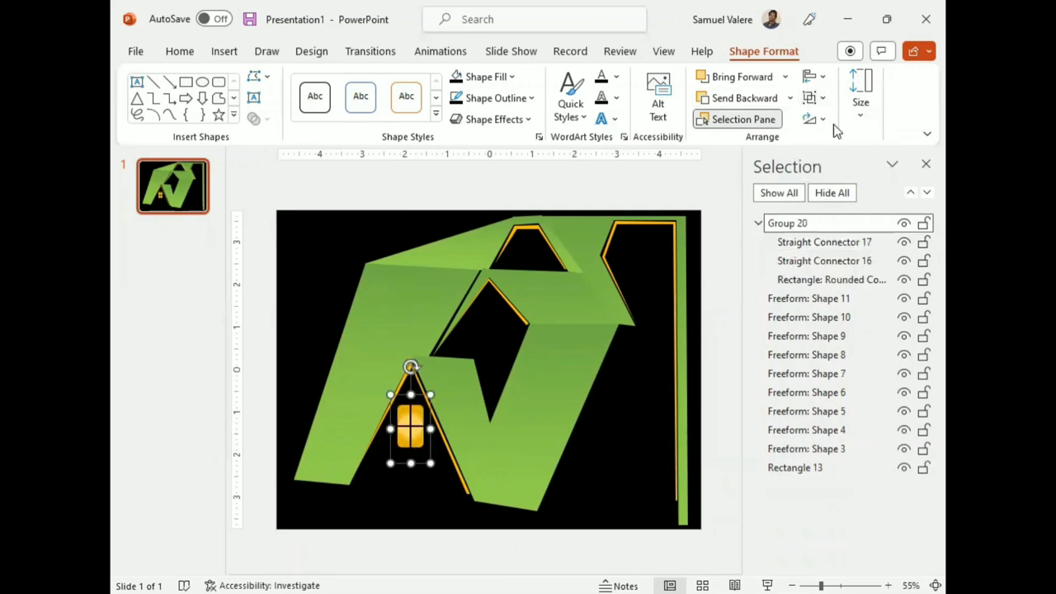
key("ctrl+d")
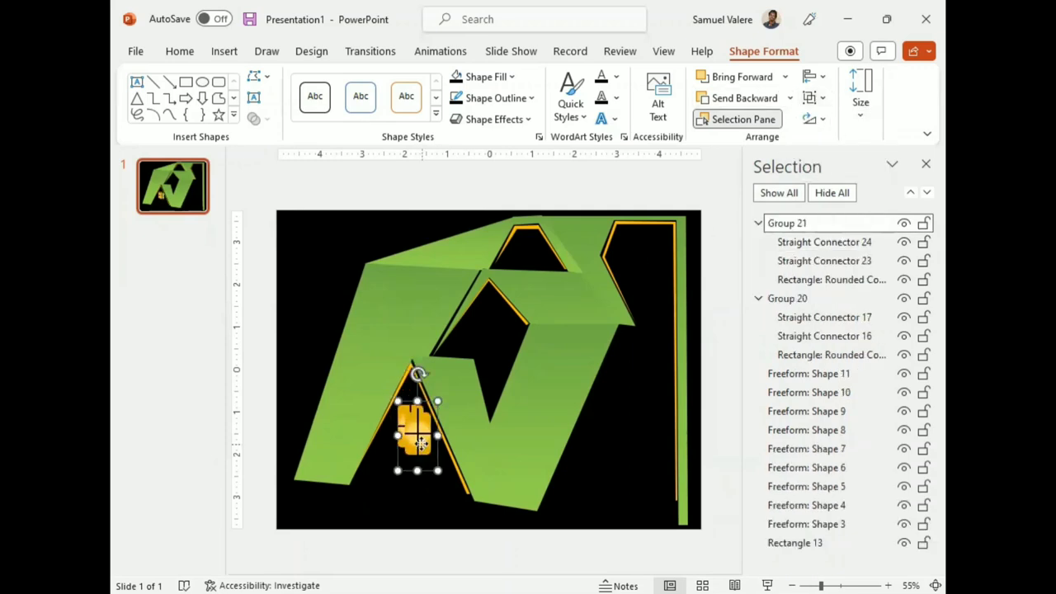
Step: Place one window copy in the middle gap and a shrunken copy in the right gable
left_click_drag(419, 440, 496, 335)
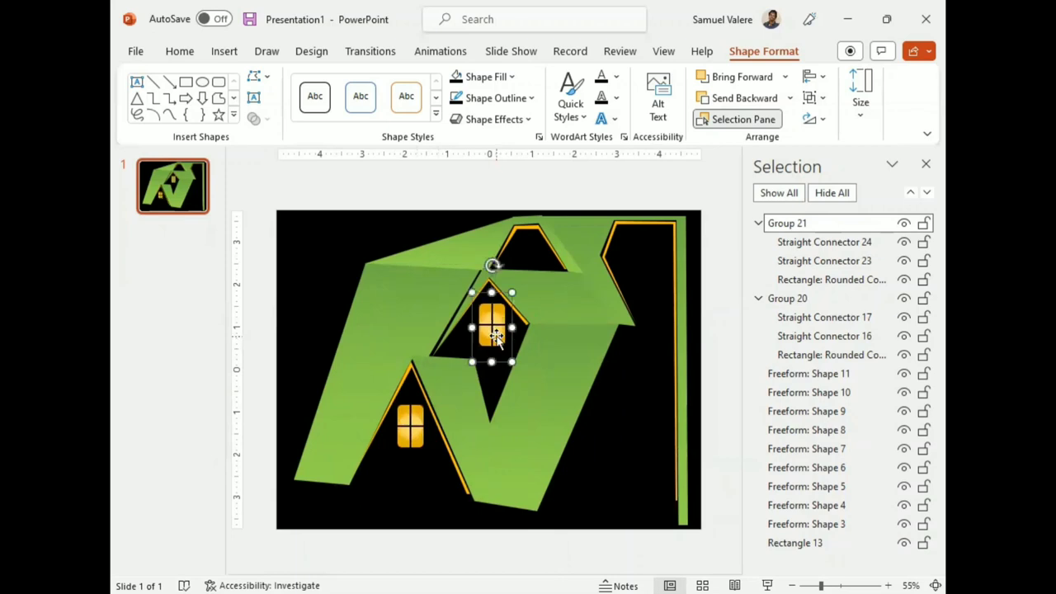
key("Left")
key("Left")
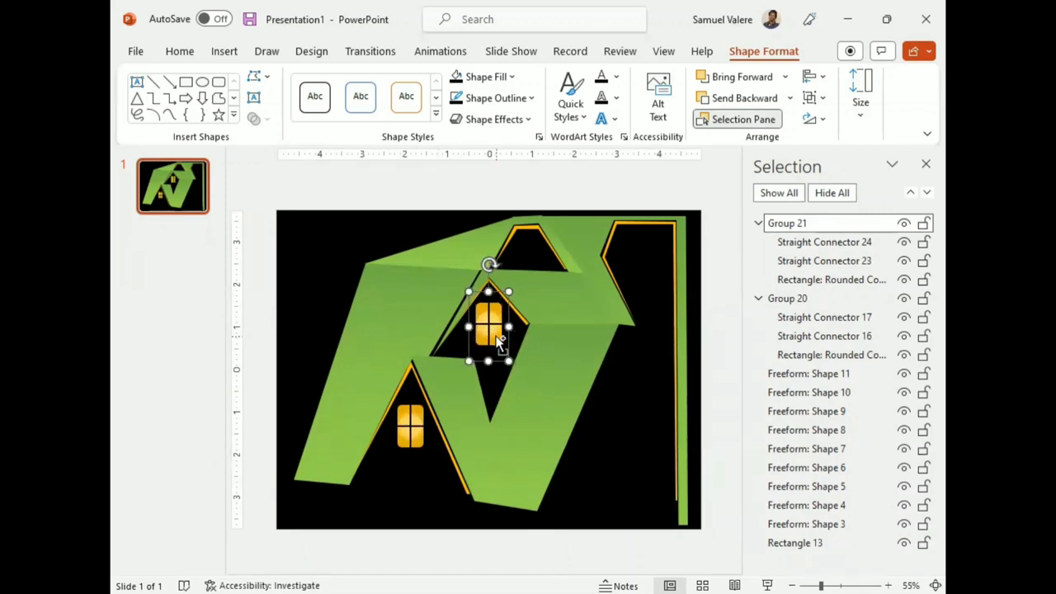
key("ctrl+d")
left_click_drag(580, 252, 656, 260)
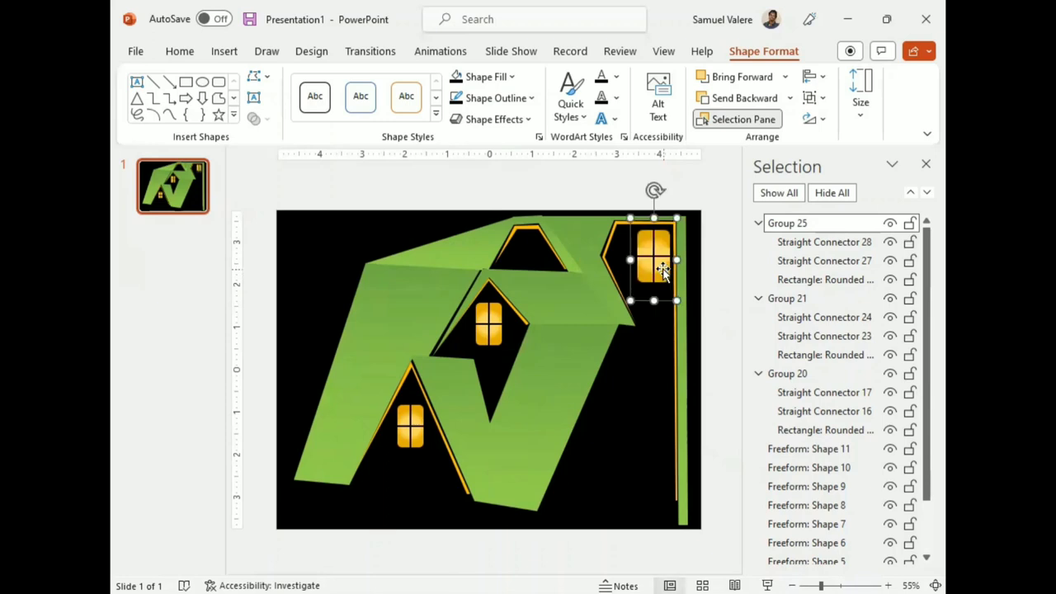
mouse_move(668, 285)
left_mouse_down()
mouse_move(662, 270)
mouse_move(629, 261)
mouse_move(698, 272)
mouse_move(605, 268)
left_mouse_up()
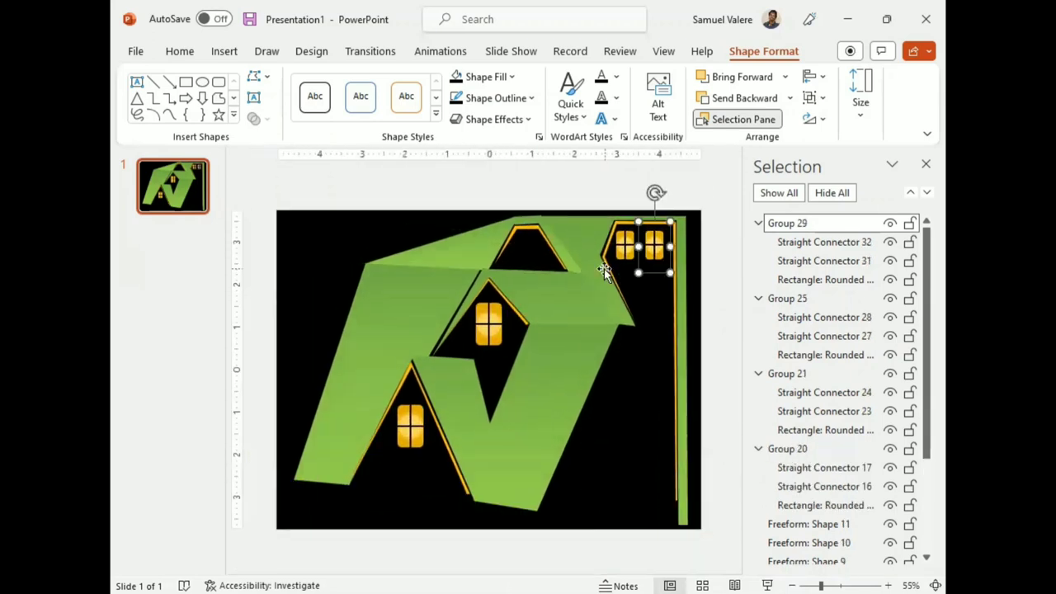
key("ctrl+Right")
key("ctrl+Right")
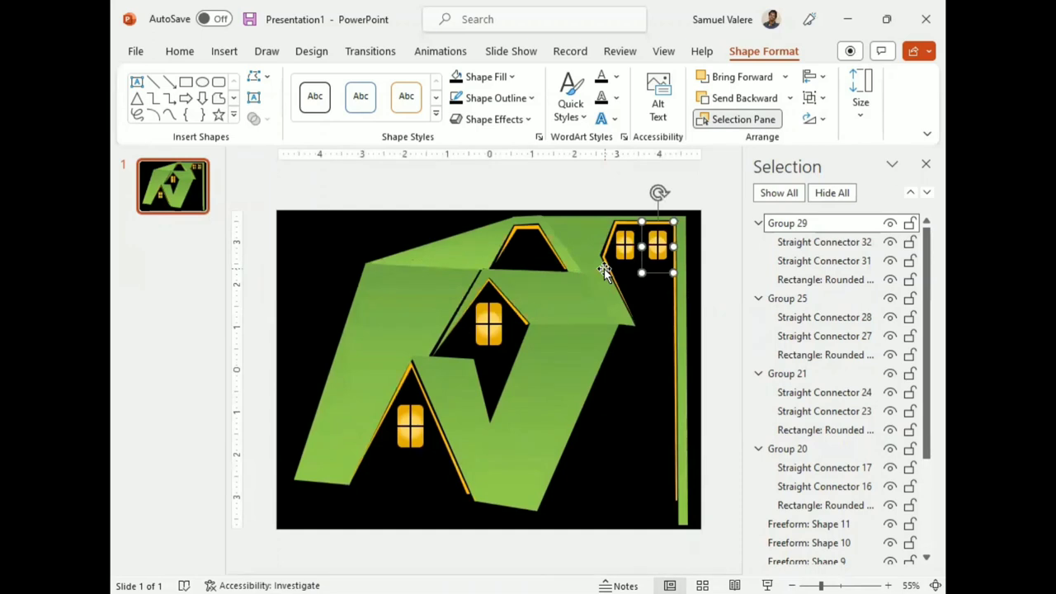
Step: Add another window lower on the right wall and one centred in the upper roof gable
key("ctrl+d")
mouse_move(687, 247)
left_mouse_down()
mouse_move(670, 285)
mouse_move(646, 293)
left_mouse_up()
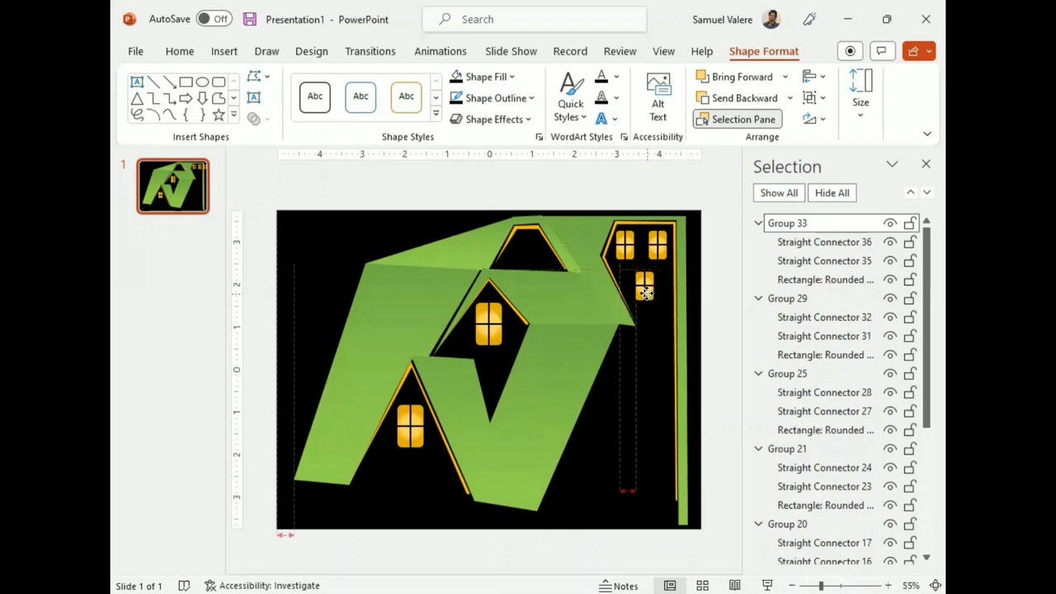
left_click_drag(645, 293, 643, 303)
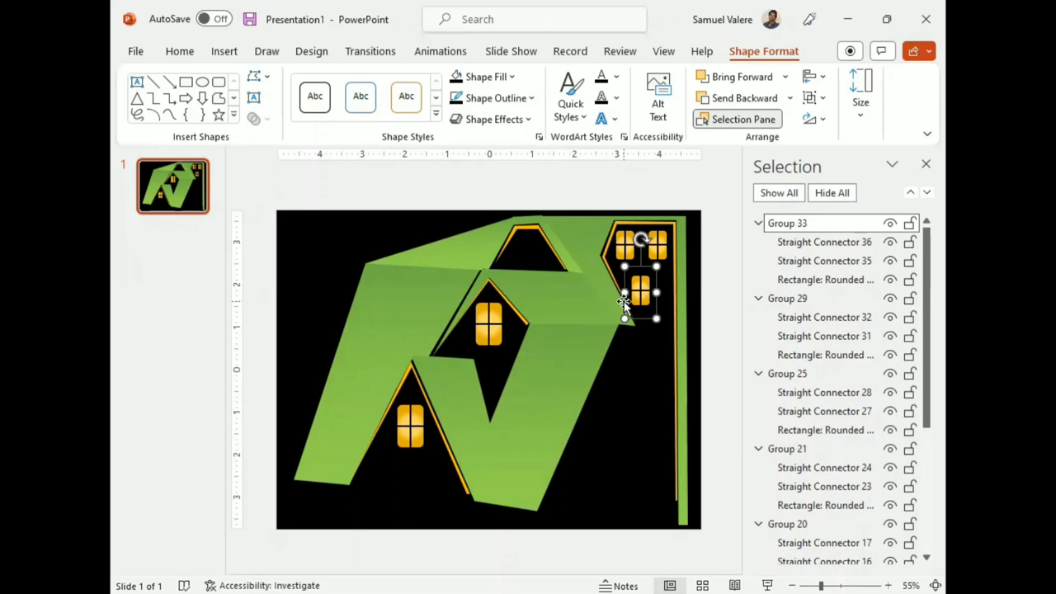
key("ctrl+d")
left_click_drag(625, 320, 529, 260)
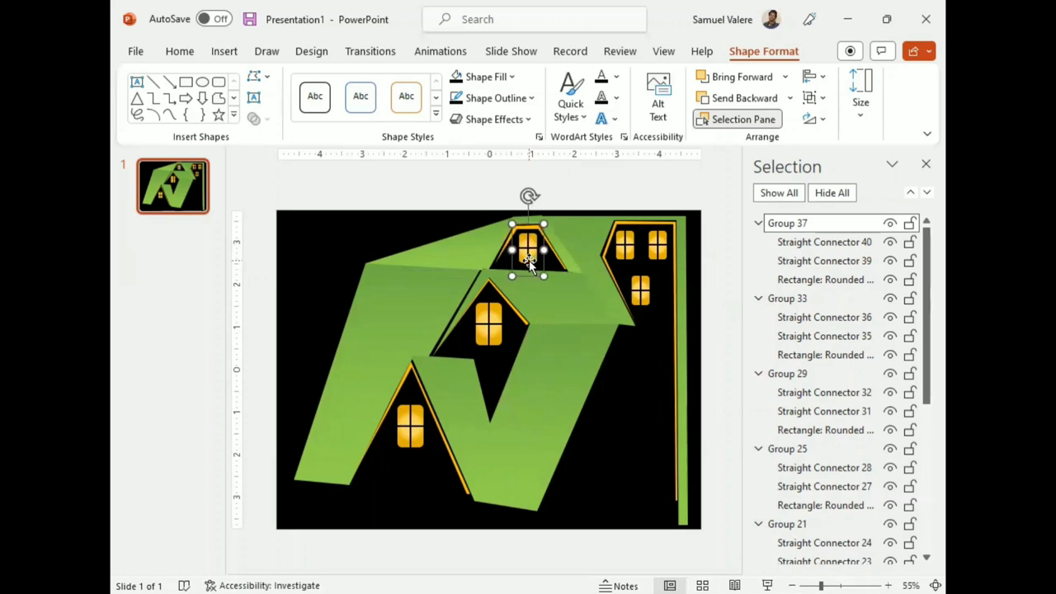
mouse_move(529, 259)
left_mouse_down()
mouse_move(543, 274)
mouse_move(535, 266)
left_mouse_up()
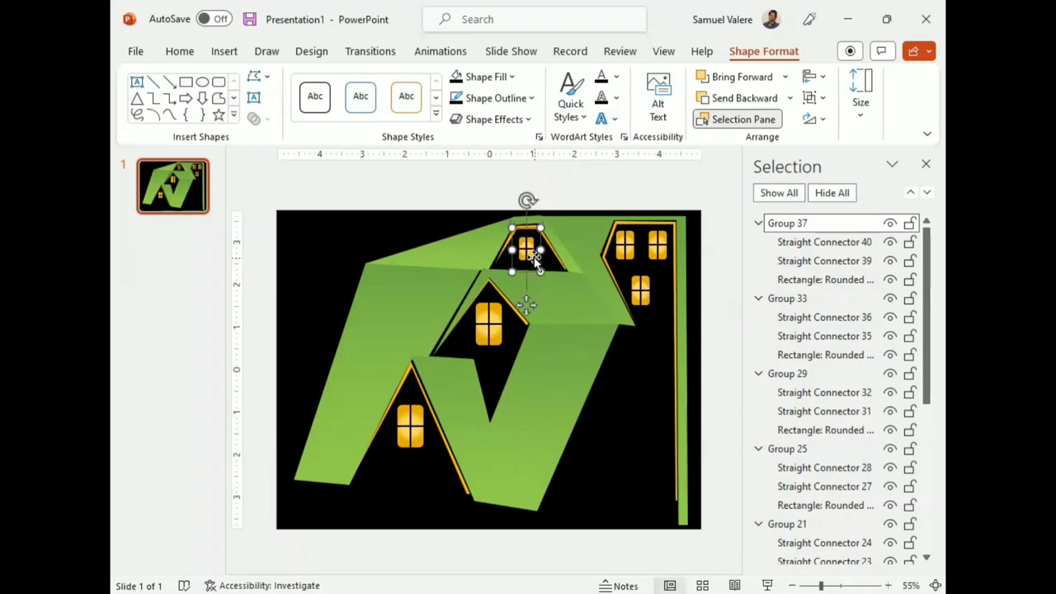
Step: Shrink the middle-gap window and add a second copy beside it
left_click(493, 346)
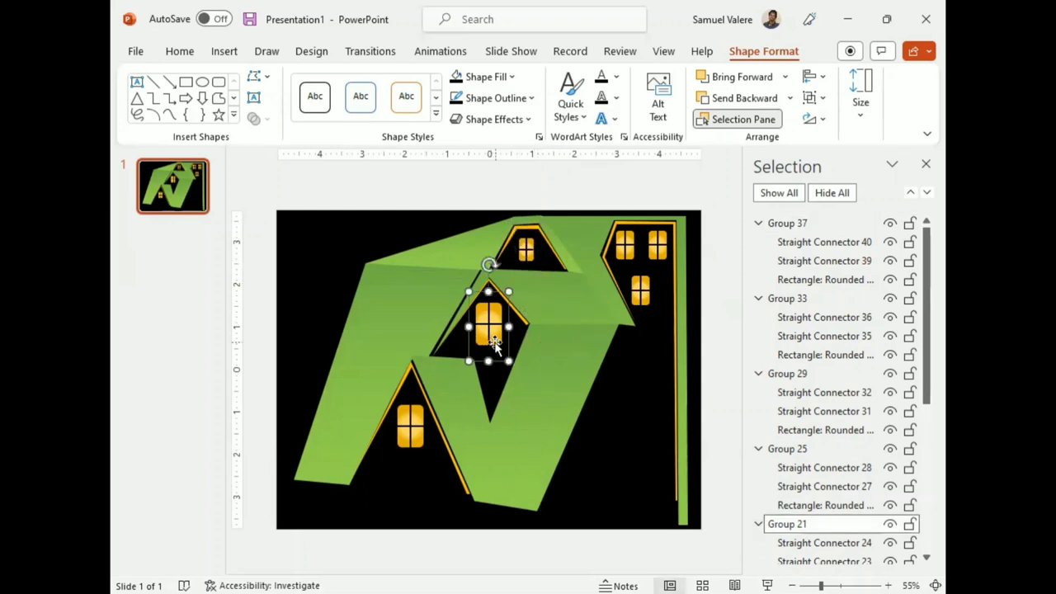
left_click_drag(511, 360, 502, 345)
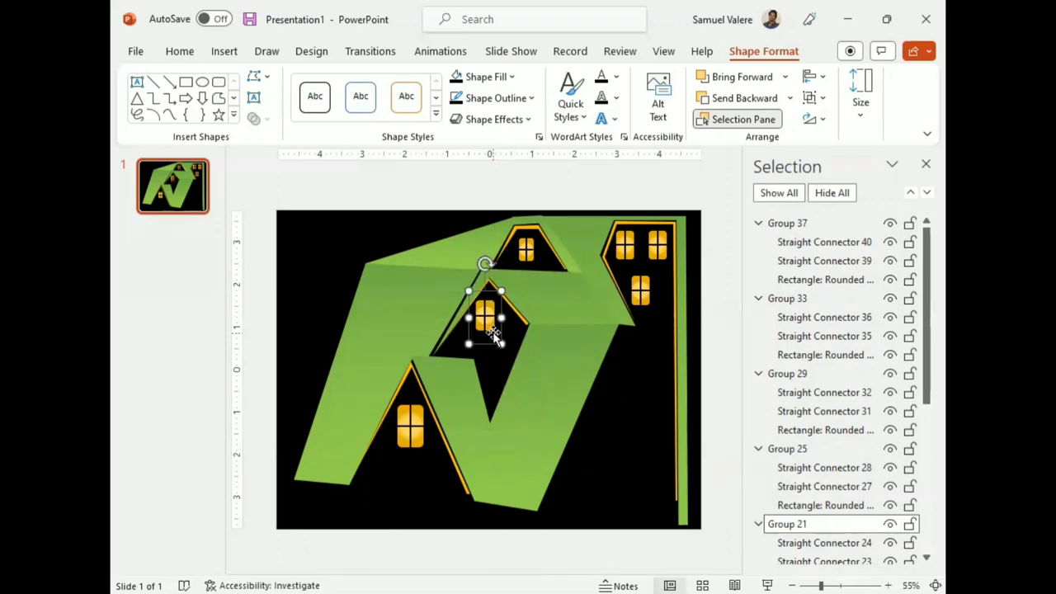
left_click_drag(495, 338, 491, 330)
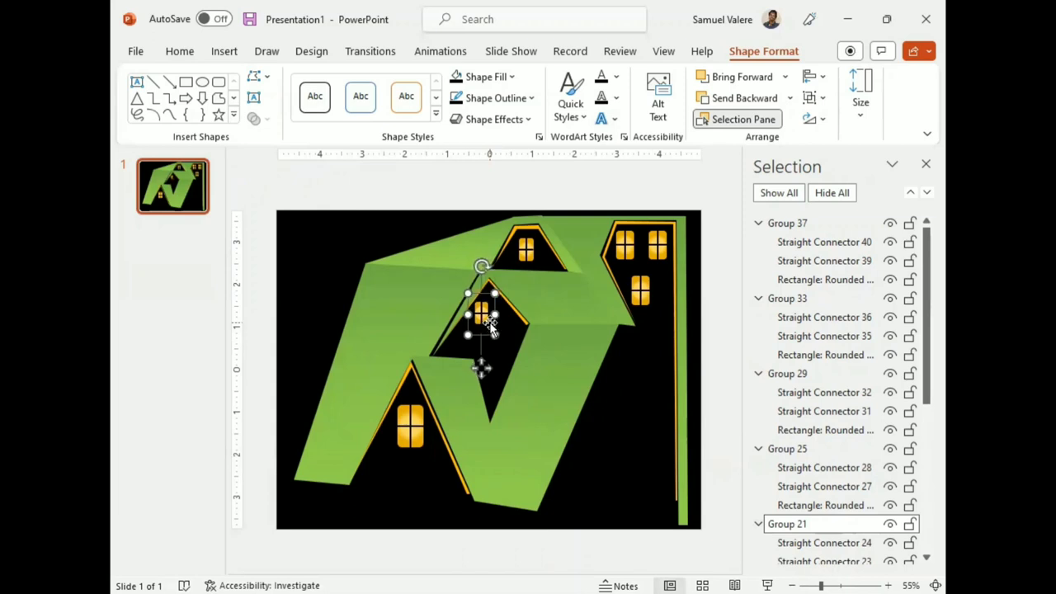
key("ctrl+d")
left_click_drag(490, 328, 511, 328)
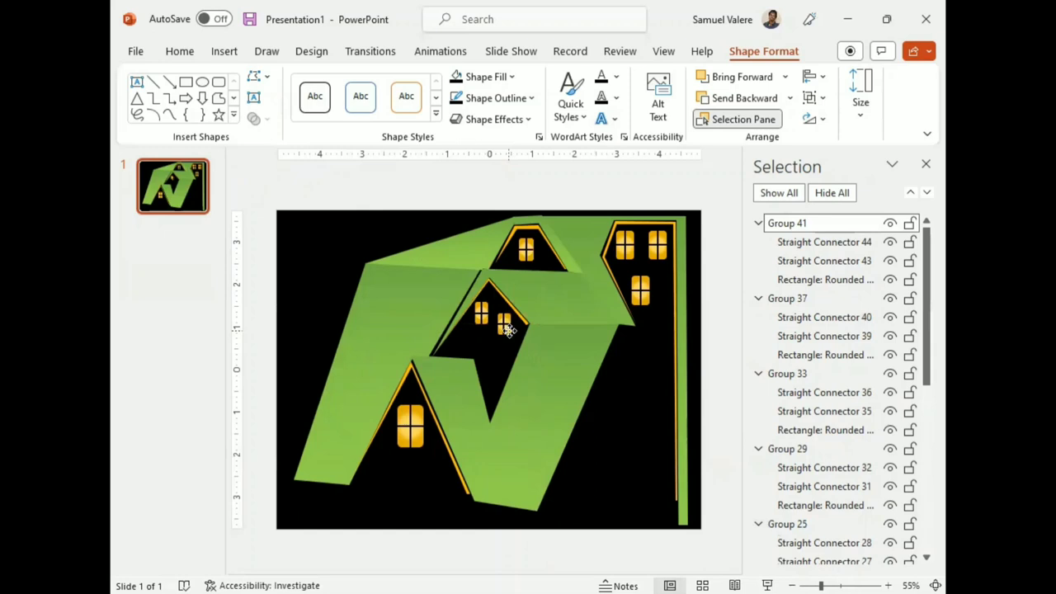
mouse_move(512, 328)
left_mouse_down()
mouse_move(521, 354)
mouse_move(482, 359)
mouse_move(462, 348)
left_mouse_up()
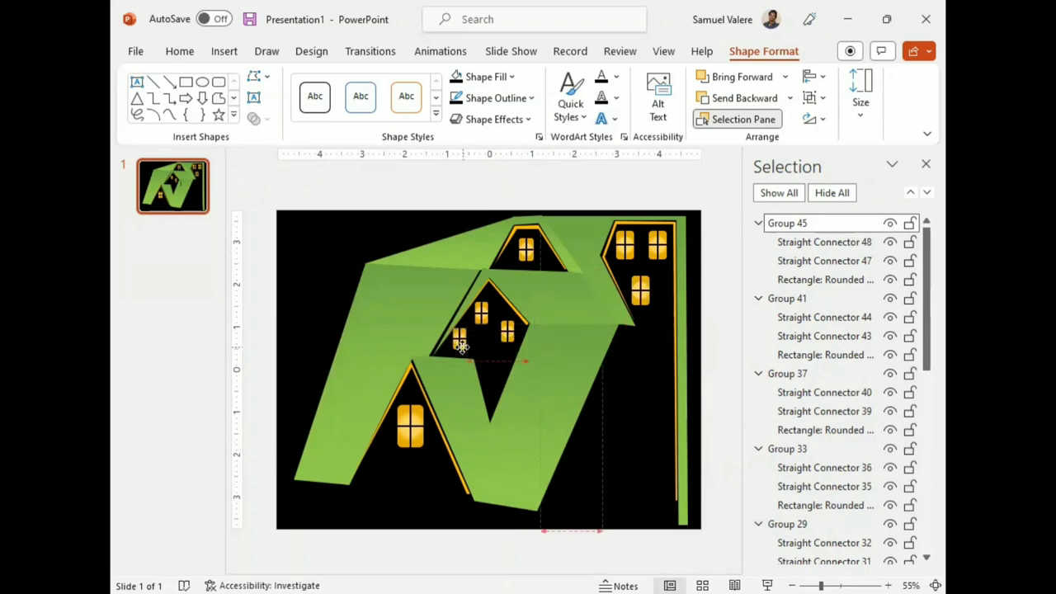
key("Down")
key("Down")
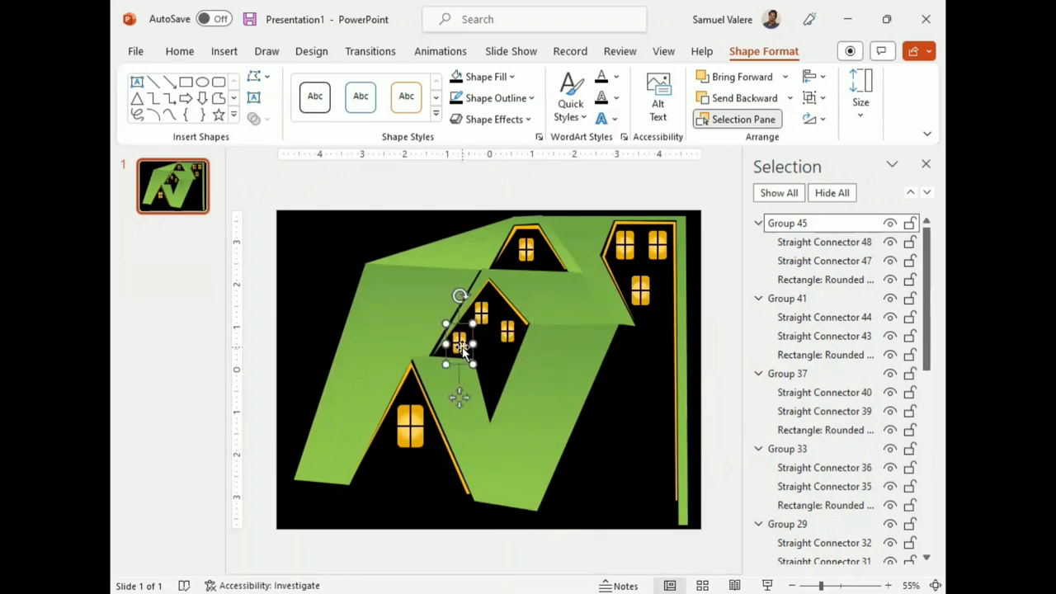
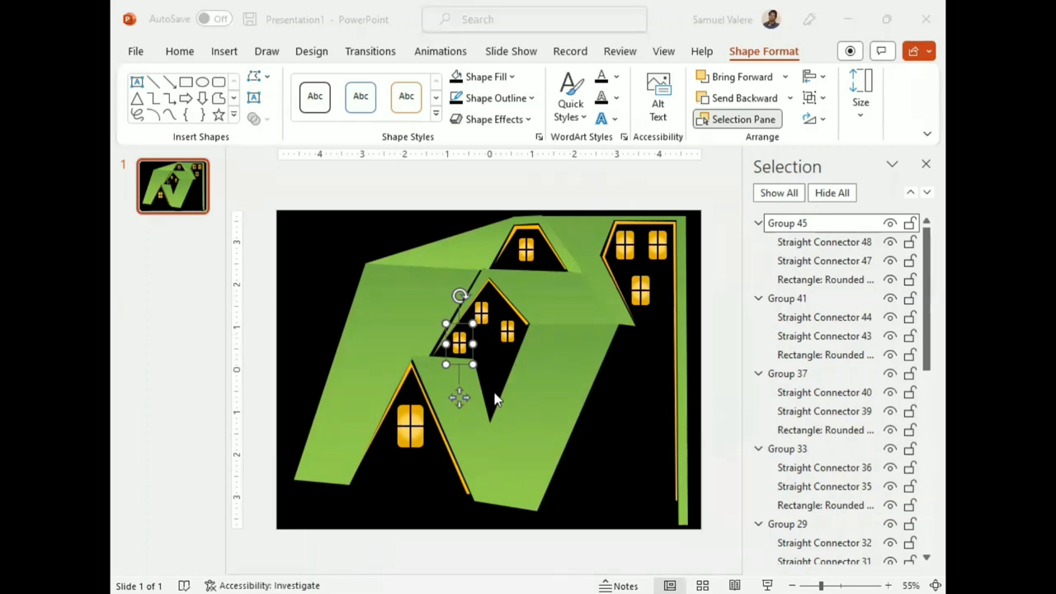
Step: Inspect the dormer window and roof band, then select the whole roof group and choose Freeform
left_click(538, 259)
scroll(795, 545, "up", 2)
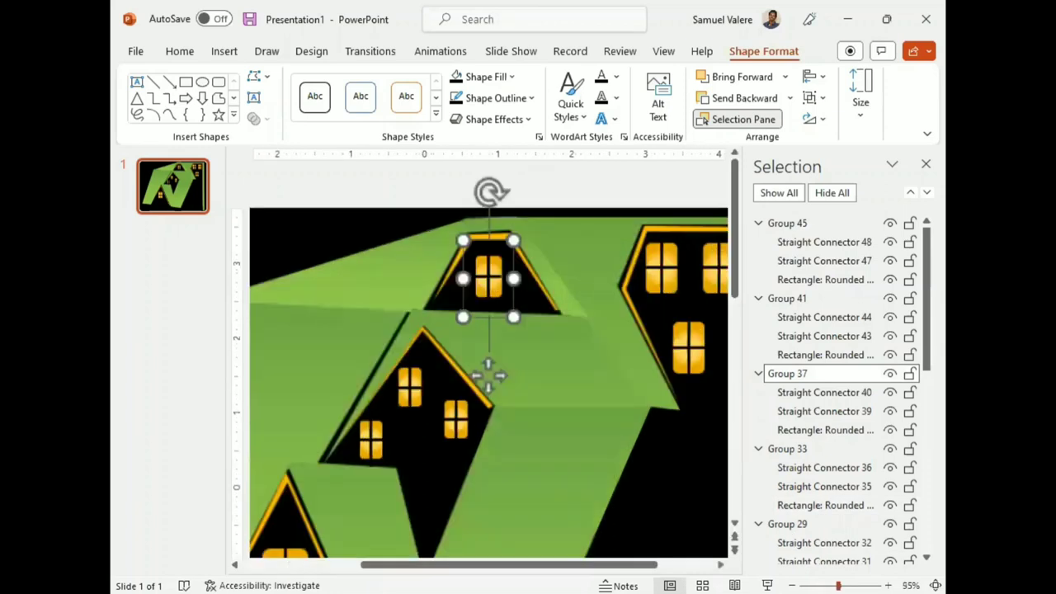
scroll(797, 557, "up", 2)
scroll(521, 322, "down", 2)
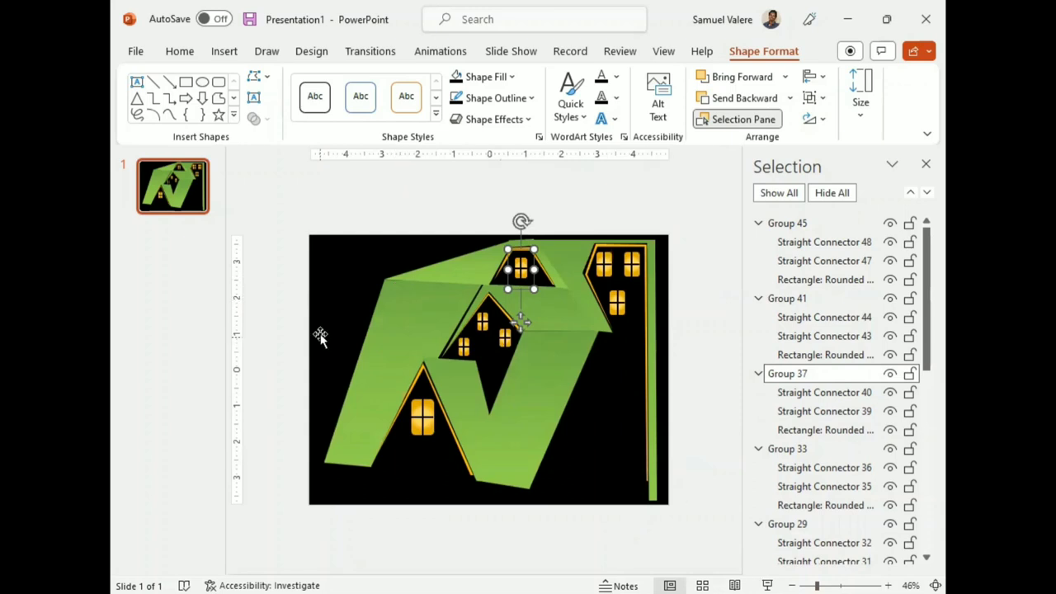
left_click(419, 279)
scroll(520, 326, "up", 3)
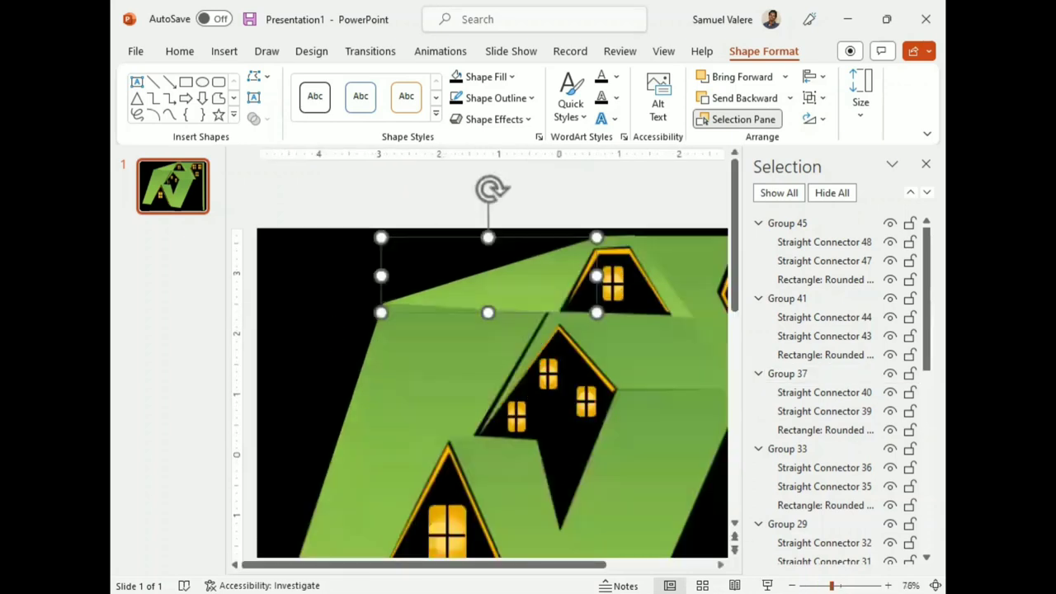
scroll(618, 437, "down", 2)
left_click(618, 436)
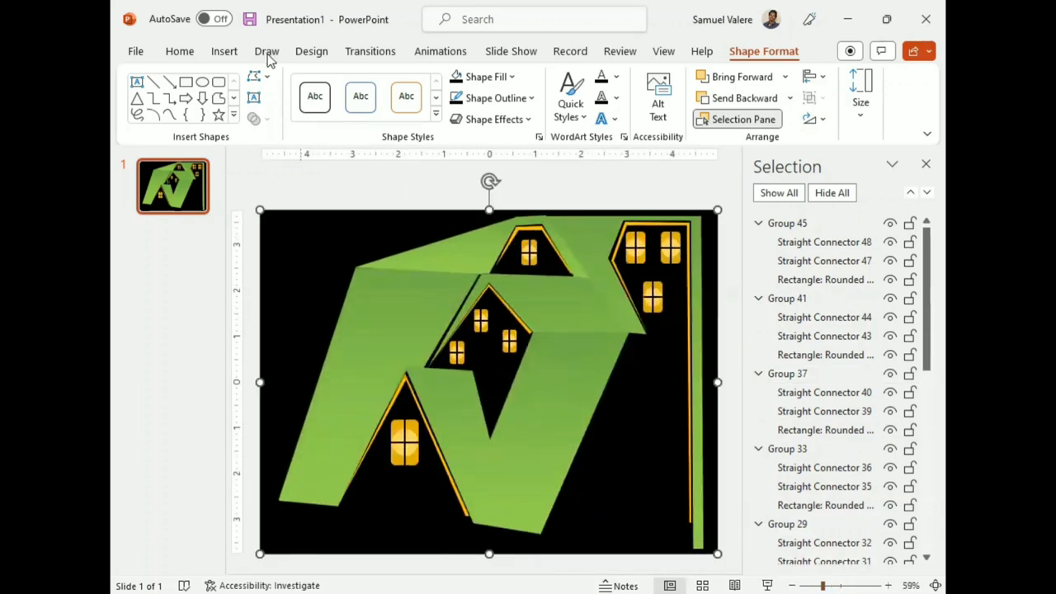
left_click(217, 99)
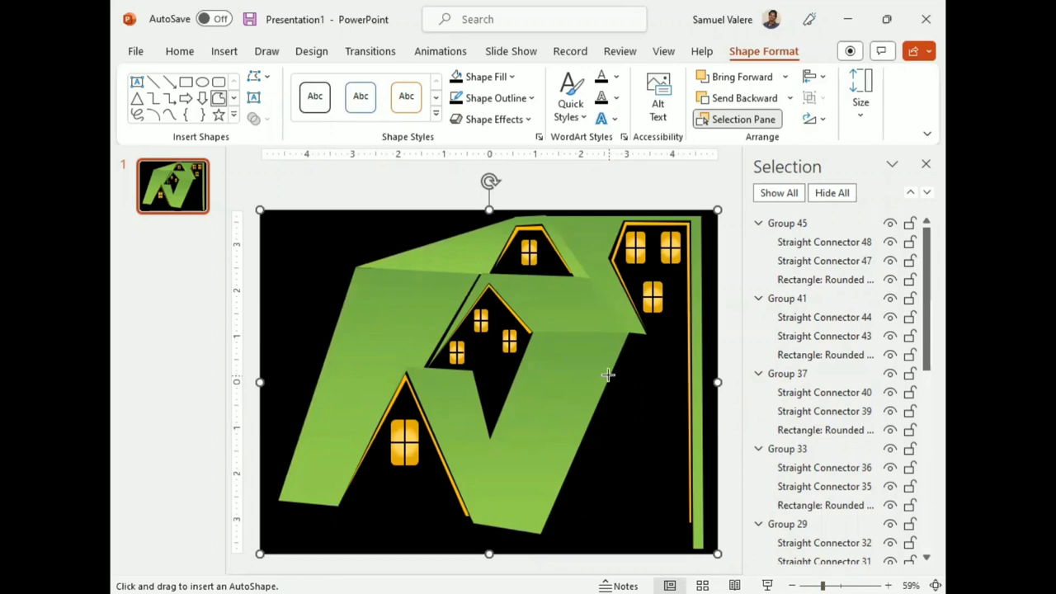
Step: Draw a narrow freeform trim strip down the right edge beside the tall lit house
key("Escape")
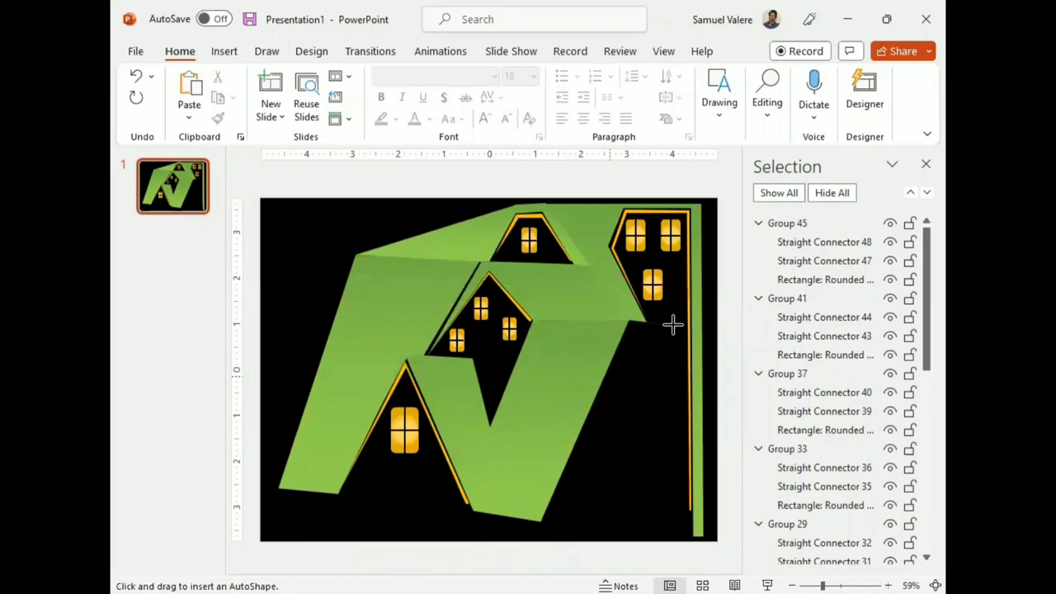
left_click_drag(673, 324, 681, 525)
mouse_move(683, 524)
left_mouse_down()
mouse_move(667, 331)
mouse_move(635, 326)
mouse_move(612, 365)
left_mouse_up()
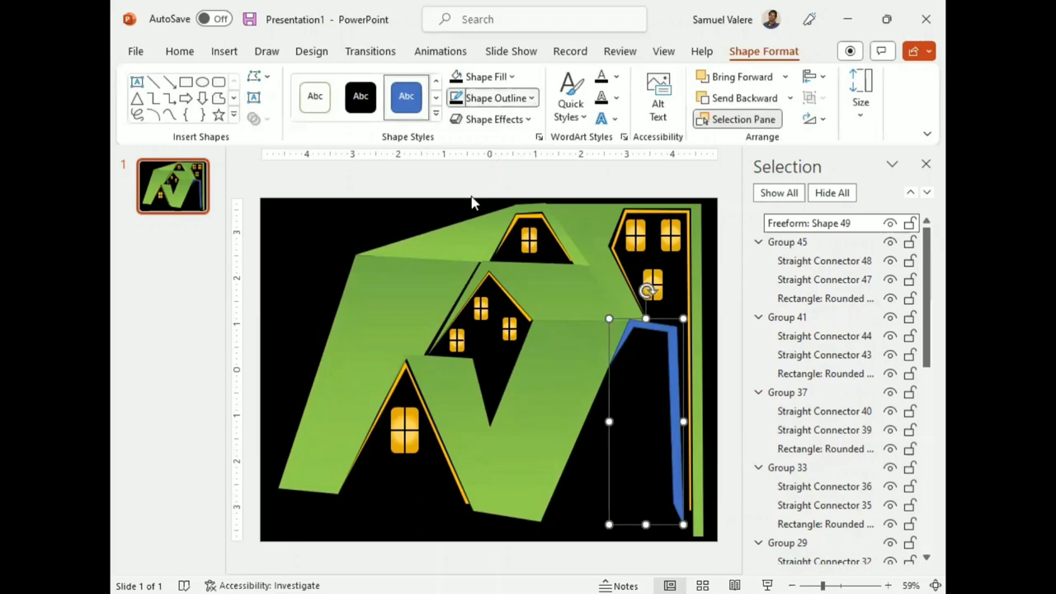
left_click(531, 98)
left_click(524, 257)
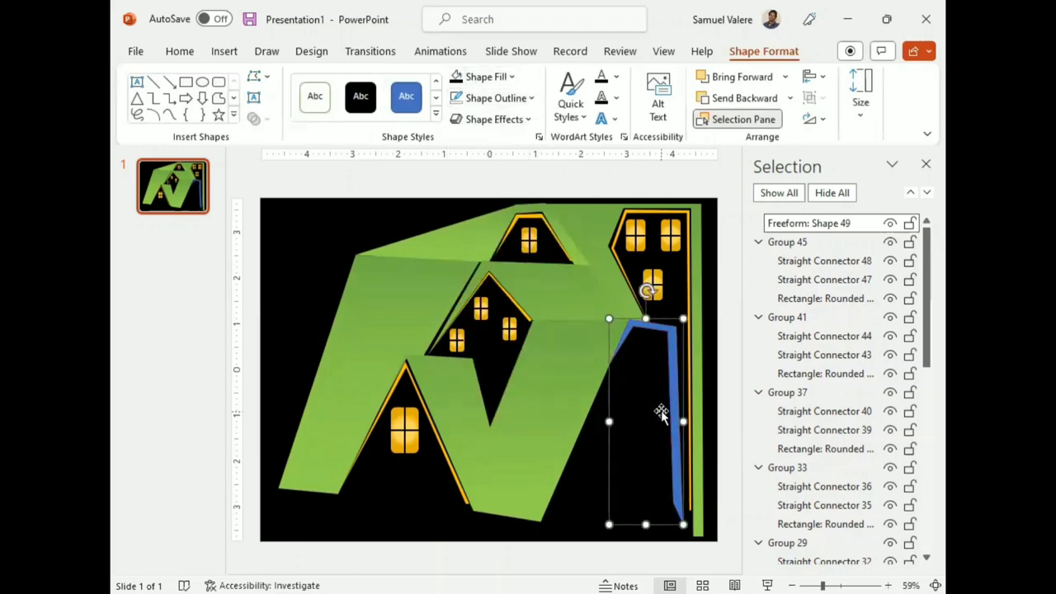
Step: Apply a gradient fill to the right-edge strip in Format Shape
right_click(675, 393)
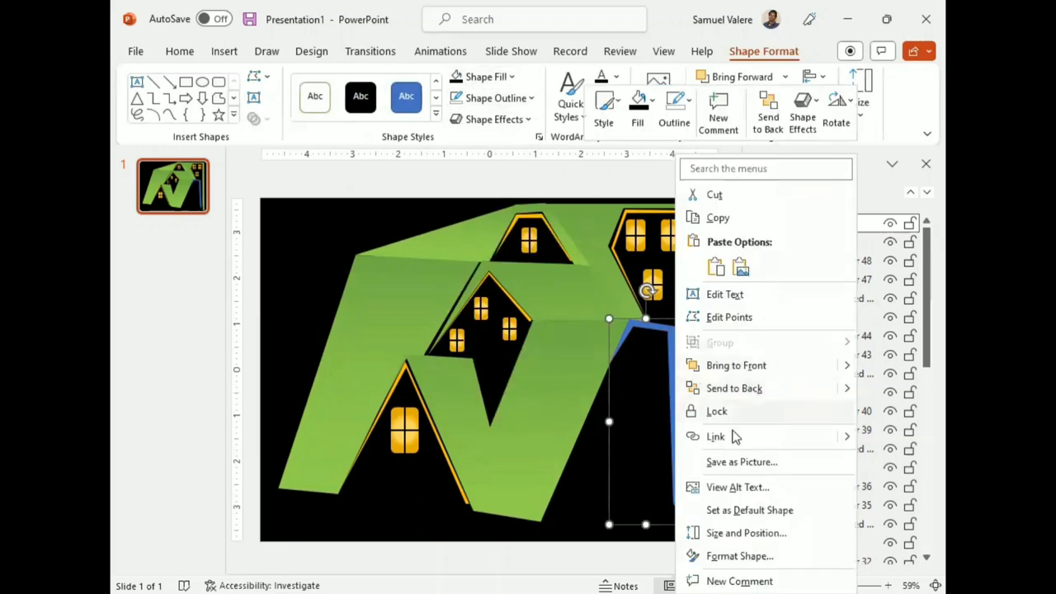
left_click(731, 556)
left_click(754, 323)
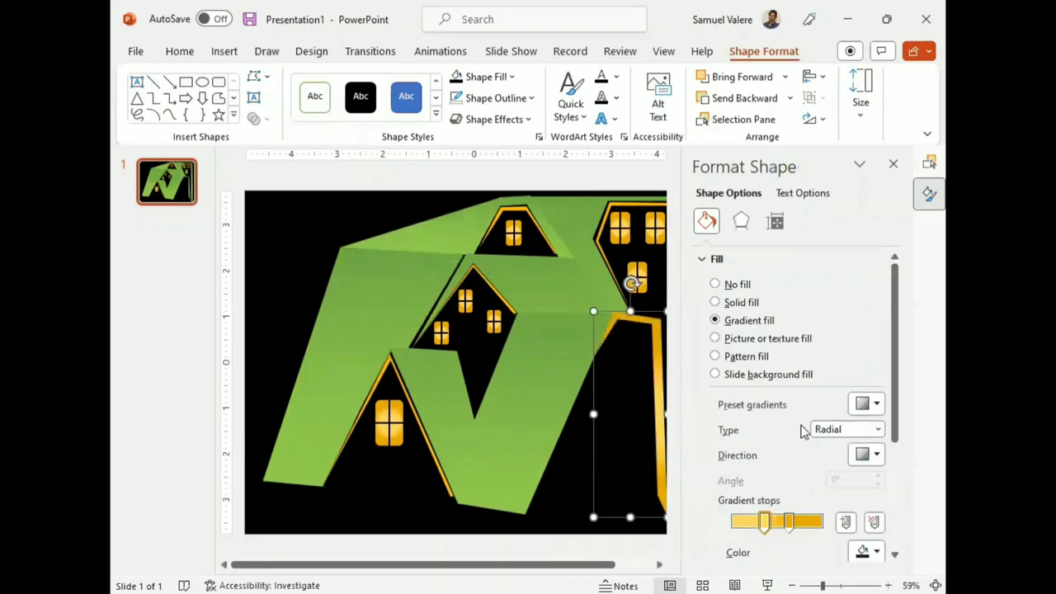
key("alt+F10")
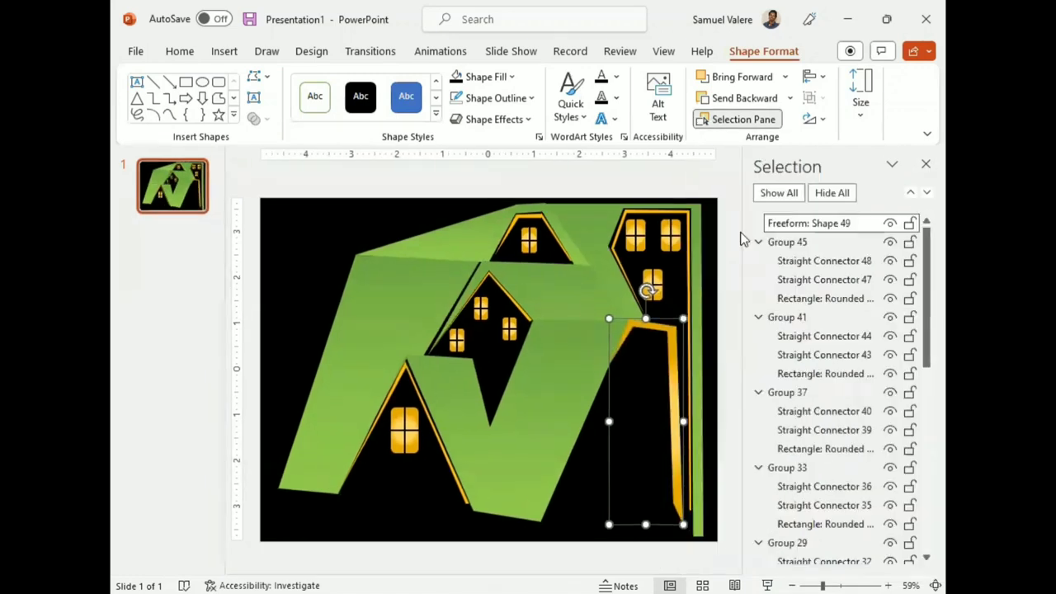
left_click(554, 392)
left_click(673, 378)
right_click(672, 378)
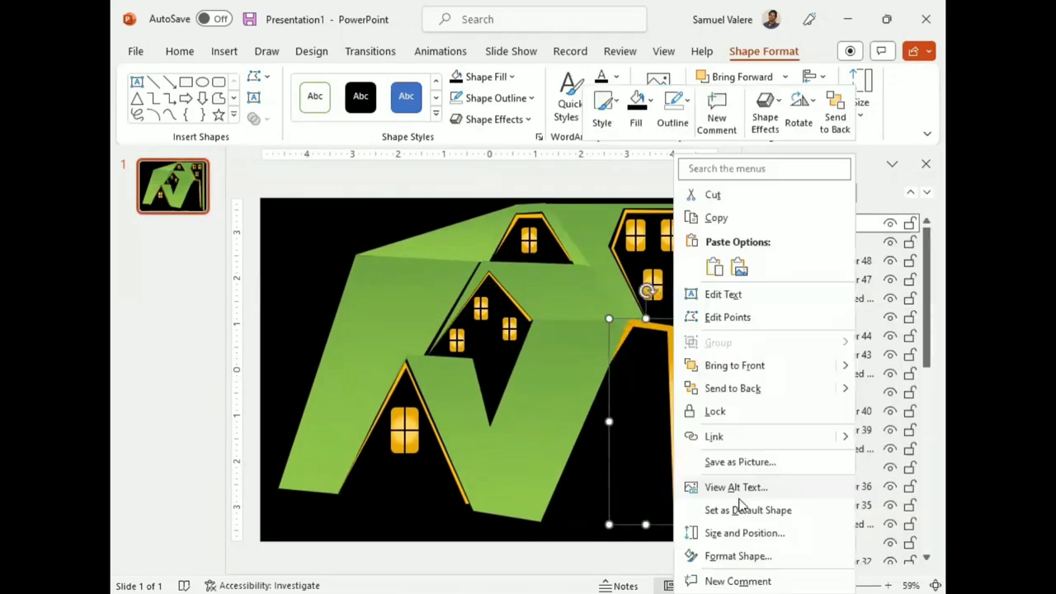
left_click(738, 554)
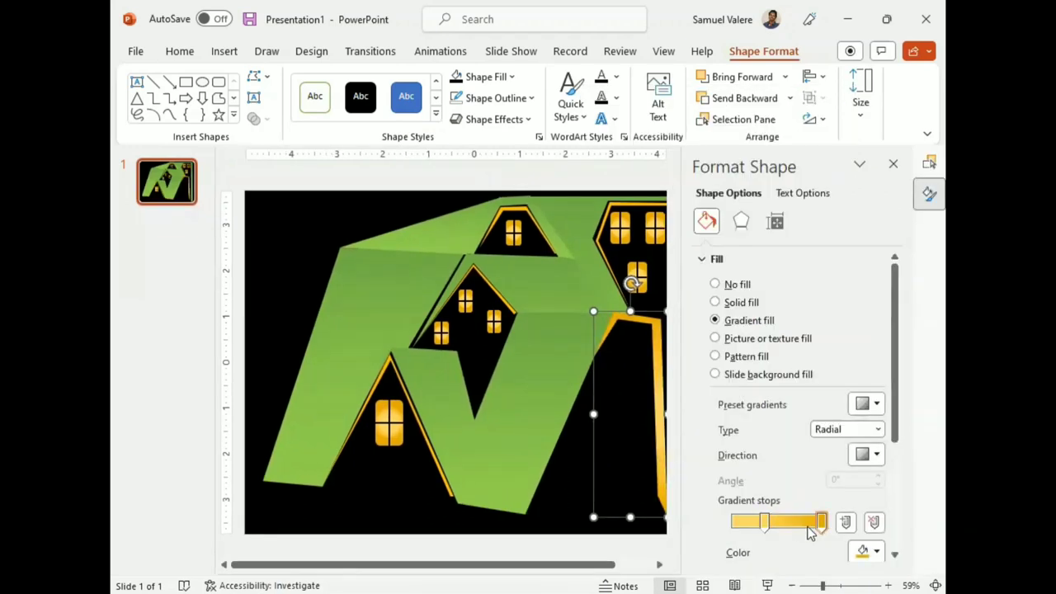
Step: Set the gradient stops to green and light green, moving the left stop fully left
left_click(881, 556)
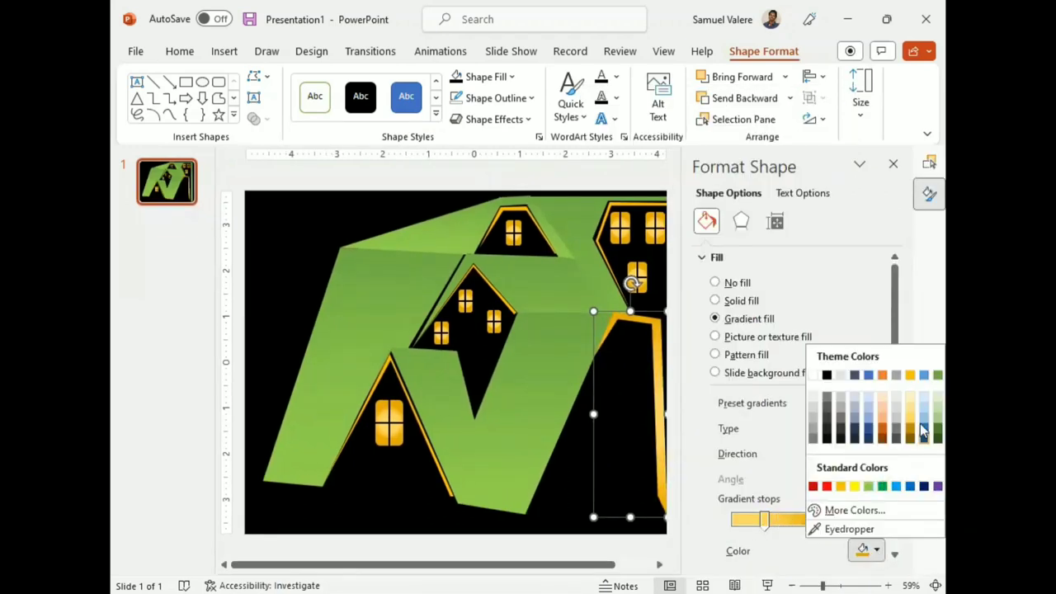
left_click(925, 378)
left_click(762, 523)
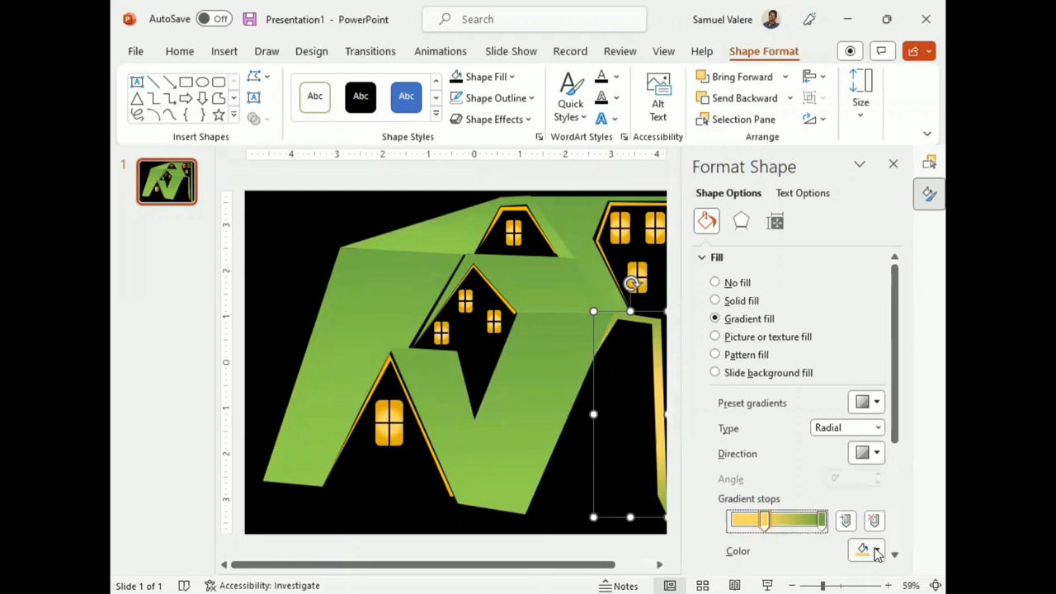
left_click(877, 555)
left_click(868, 486)
left_click_drag(764, 521, 735, 521)
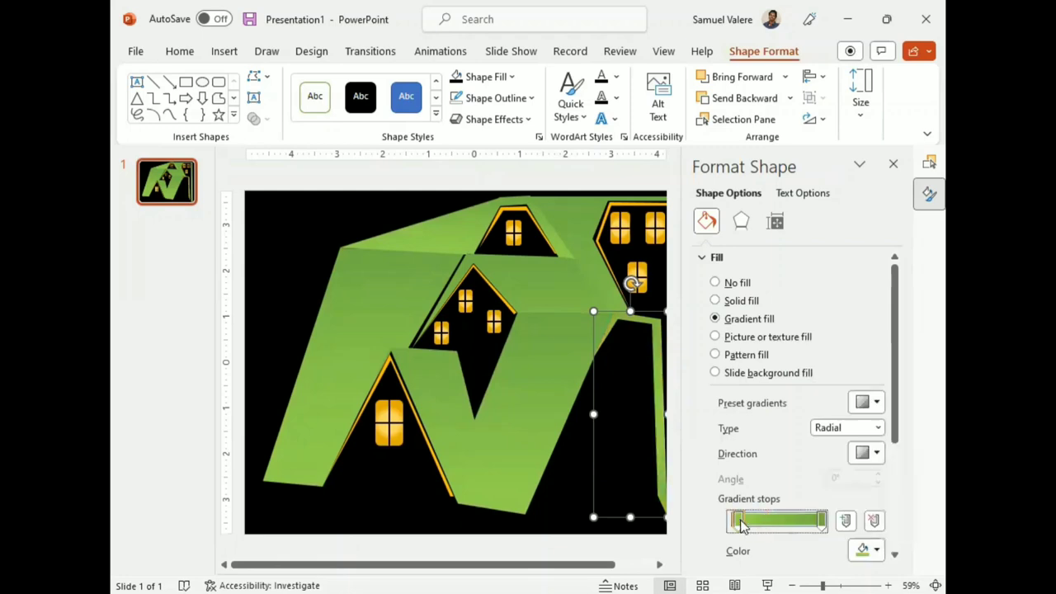
left_click(554, 503)
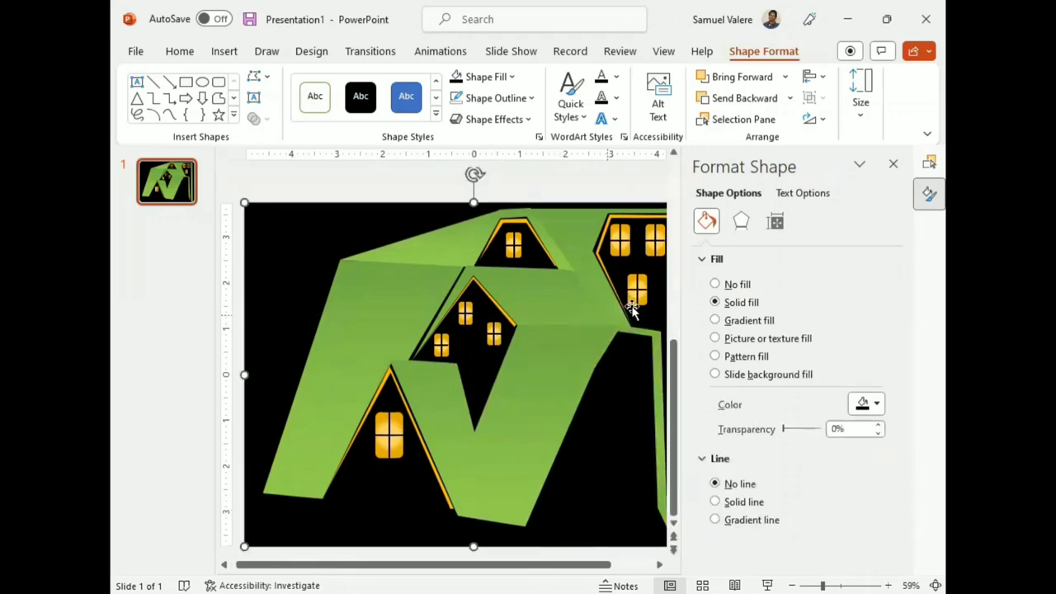
Step: Duplicate the small lit window three times and line the copies up on the black house front
left_click(645, 298)
key("ctrl+d")
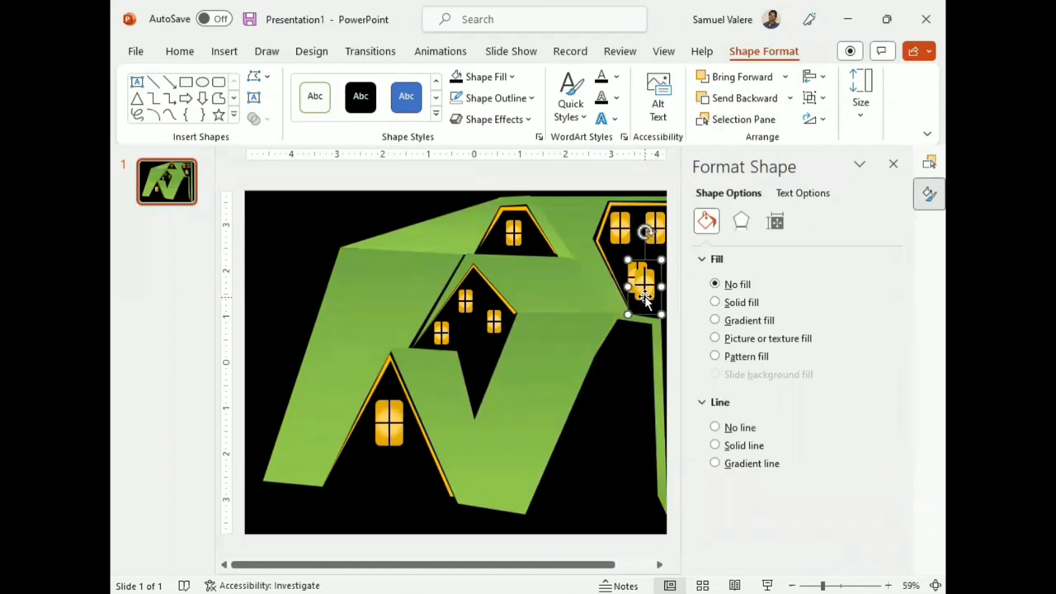
left_click_drag(645, 299, 606, 372)
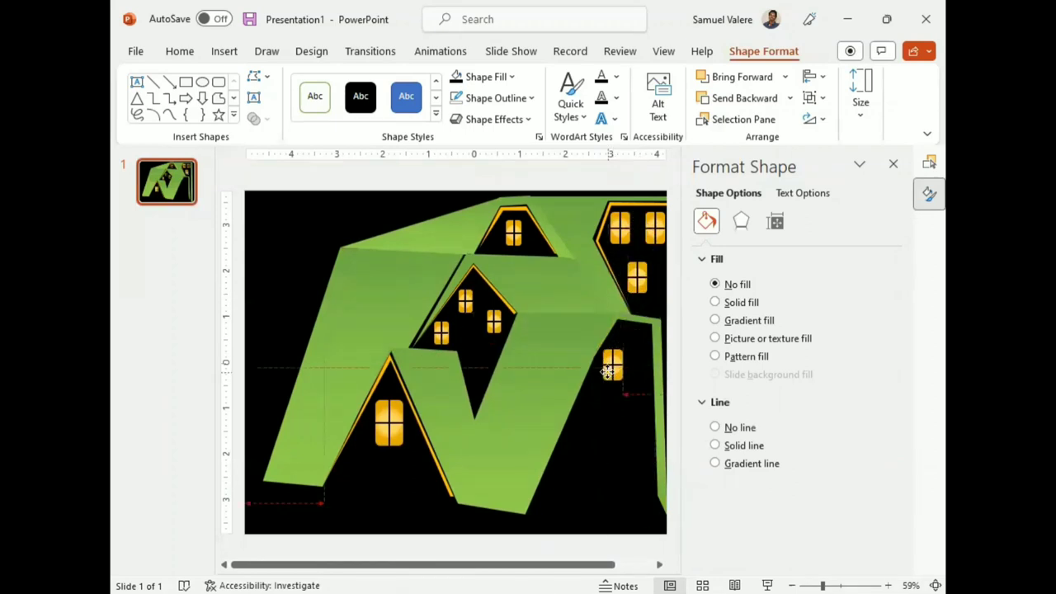
key("ctrl+d")
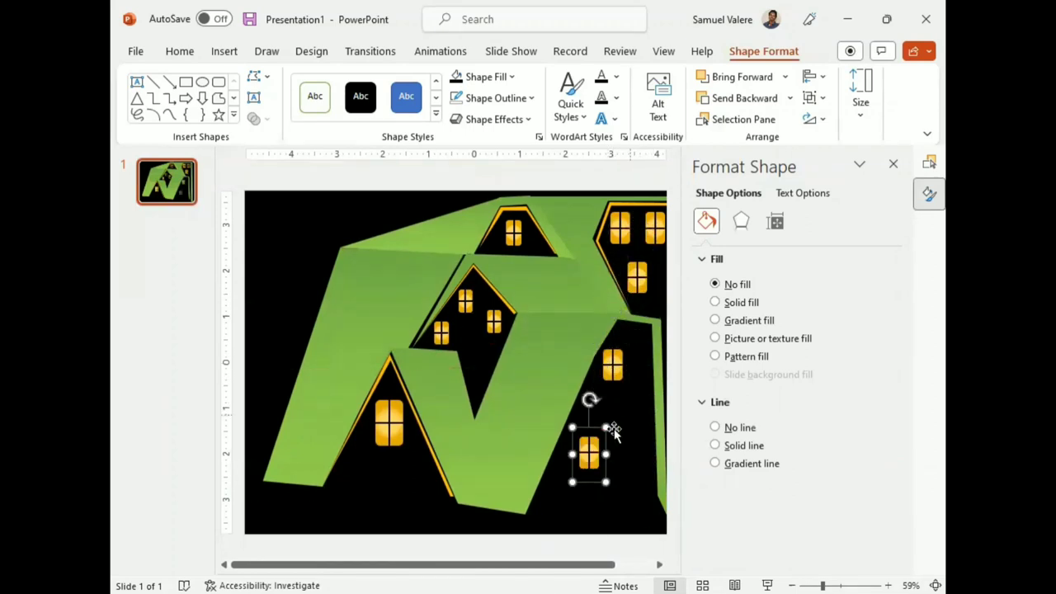
left_click_drag(614, 428, 640, 418)
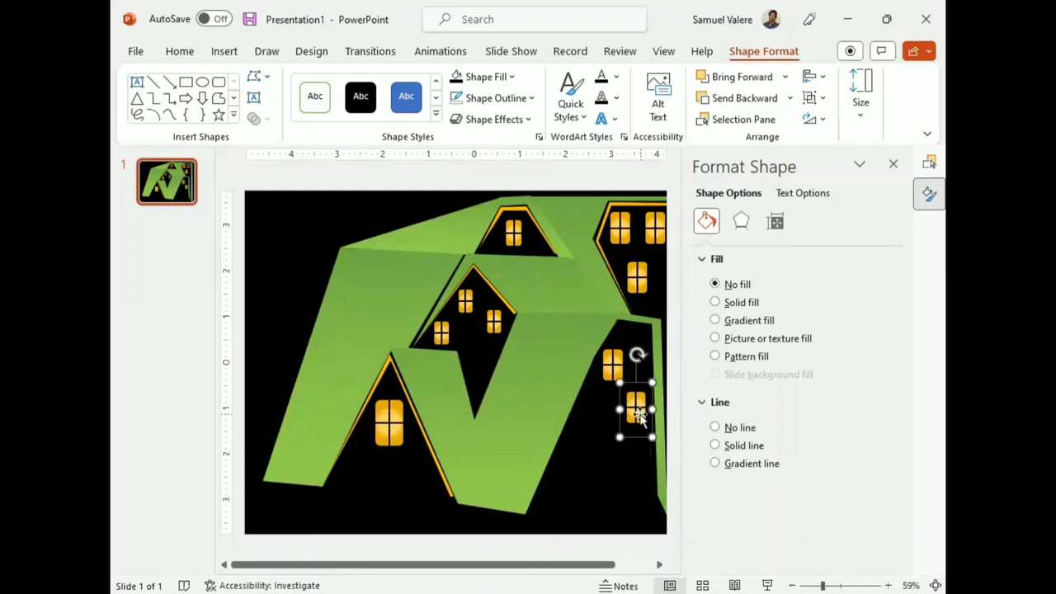
key("ctrl+d")
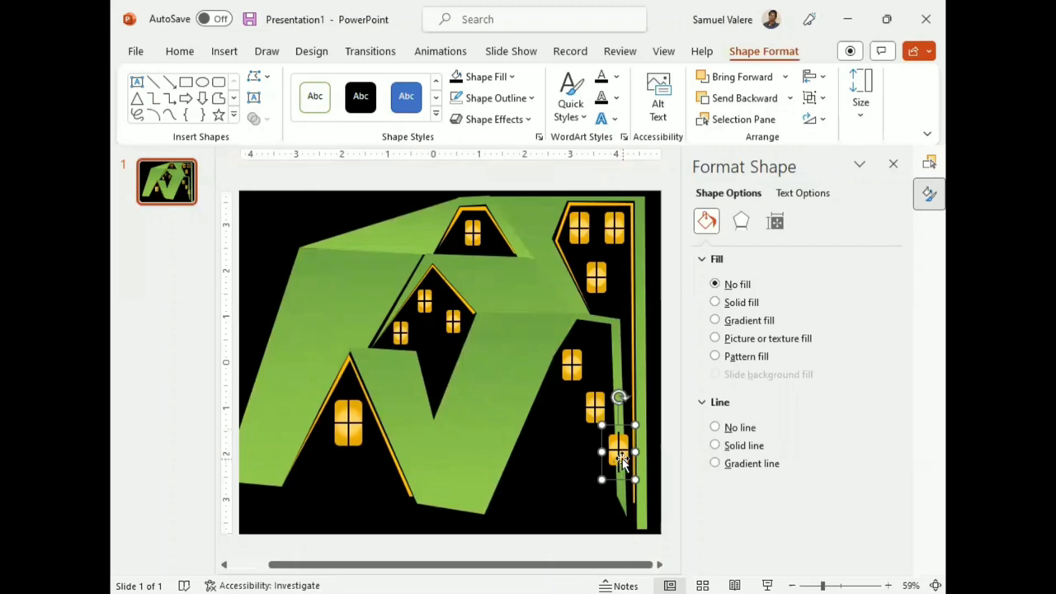
left_click_drag(623, 464, 541, 456)
left_click_drag(592, 417, 596, 438)
left_click_drag(533, 462, 529, 477)
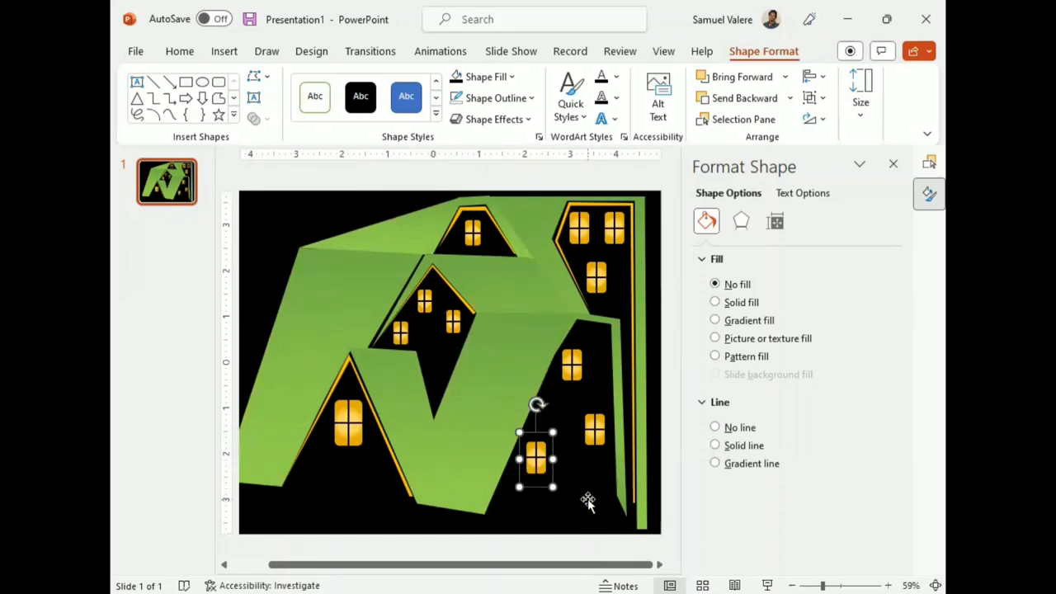
Step: Zoom the view out to see the whole slide
left_click(588, 498)
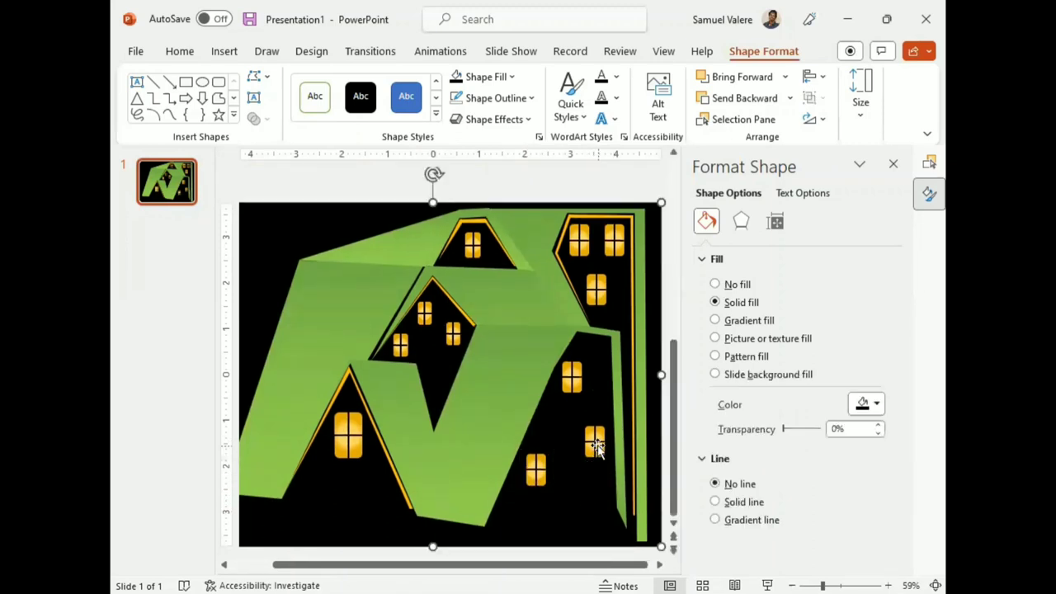
left_click_drag(823, 585, 817, 586)
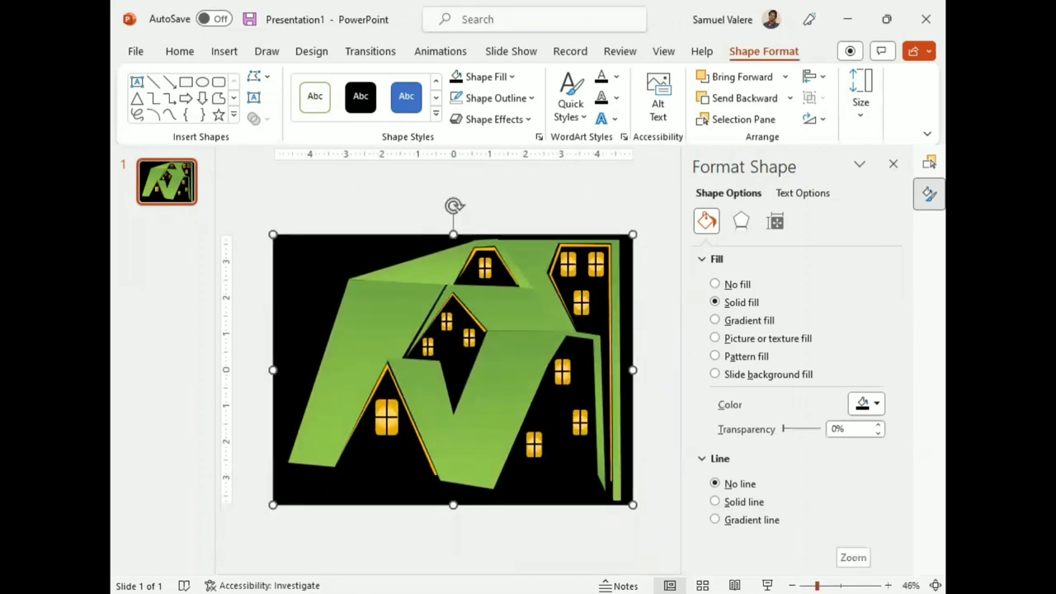
mouse_move(817, 585)
left_mouse_down()
mouse_move(836, 585)
mouse_move(812, 585)
left_mouse_up()
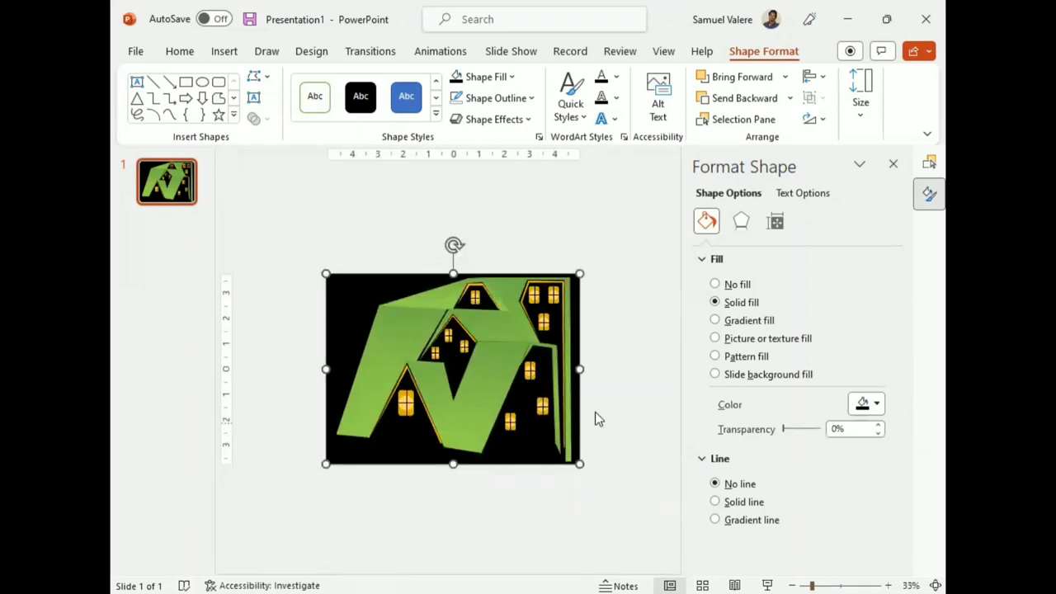
Step: In the Selection Pane, multi-select Groups 58, 54, 50, Shape 49 and Groups 45 through 25
left_click(498, 379)
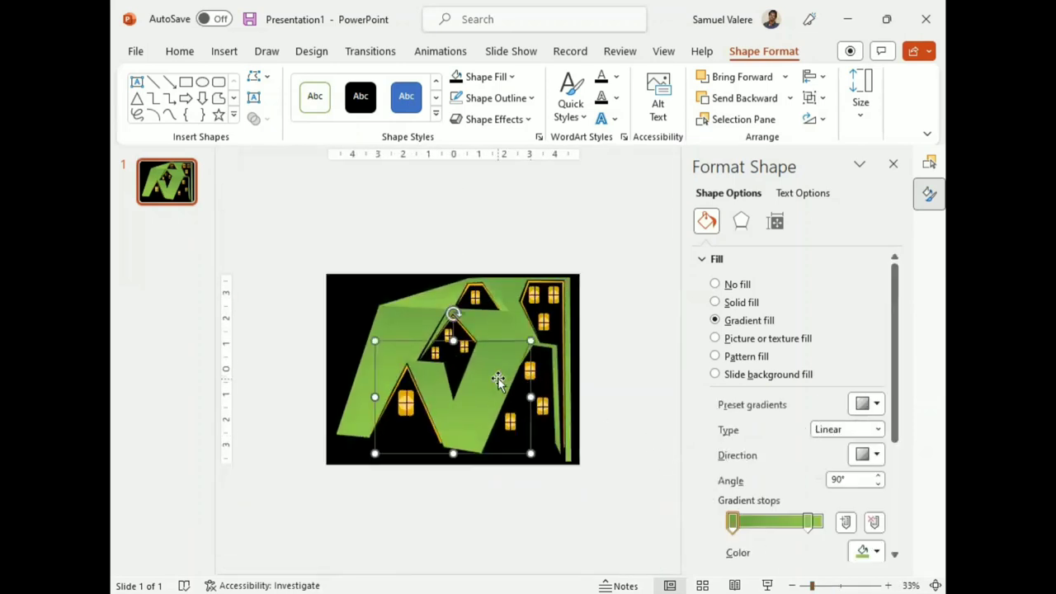
left_click(770, 120)
left_click(763, 224)
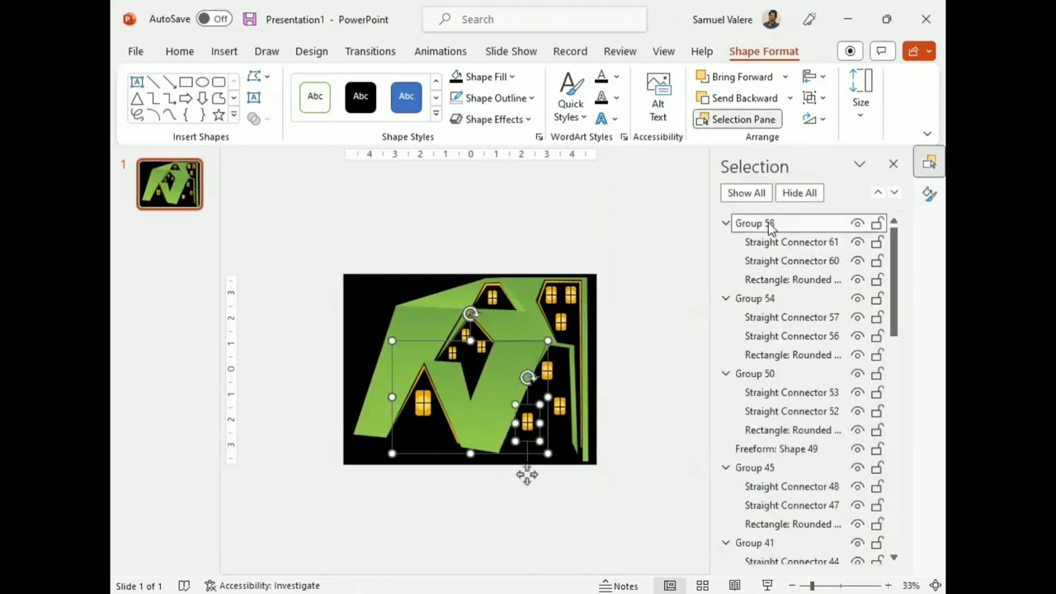
left_click(745, 300, "ctrl")
left_click(747, 376, "ctrl")
scroll(747, 375, "down", 1)
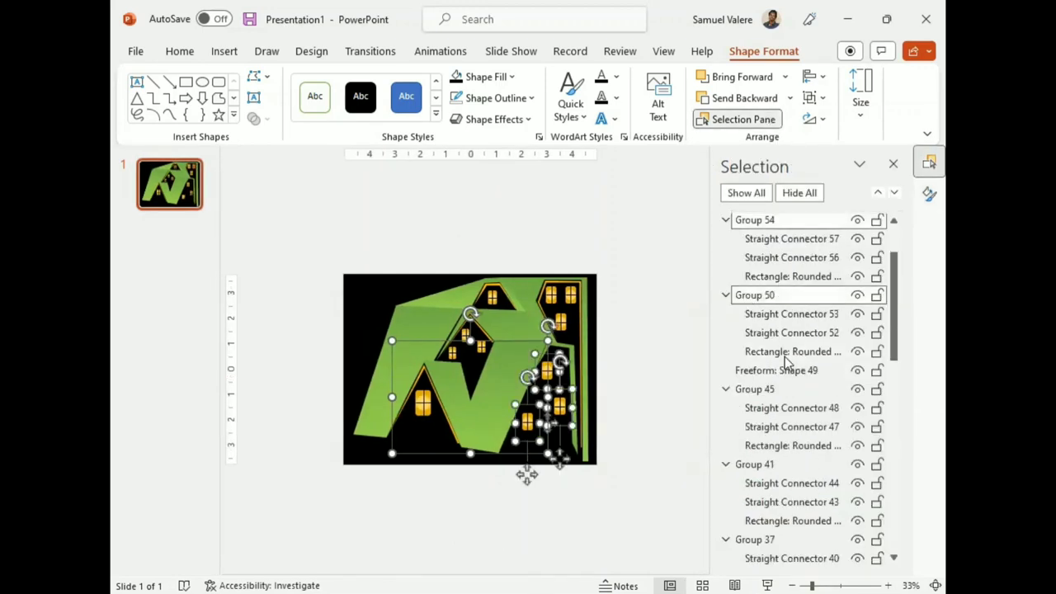
left_click(745, 373, "ctrl")
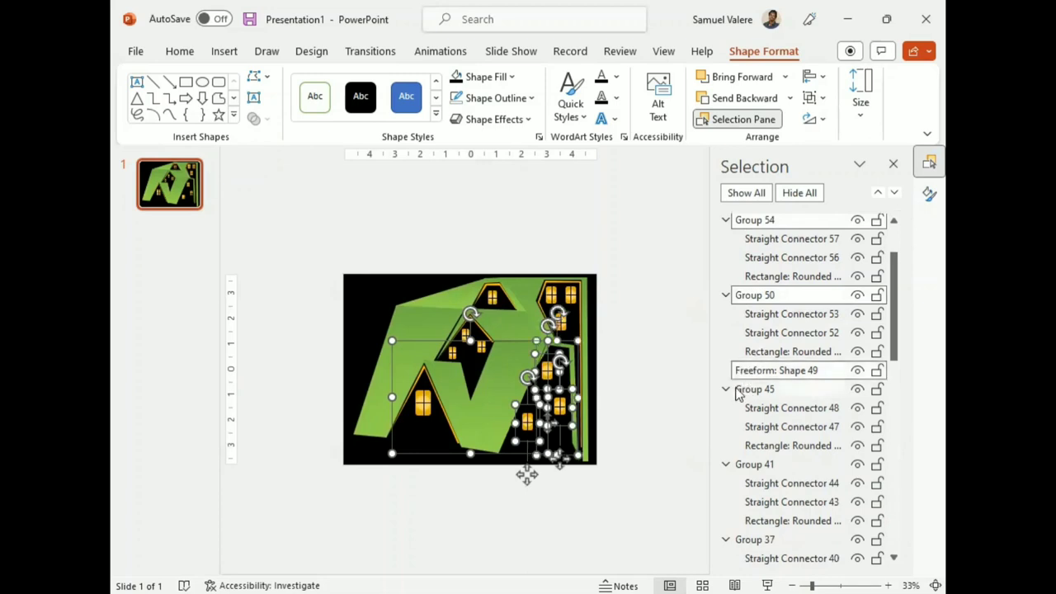
left_click(748, 388, "ctrl")
scroll(763, 417, "down", 1)
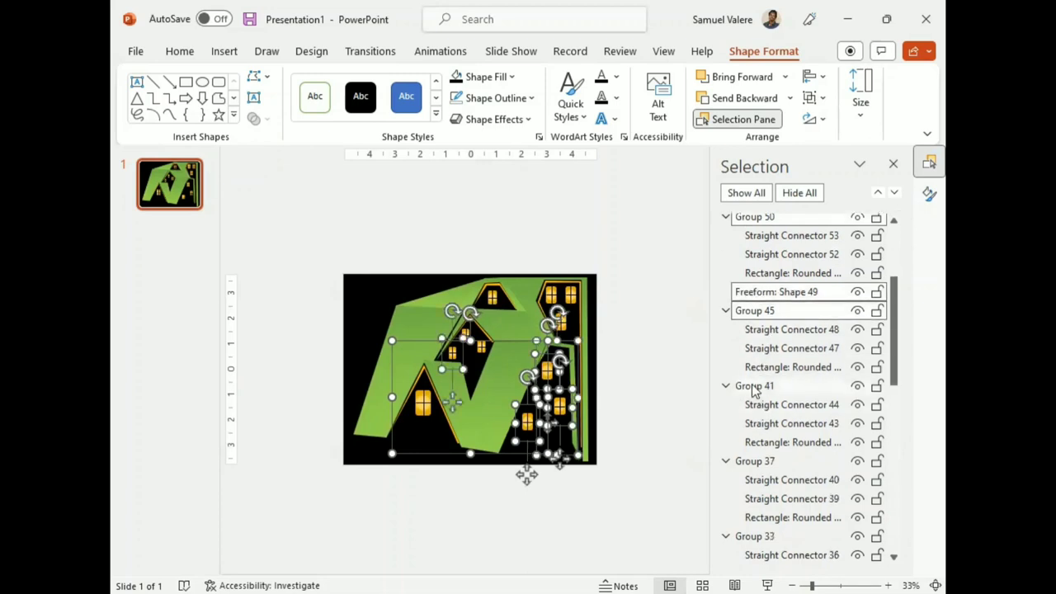
left_click(752, 388, "ctrl")
left_click(740, 462, "ctrl")
scroll(818, 436, "down", 1)
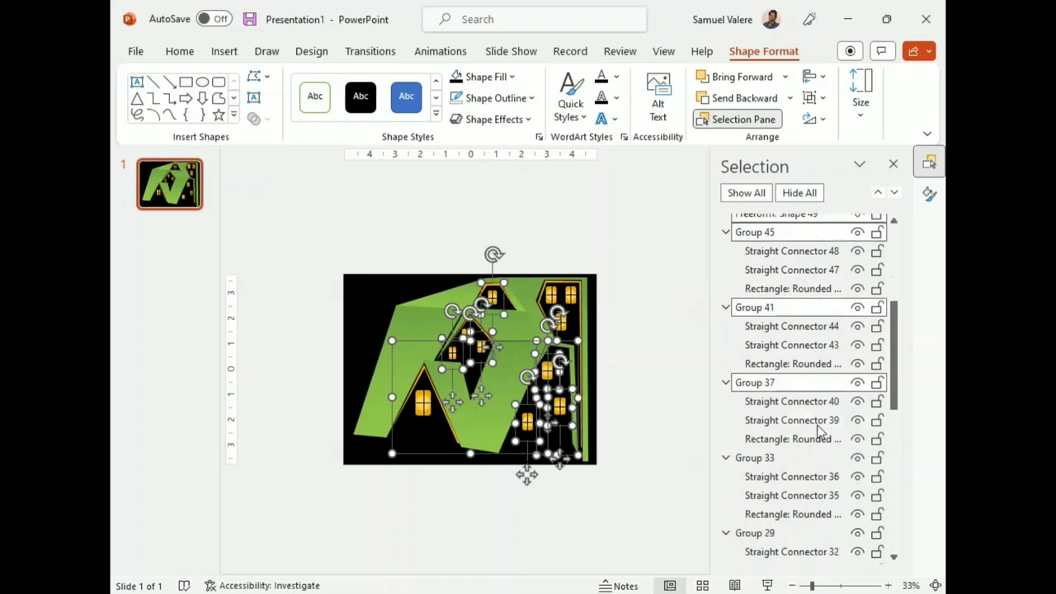
left_click(745, 459, "ctrl")
scroll(794, 426, "down", 1)
left_click(742, 454, "ctrl")
scroll(758, 433, "down", 1)
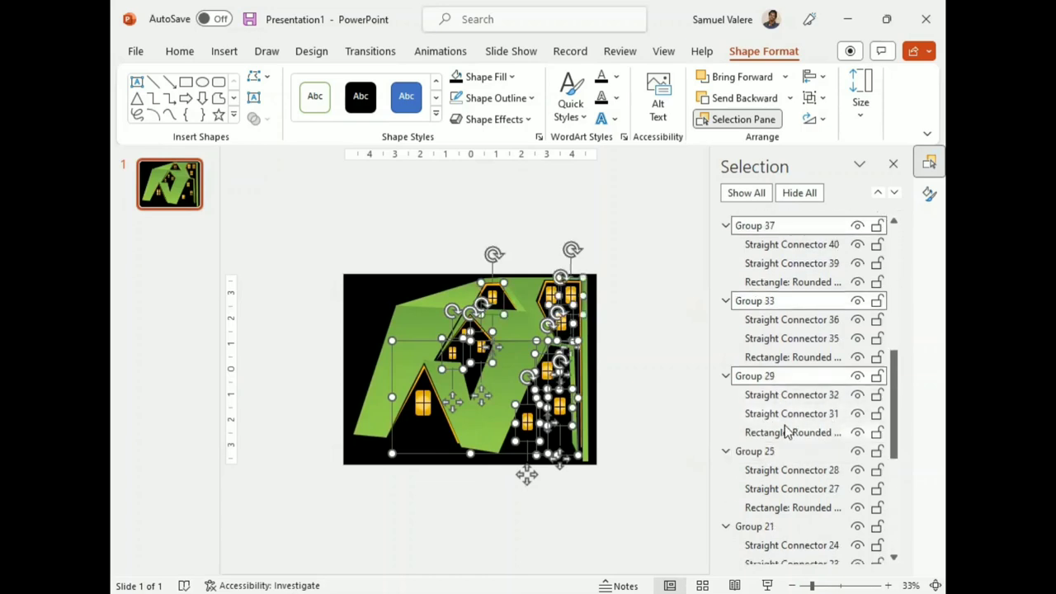
left_click(751, 450, "ctrl")
scroll(796, 421, "down", 1)
Step: Add Group 21, Group 20 and all freeform roof pieces to the selection, excluding Rectangle 13
left_click(727, 448)
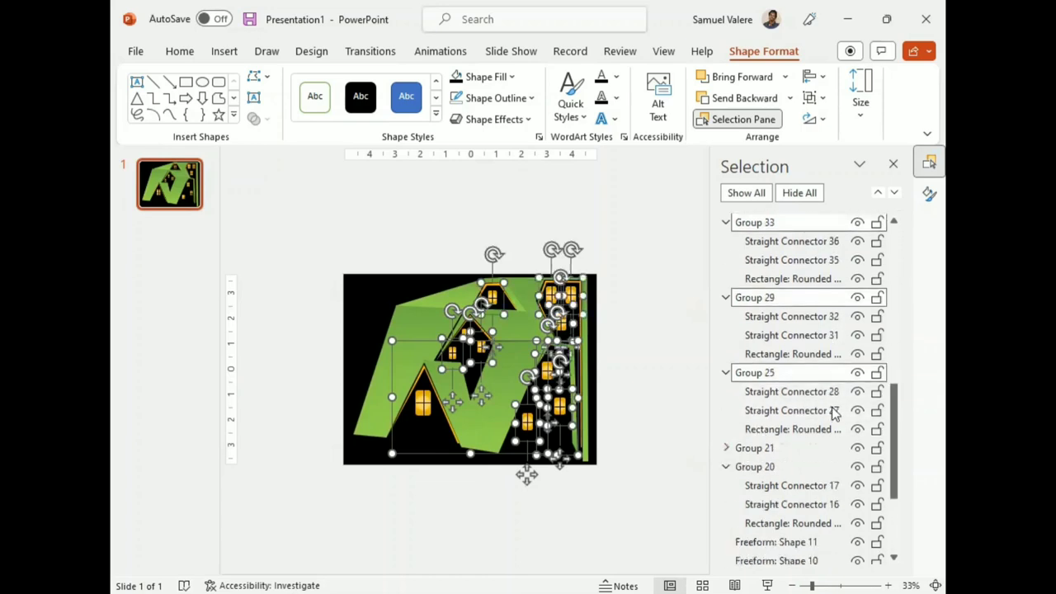
left_click(727, 448)
left_click(754, 448, "ctrl")
scroll(805, 400, "down", 1)
left_click(748, 409, "ctrl")
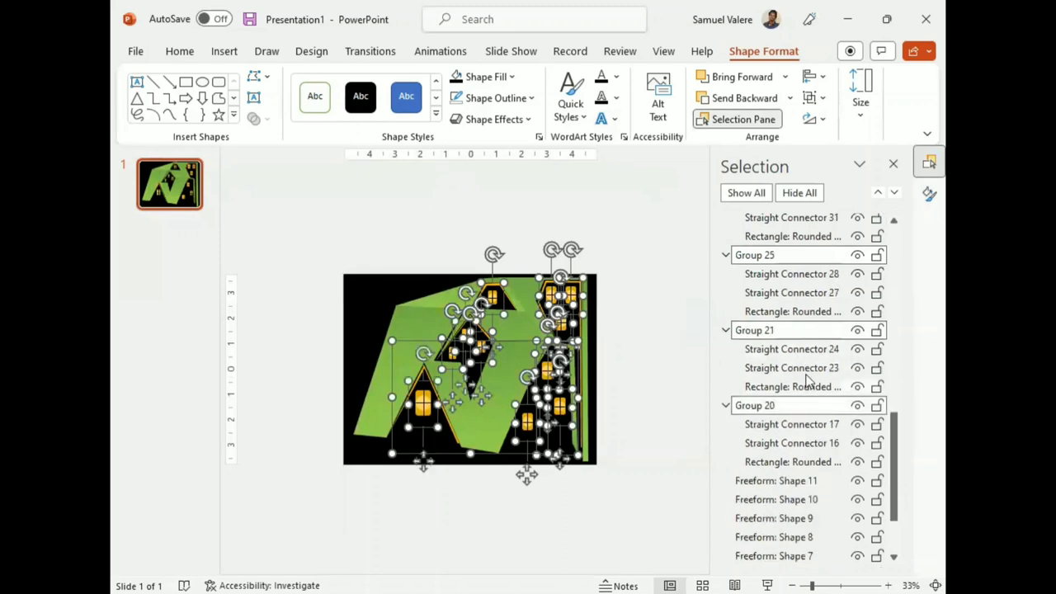
scroll(805, 371, "down", 1)
left_click(757, 393, "ctrl")
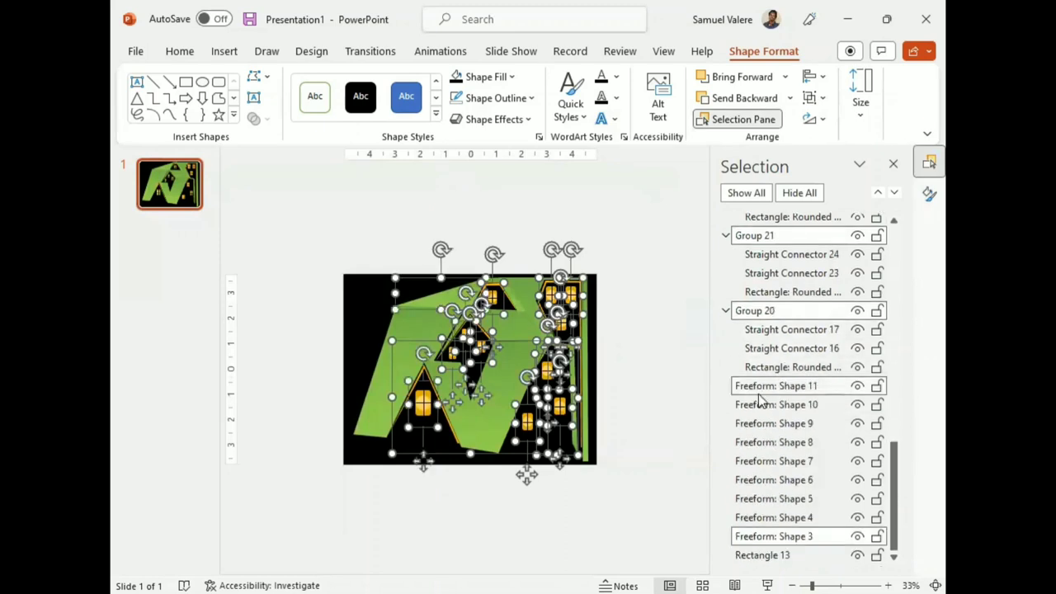
left_click(759, 405, "ctrl")
left_click(759, 423, "ctrl")
left_click(760, 442, "ctrl")
left_click(761, 461, "ctrl")
left_click(764, 479, "ctrl")
left_click(766, 498, "ctrl")
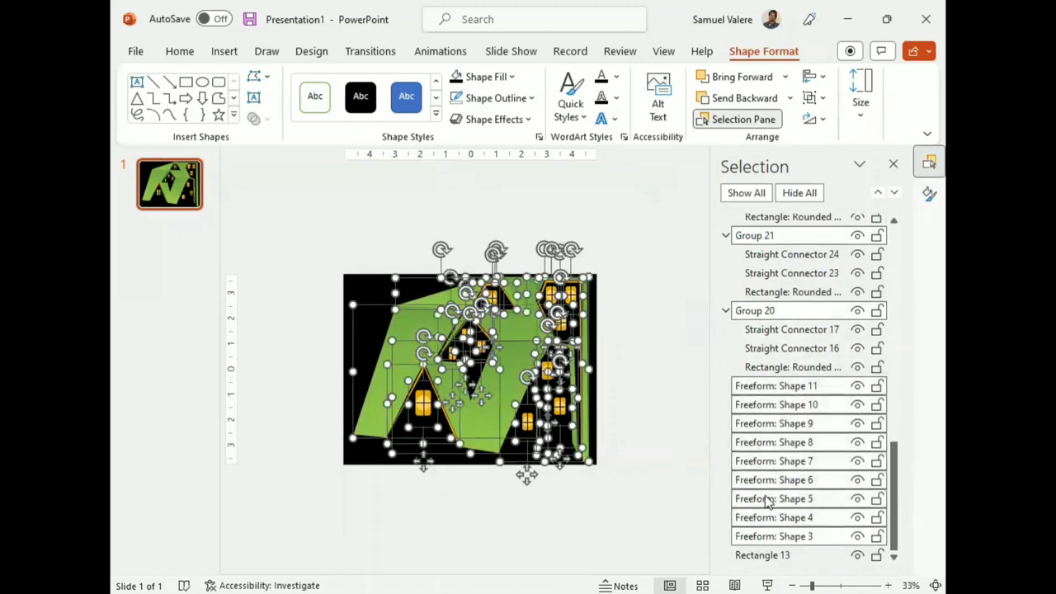
left_click(773, 557, "ctrl")
left_click(773, 557, "ctrl")
Step: Group the selected logo pieces and nudge the group slightly left, then back right
left_click(814, 99)
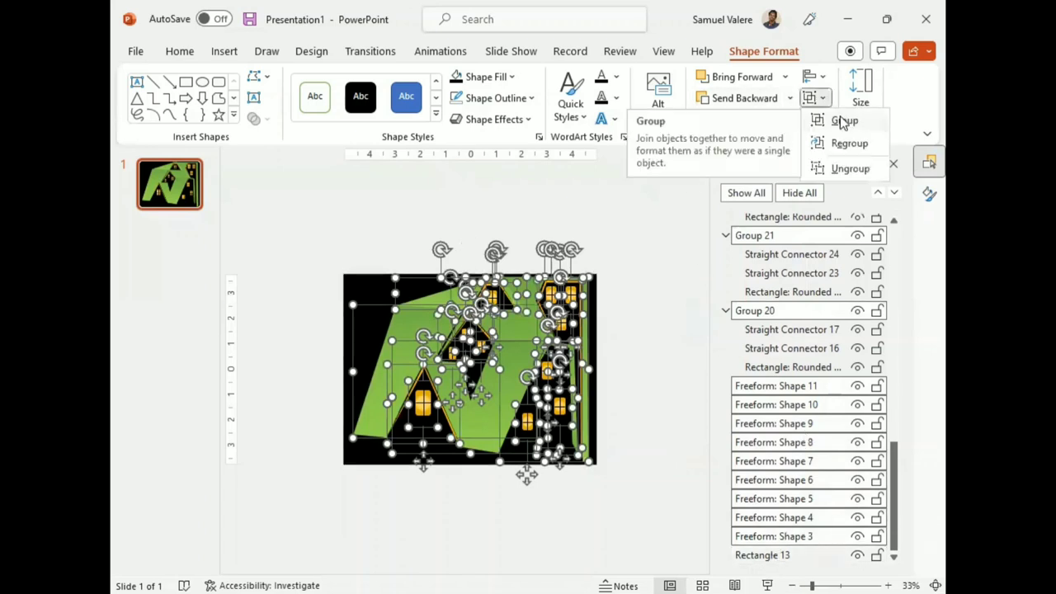
left_click(843, 122)
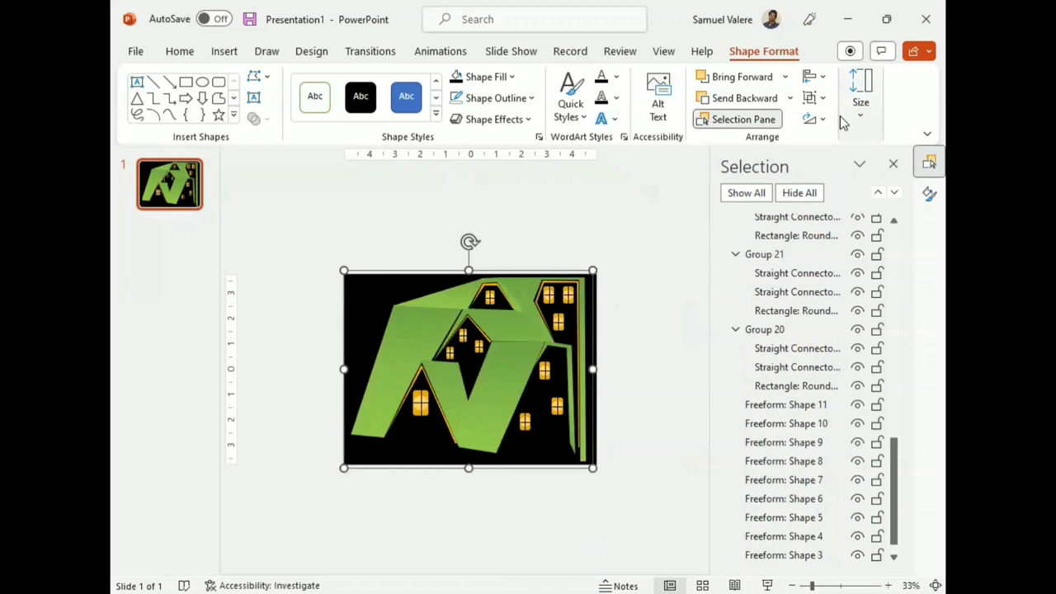
key("Left")
key("Left")
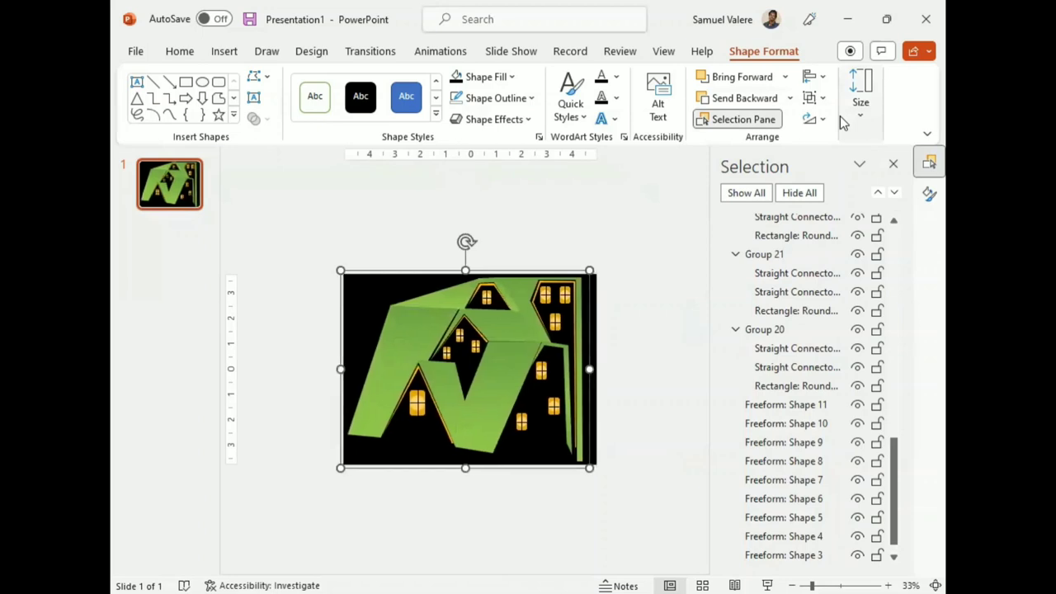
key("Left")
key("Left")
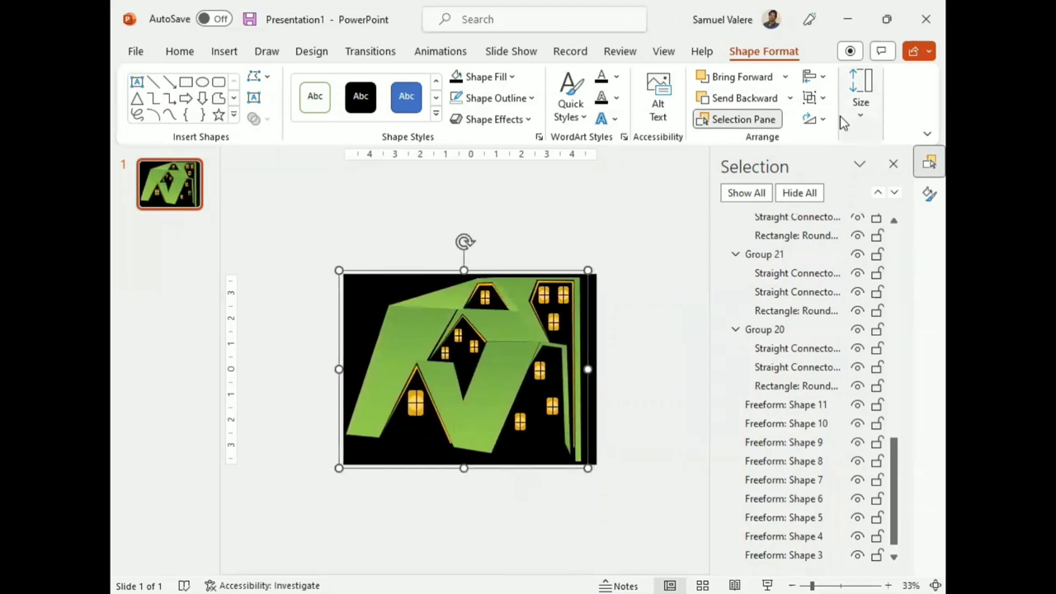
key("Right")
key("Right")
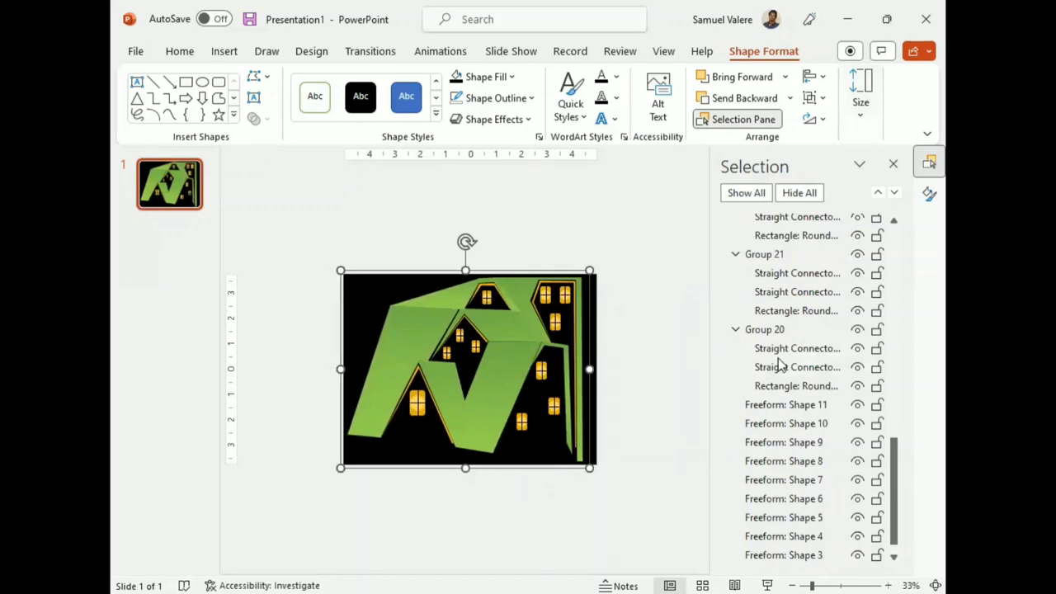
Step: Group the logo together with the black background Rectangle 13
scroll(783, 365, "down", 1)
left_click(768, 557, "ctrl")
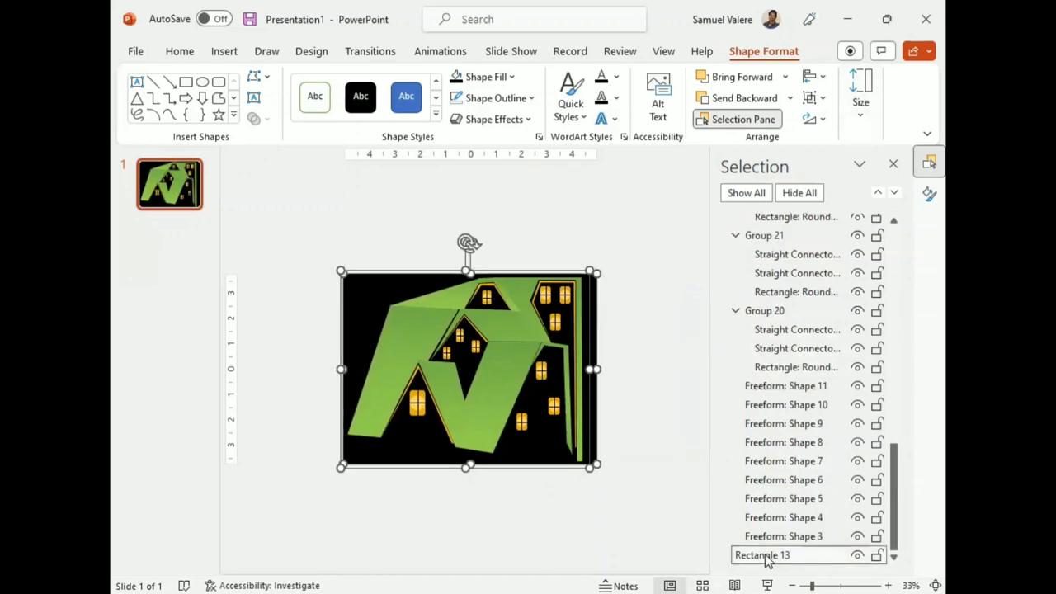
left_click(815, 98)
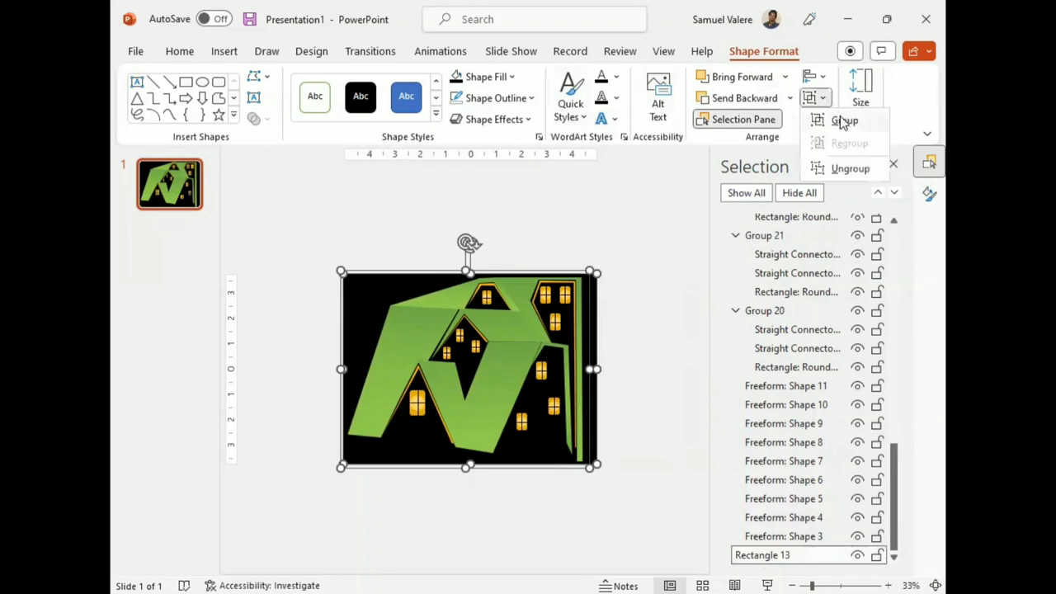
left_click(844, 122)
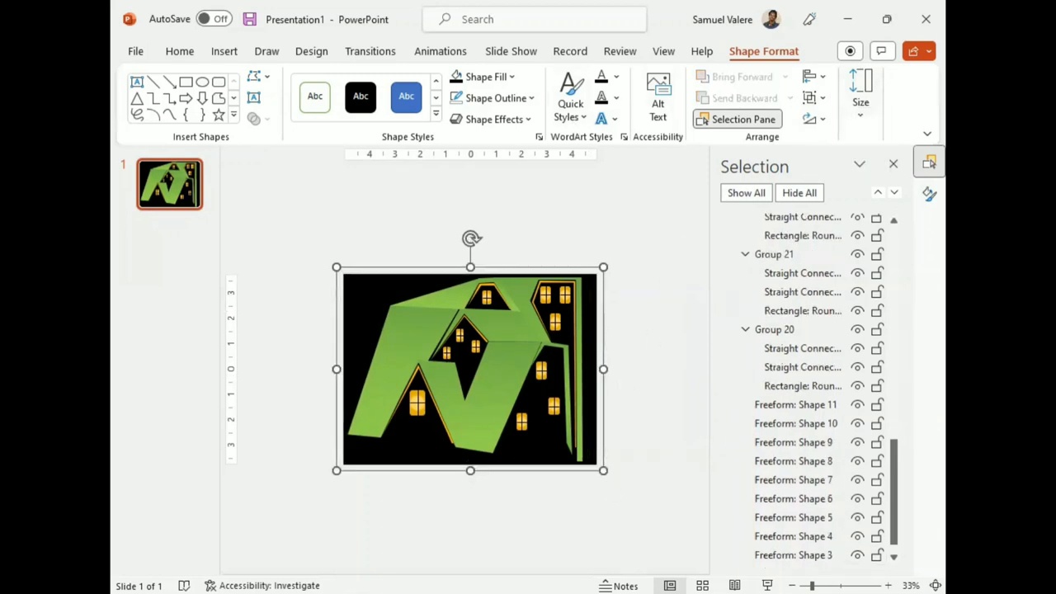